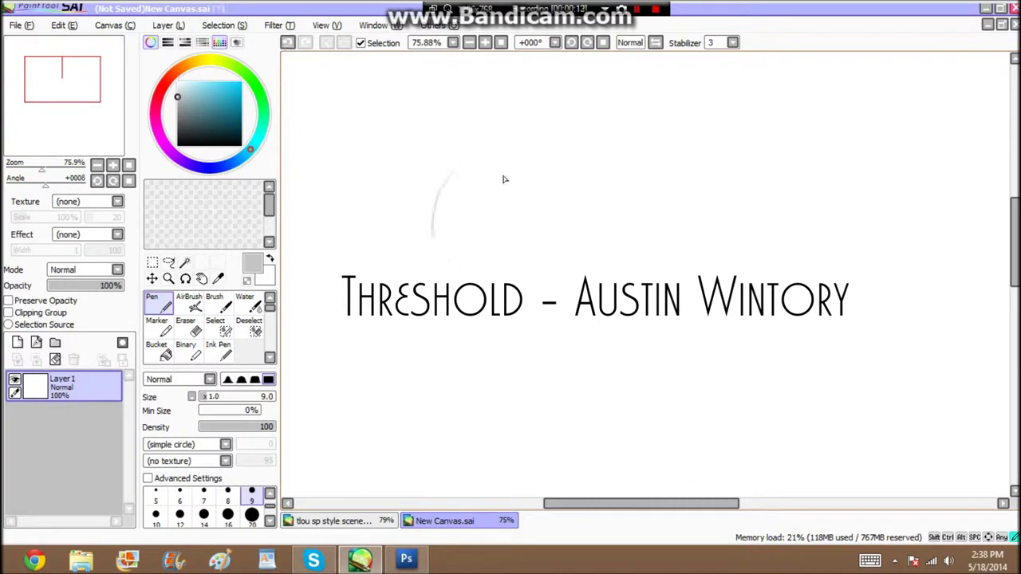
- Sketch the first figure's oval face with a two-pointed hood and the flaring side edges of its cloak
key(Up)
key(Left)
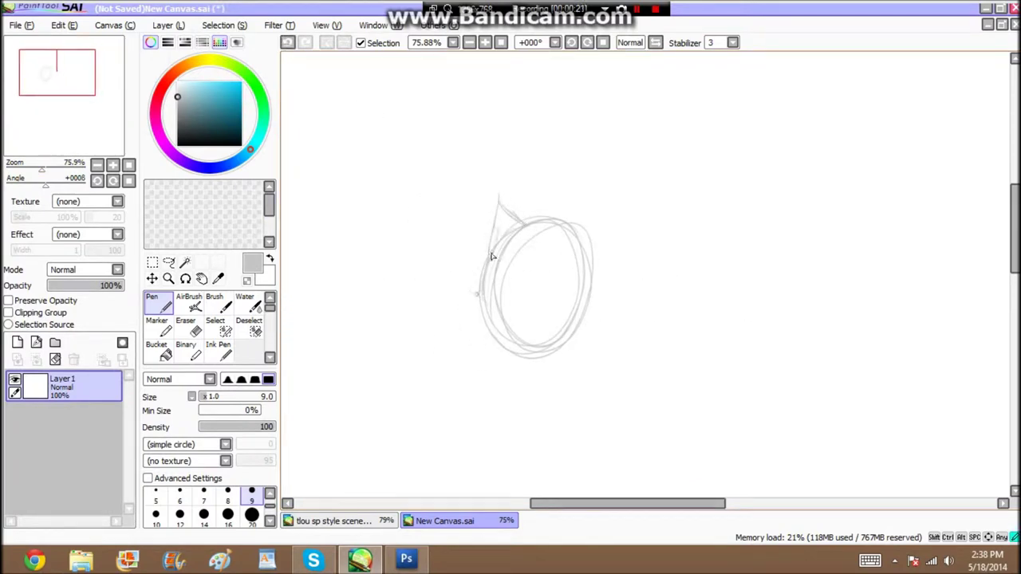
mouse_move(585, 196)
mouse_down()
mouse_move(598, 198)
mouse_move(597, 383)
mouse_move(497, 213)
mouse_move(467, 325)
mouse_up()
drag(485, 286, 449, 368)
mouse_move(602, 191)
mouse_down()
mouse_move(583, 428)
mouse_move(570, 441)
mouse_up()
mouse_move(496, 270)
mouse_down()
mouse_move(455, 373)
mouse_move(424, 396)
mouse_move(348, 394)
mouse_up()
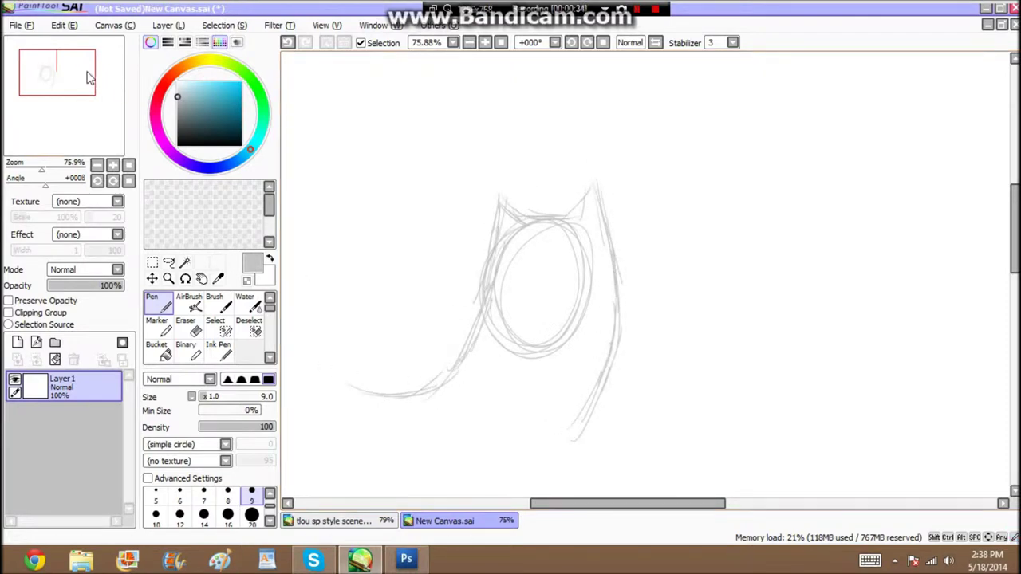
drag(95, 71, 93, 80)
mouse_move(628, 293)
mouse_down()
mouse_move(551, 401)
mouse_move(396, 454)
mouse_move(446, 470)
mouse_move(412, 490)
mouse_up()
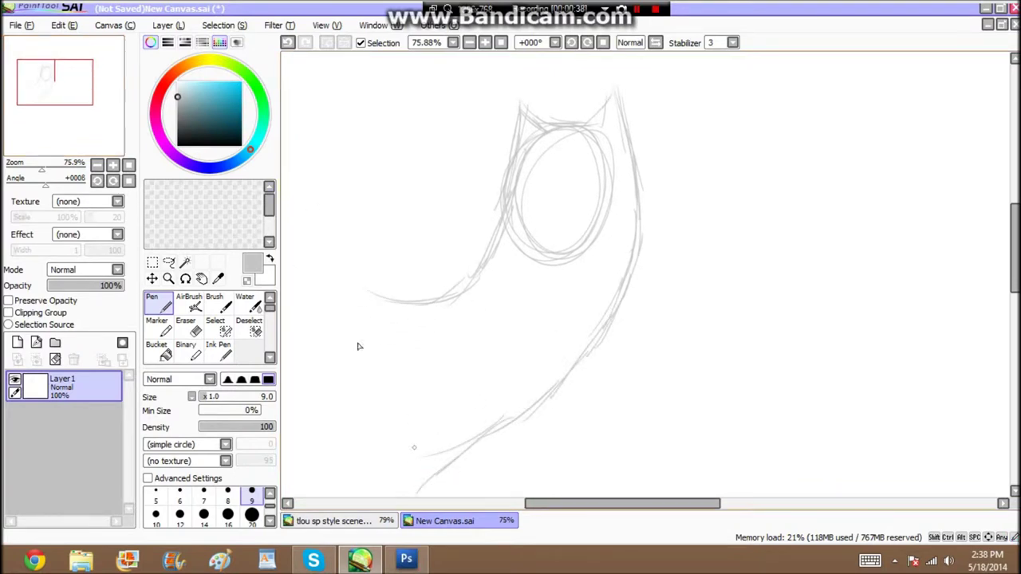
drag(72, 74, 64, 77)
click(196, 332)
mouse_move(502, 267)
mouse_down()
mouse_move(457, 247)
mouse_move(508, 264)
mouse_move(547, 241)
mouse_move(579, 386)
mouse_move(531, 436)
mouse_move(527, 427)
mouse_move(655, 345)
mouse_move(616, 359)
mouse_move(674, 324)
mouse_up()
- Sketch the cloak's right edge and curved hem with pointed corners, and add eyes and forehead lines to the face
click(153, 303)
mouse_move(578, 232)
mouse_down()
mouse_move(498, 277)
mouse_move(433, 290)
mouse_move(574, 372)
mouse_move(688, 354)
mouse_move(722, 263)
mouse_up()
mouse_move(706, 294)
mouse_down()
mouse_move(668, 386)
mouse_move(447, 275)
mouse_up()
mouse_move(447, 275)
mouse_down()
mouse_move(550, 257)
mouse_move(598, 184)
mouse_up()
mouse_move(455, 303)
mouse_down()
mouse_move(675, 401)
mouse_move(722, 264)
mouse_up()
drag(677, 122, 683, 119)
drag(626, 114, 652, 115)
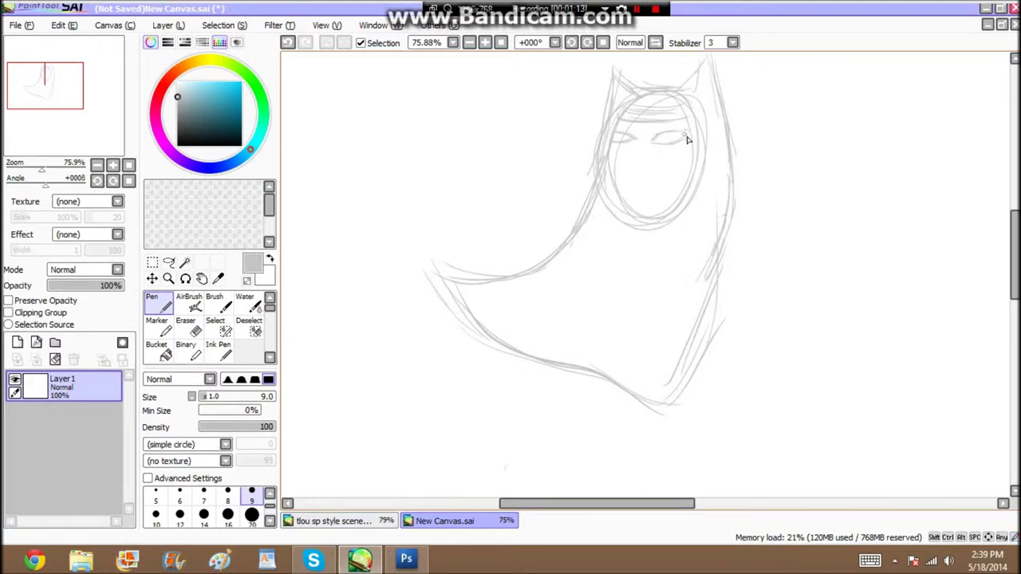
- Sketch the upper edge of a cloth trailing from the cloak's left corner and the robe's right edge below the hem
scroll(337, 154, down, 3)
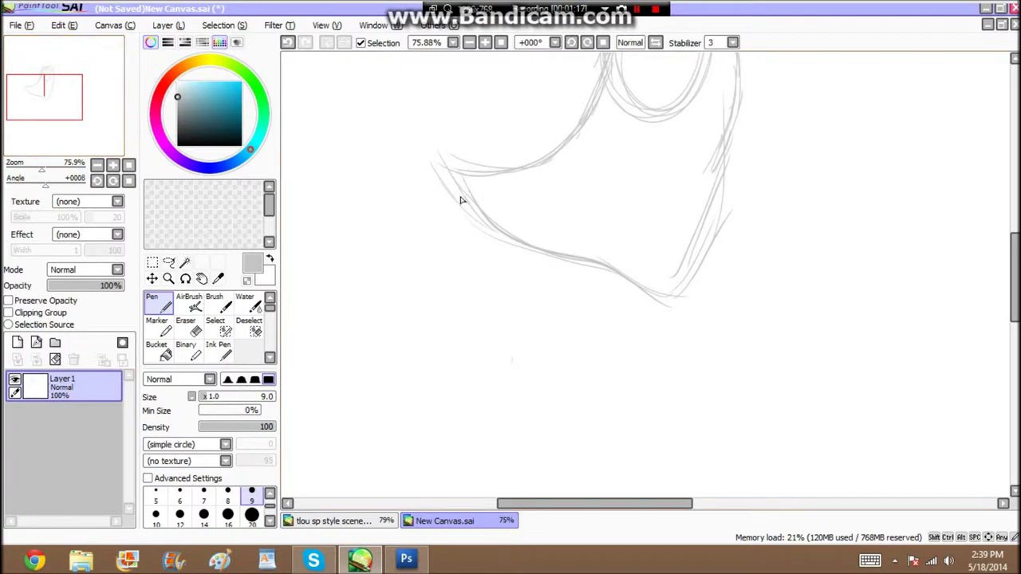
mouse_move(473, 224)
mouse_down()
mouse_move(435, 257)
mouse_move(283, 301)
mouse_up()
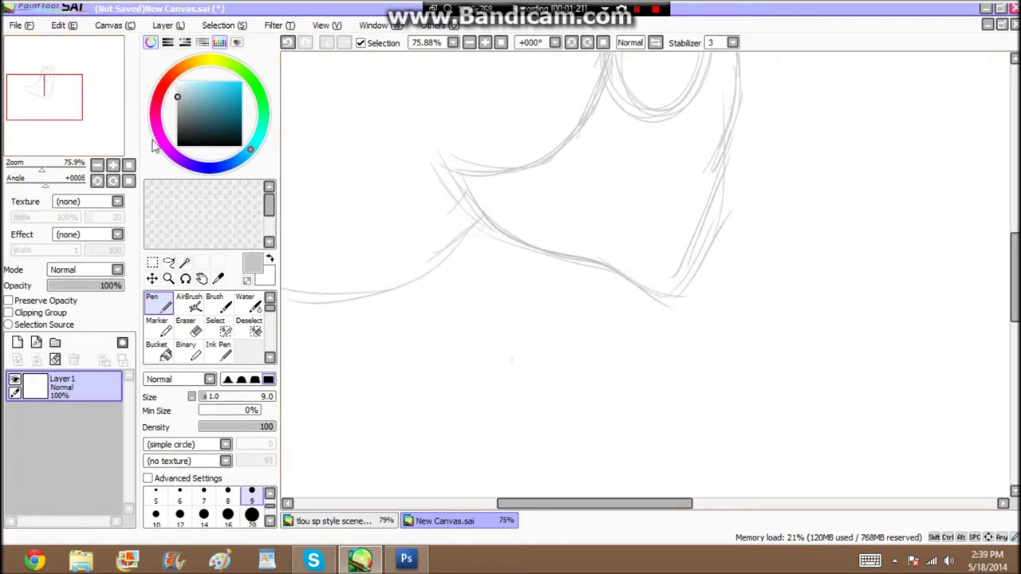
drag(646, 298, 617, 516)
drag(71, 107, 67, 125)
drag(680, 185, 653, 369)
drag(662, 220, 710, 414)
drag(666, 373, 731, 472)
- Close the robe in a tapered lower point and sketch its left edge back up to the cloak hem
scroll(717, 447, down, 4)
drag(695, 269, 731, 426)
mouse_move(730, 426)
mouse_down()
mouse_move(597, 319)
mouse_move(506, 185)
mouse_up()
drag(532, 248, 516, 55)
drag(84, 144, 88, 134)
drag(473, 208, 533, 62)
- Sketch the curved lower edge of the cloth trailing left from the robe, out to the canvas border
drag(121, 131, 123, 120)
mouse_move(460, 234)
mouse_down()
mouse_move(505, 165)
mouse_move(452, 306)
mouse_up()
mouse_move(474, 273)
mouse_down()
mouse_move(404, 371)
mouse_move(325, 398)
mouse_up()
drag(401, 377, 282, 413)
drag(96, 134, 82, 141)
drag(485, 324, 382, 349)
drag(582, 256, 379, 337)
drag(596, 232, 722, 464)
- Sketch a second hooded figure above and right of the first, with a round face, pointed hood and short cloak hem
mouse_move(58, 99)
mouse_down()
mouse_move(96, 55)
mouse_move(106, 60)
mouse_up()
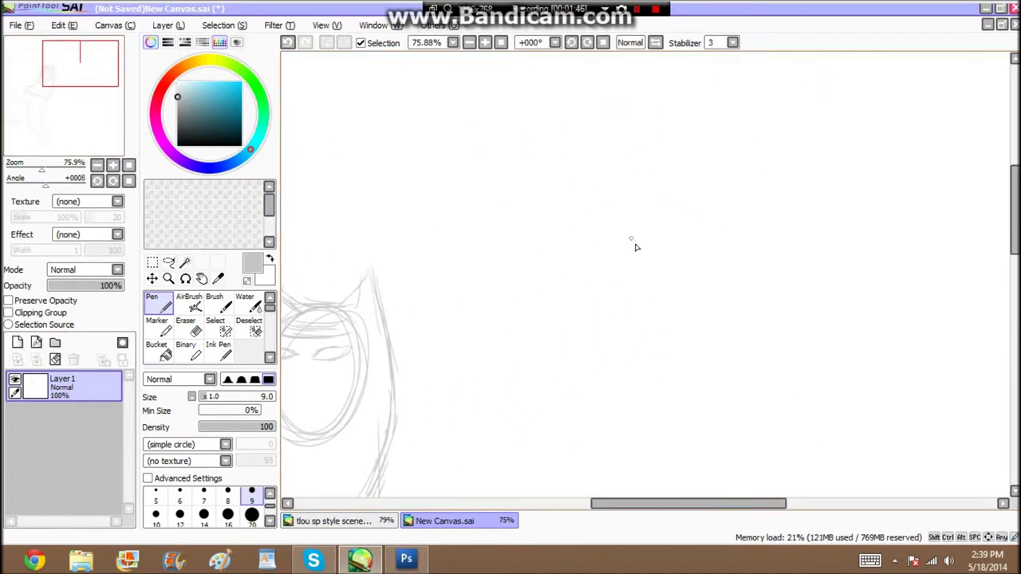
drag(655, 116, 624, 210)
mouse_move(624, 117)
mouse_down()
mouse_move(667, 139)
mouse_move(624, 109)
mouse_move(601, 211)
mouse_up()
drag(607, 92, 629, 116)
drag(705, 99, 717, 188)
drag(716, 115, 731, 263)
drag(610, 120, 608, 237)
mouse_move(618, 163)
mouse_down()
mouse_move(584, 277)
mouse_move(627, 310)
mouse_up()
drag(588, 282, 687, 322)
mouse_move(731, 251)
mouse_down()
mouse_move(726, 297)
mouse_move(622, 301)
mouse_up()
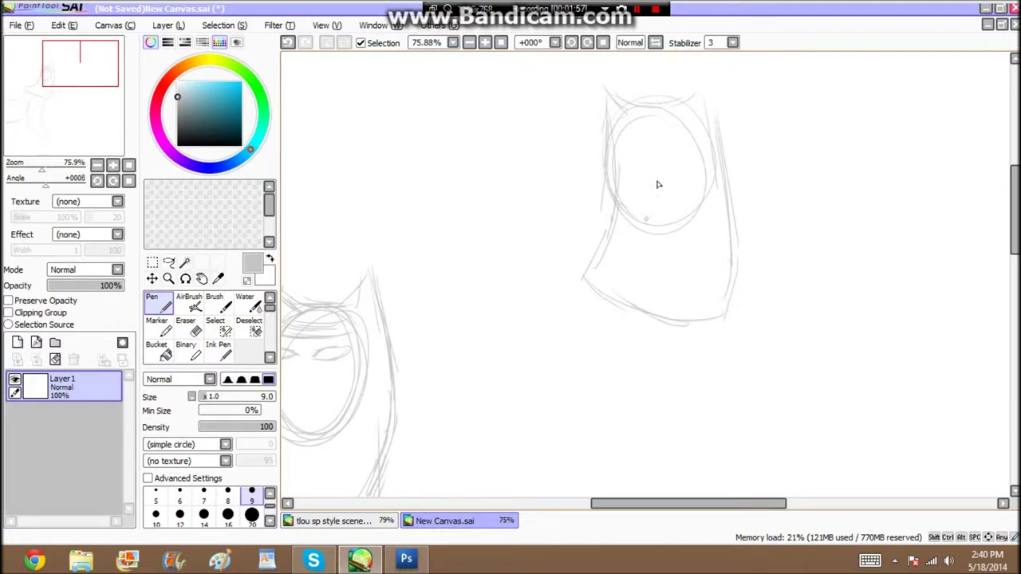
- Add a central peak and a curved side panel with crossing bands to the second figure's hood
drag(677, 105, 695, 97)
drag(705, 99, 735, 244)
mouse_move(648, 108)
mouse_down()
mouse_move(651, 89)
mouse_move(687, 100)
mouse_up()
mouse_move(687, 104)
mouse_down()
mouse_move(702, 138)
mouse_move(700, 210)
mouse_up()
mouse_move(684, 113)
mouse_down()
mouse_move(685, 175)
mouse_move(728, 231)
mouse_up()
drag(685, 125, 719, 110)
mouse_move(692, 98)
mouse_down()
mouse_move(709, 101)
mouse_move(723, 131)
mouse_move(708, 147)
mouse_move(721, 141)
mouse_up()
drag(727, 196, 689, 182)
- Sketch the upper and lower edges of a wide cloth sweeping right from the first figure's cloak
drag(73, 64, 71, 94)
drag(596, 181, 633, 322)
drag(606, 246, 719, 390)
drag(605, 210, 783, 380)
drag(556, 333, 645, 432)
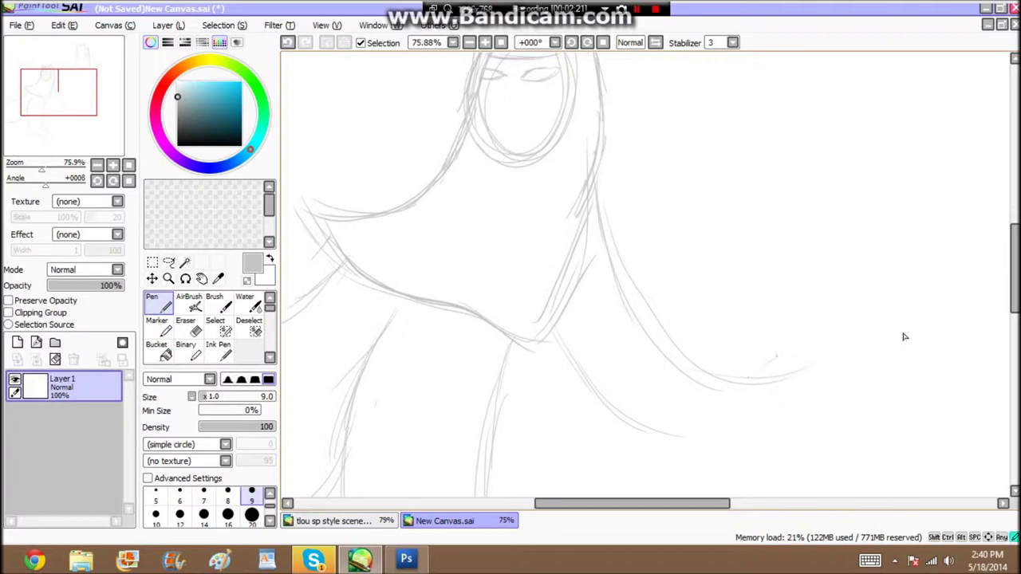
- Extend the wide cloth to the right over a raised wave and close it with a squared end
drag(44, 169, 39, 169)
drag(618, 321, 758, 299)
mouse_move(715, 295)
mouse_down()
mouse_move(813, 349)
mouse_move(953, 344)
mouse_up()
drag(515, 380, 650, 380)
drag(592, 394, 722, 372)
mouse_move(659, 370)
mouse_down()
mouse_move(781, 412)
mouse_move(969, 405)
mouse_move(966, 342)
mouse_move(757, 296)
mouse_move(594, 322)
mouse_move(655, 298)
mouse_up()
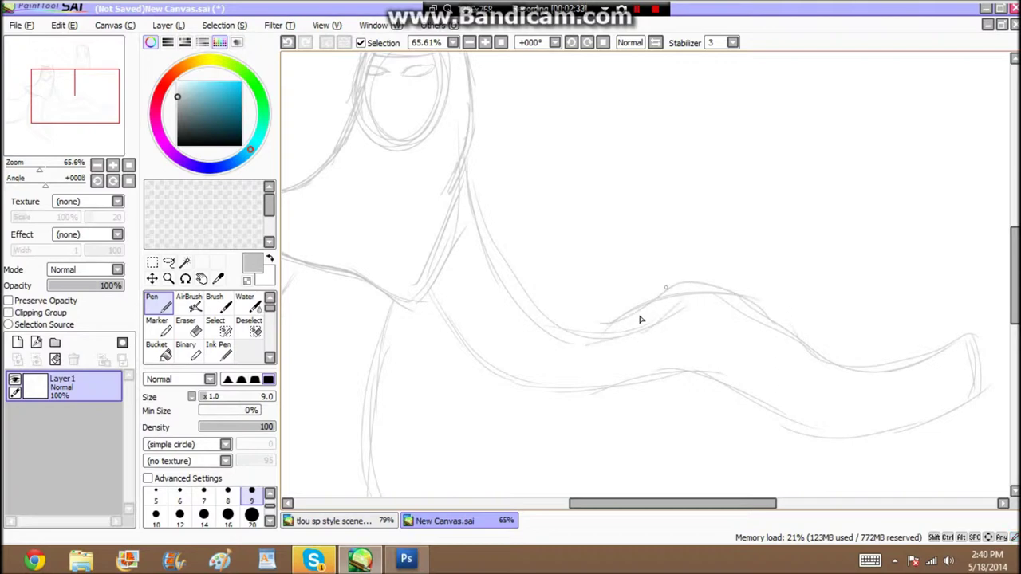
- Add overlapping fold lines where the wide cloth bends and turns toward its squared end
drag(745, 323, 689, 368)
drag(753, 306, 931, 362)
mouse_move(696, 368)
mouse_down()
mouse_move(891, 428)
mouse_move(957, 399)
mouse_up()
drag(800, 352, 852, 439)
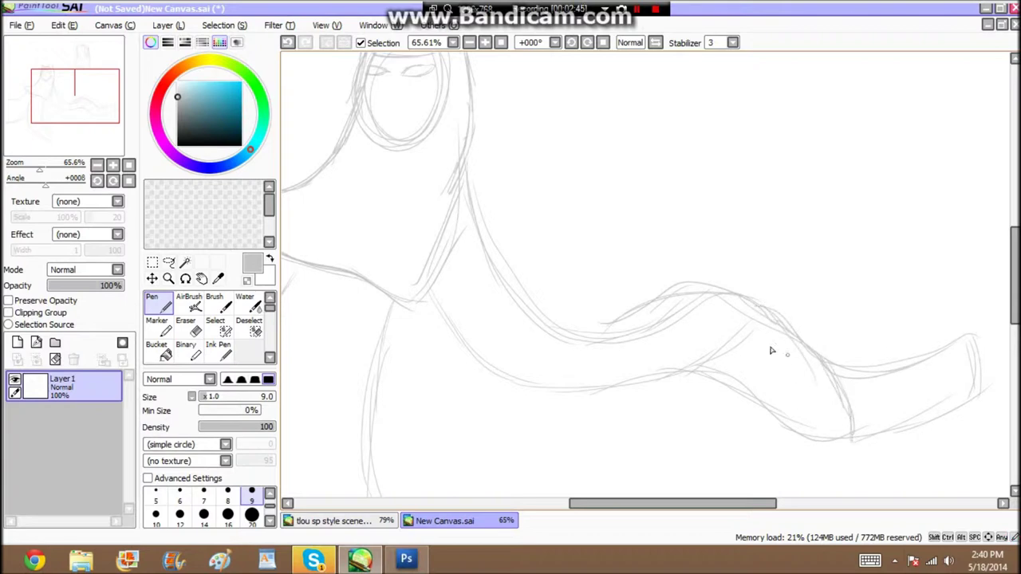
- Sketch two long pointed strips hanging from the robe's left side and the lower edge of the left cloth
mouse_move(110, 94)
mouse_down()
mouse_move(94, 92)
mouse_move(69, 130)
mouse_up()
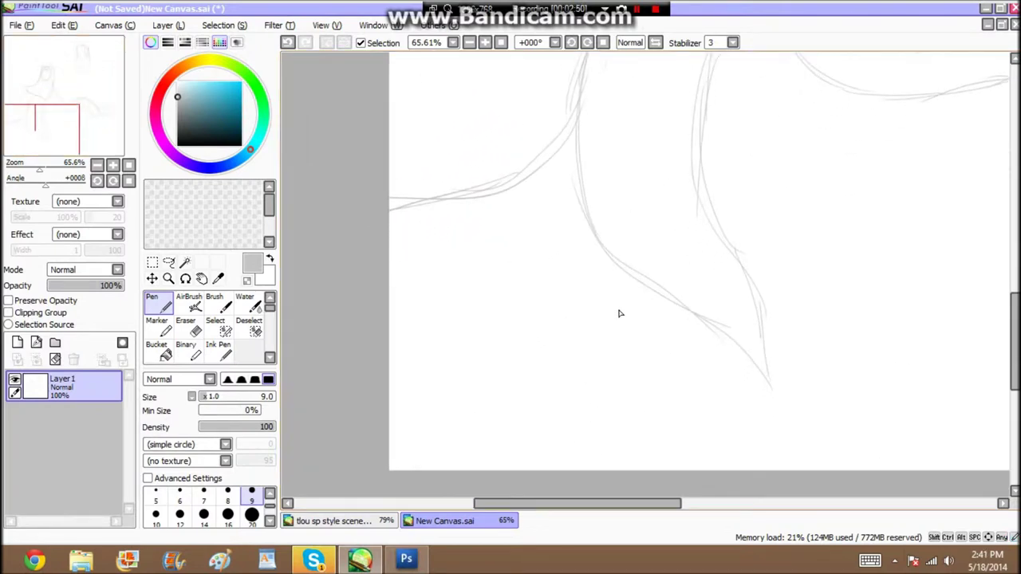
mouse_move(615, 266)
mouse_down()
mouse_move(539, 433)
mouse_move(526, 390)
mouse_move(557, 238)
mouse_up()
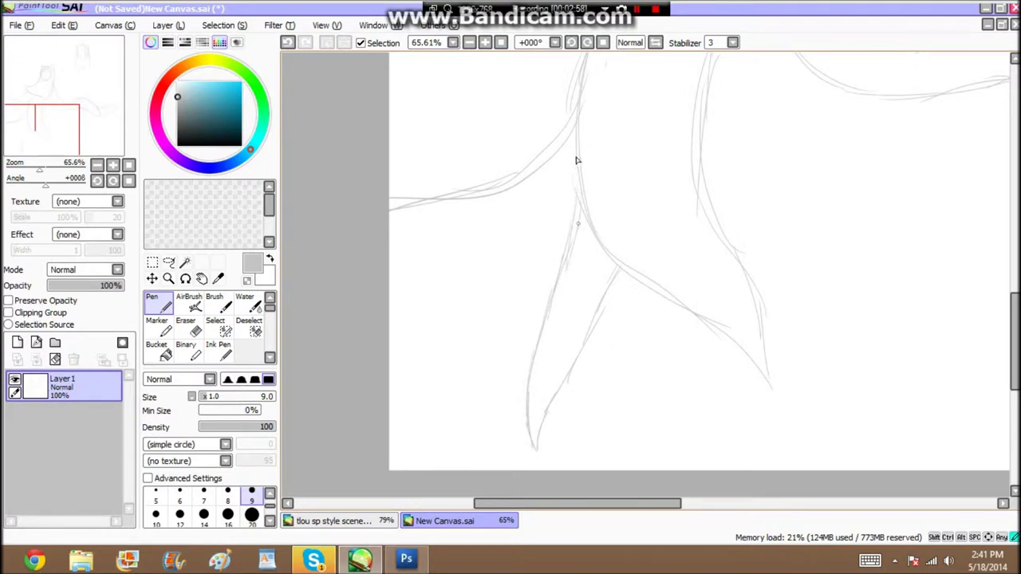
mouse_move(560, 153)
mouse_down()
mouse_move(449, 289)
mouse_move(409, 359)
mouse_up()
drag(423, 273, 462, 199)
- Sketch a scarf curving from the second figure's cloak behind the first figure's hood and up above it
drag(44, 169, 33, 170)
drag(79, 117, 127, 64)
drag(34, 170, 45, 170)
drag(101, 82, 101, 60)
drag(45, 170, 40, 170)
drag(72, 97, 79, 78)
mouse_move(610, 160)
mouse_down()
mouse_move(522, 212)
mouse_move(420, 70)
mouse_up()
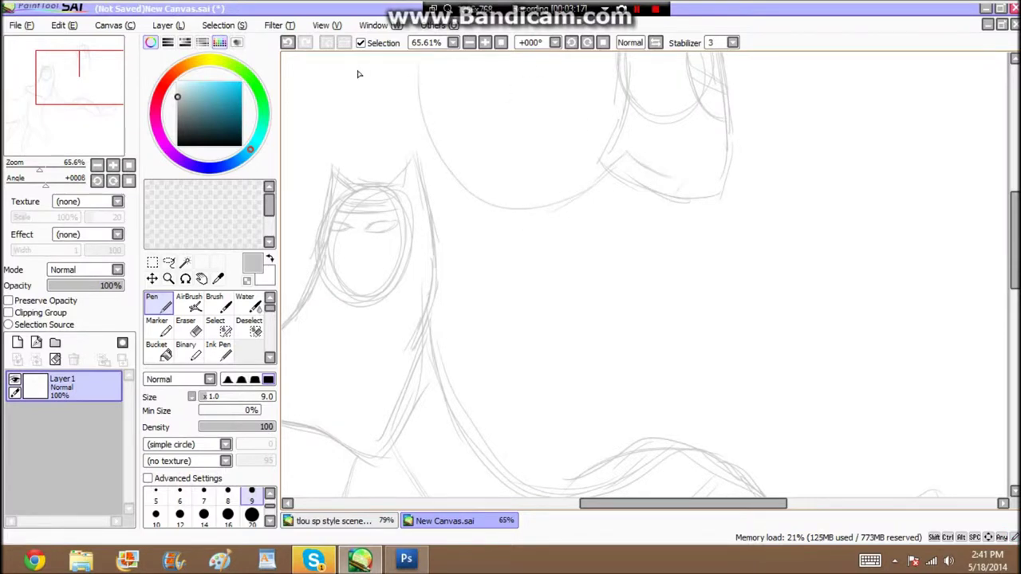
mouse_move(681, 184)
mouse_down()
mouse_move(526, 275)
mouse_move(424, 226)
mouse_up()
drag(378, 175, 351, 48)
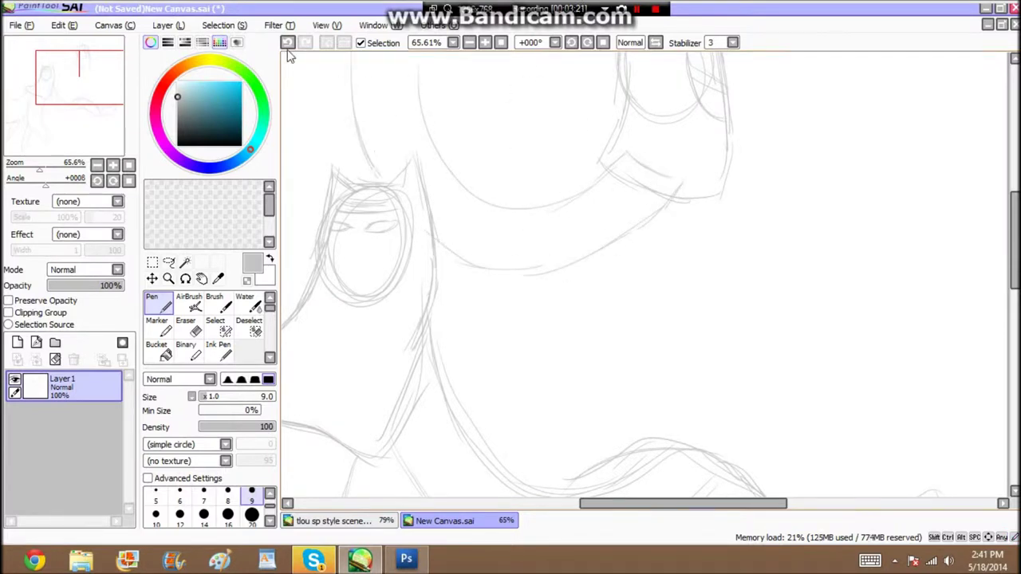
- Sketch the scarf's raised section above the first hood and its end folding down to the left
drag(110, 86, 107, 71)
drag(452, 148, 447, 243)
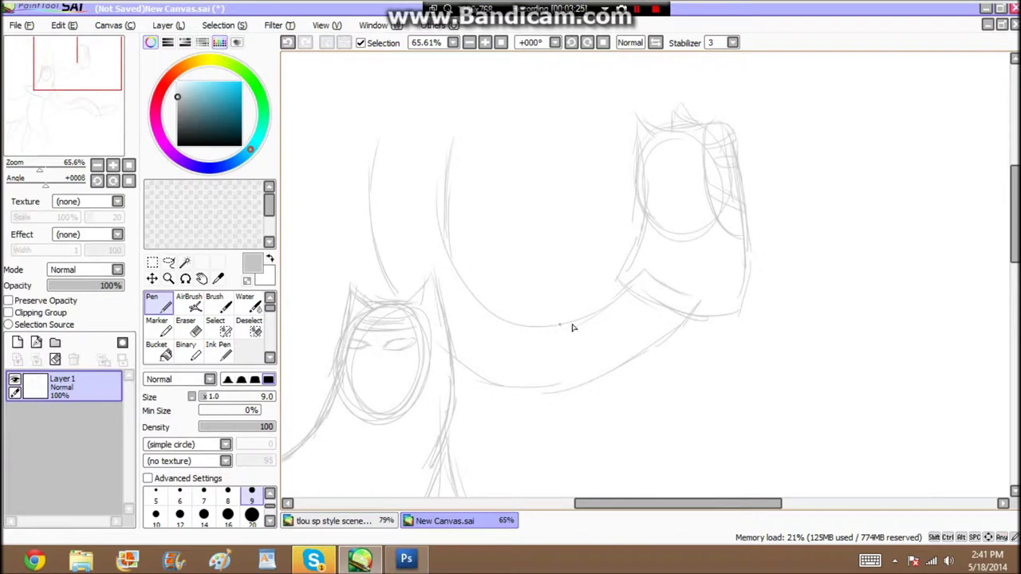
mouse_move(386, 57)
mouse_down()
mouse_move(337, 122)
mouse_move(394, 57)
mouse_up()
mouse_move(341, 110)
mouse_down()
mouse_move(308, 242)
mouse_move(294, 255)
mouse_up()
drag(294, 256, 343, 314)
drag(366, 296, 379, 237)
- Sketch the second figure's long robe flaring from the cloak down to the wide cloth
drag(117, 63, 112, 83)
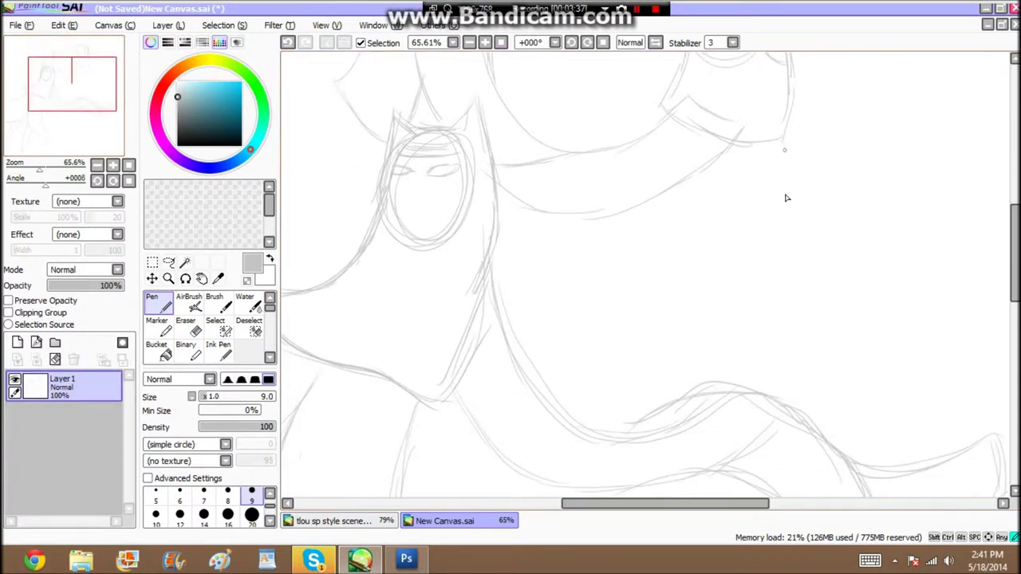
drag(793, 199, 824, 363)
mouse_move(616, 218)
mouse_down()
mouse_move(571, 287)
mouse_move(606, 433)
mouse_up()
drag(825, 304, 837, 435)
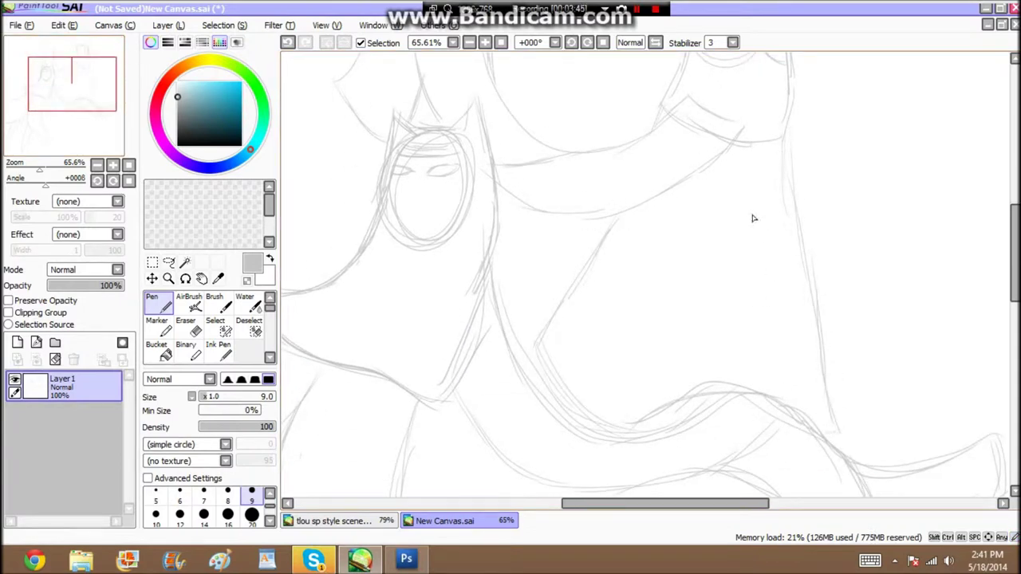
- Sketch two narrow pointed strips hanging from the underside of the wide cloth on the right
drag(39, 169, 35, 169)
drag(96, 98, 97, 131)
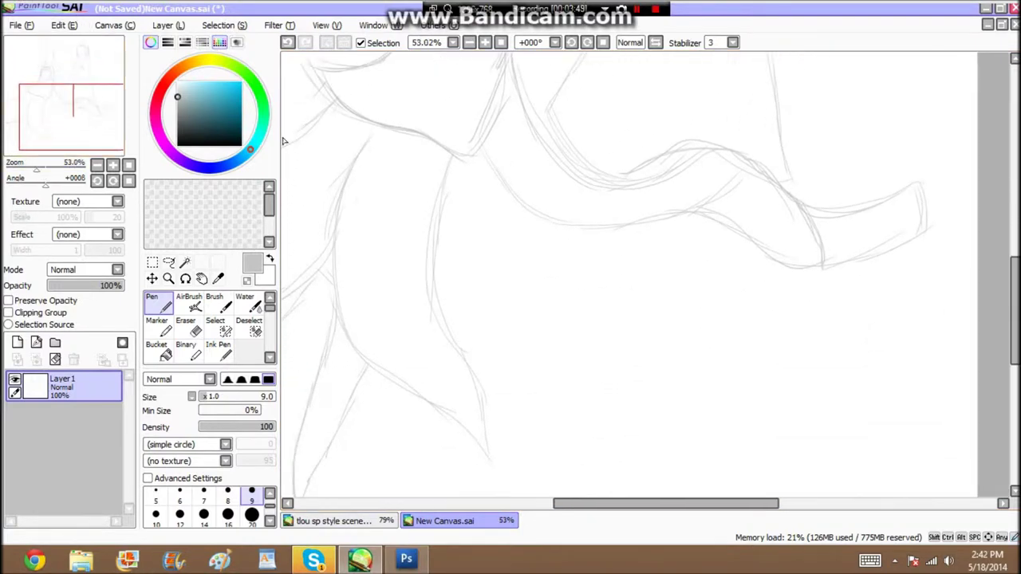
mouse_move(755, 334)
mouse_down()
mouse_move(795, 365)
mouse_move(753, 271)
mouse_up()
drag(759, 271, 768, 310)
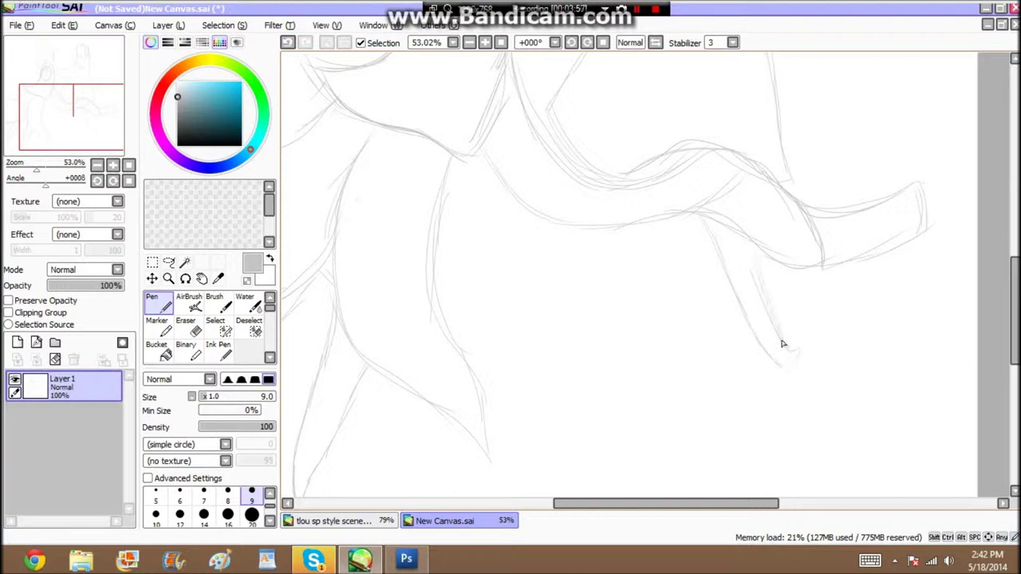
mouse_move(635, 236)
mouse_down()
mouse_move(589, 355)
mouse_move(575, 230)
mouse_up()
- Close the outer end of the left cloth and add inner border lines near the robe's pointed tip
mouse_move(107, 121)
mouse_down()
mouse_move(103, 75)
mouse_move(74, 128)
mouse_up()
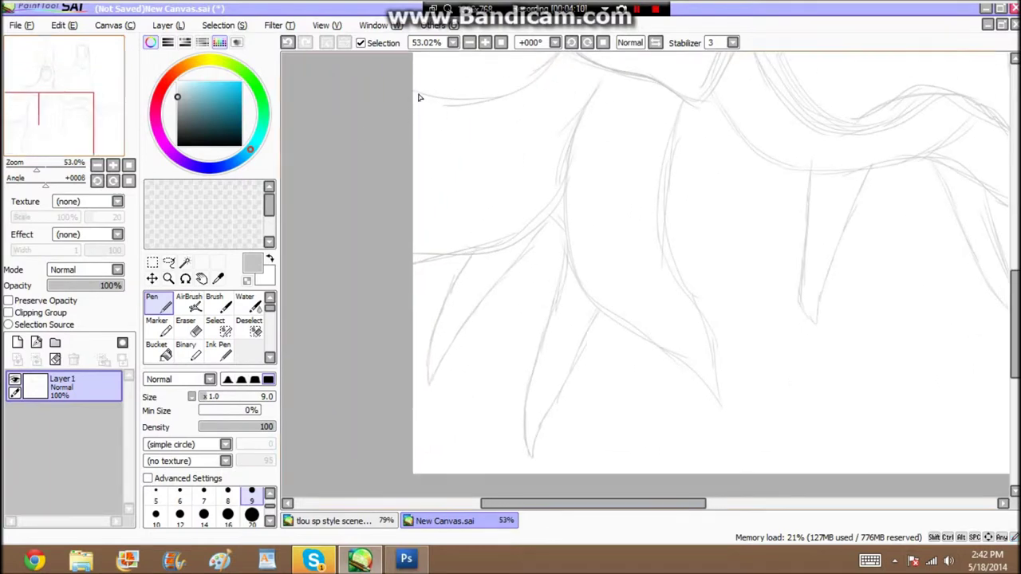
drag(418, 127, 419, 255)
drag(638, 323, 698, 339)
- Add inner border lines along the raised scarf and the cloths trailing from both sides of the first figure
mouse_move(37, 102)
mouse_down()
mouse_move(40, 86)
mouse_move(86, 87)
mouse_move(98, 70)
mouse_up()
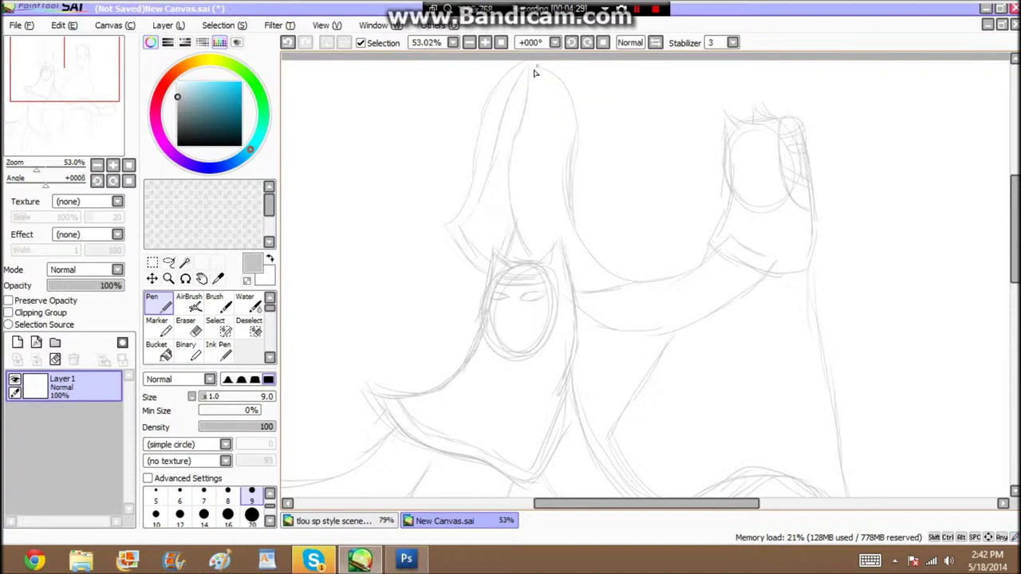
drag(535, 126, 529, 240)
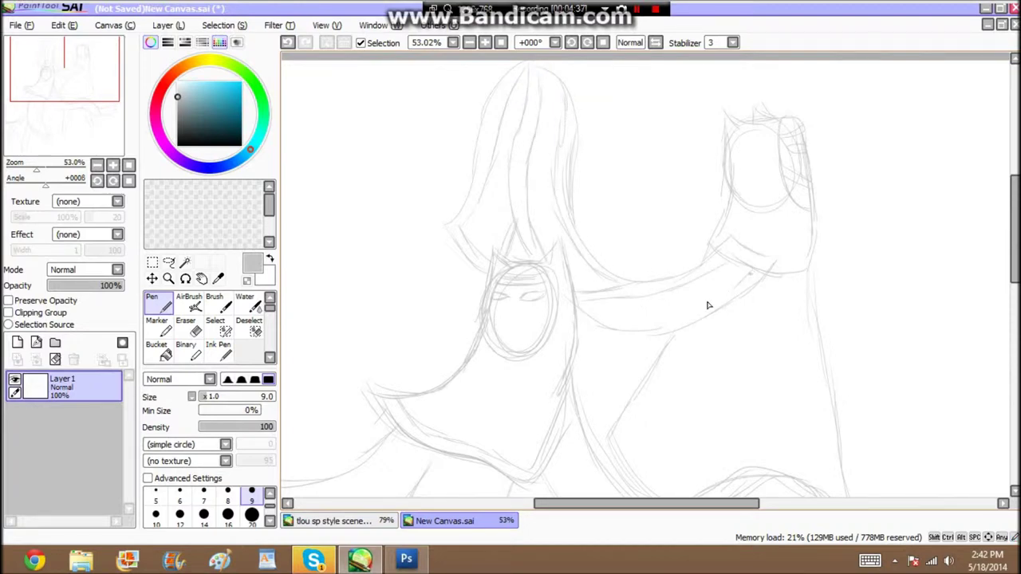
drag(110, 67, 105, 114)
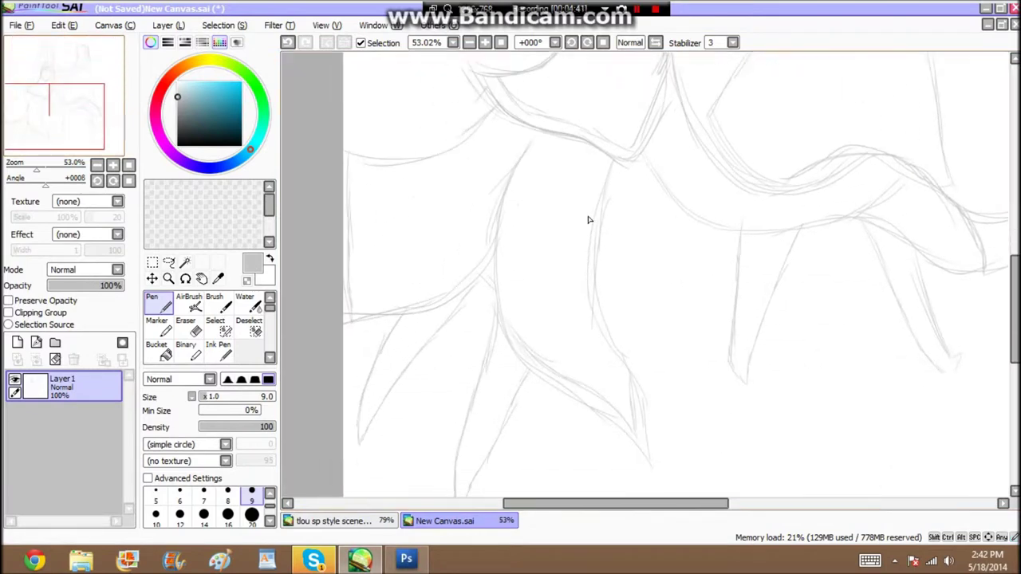
drag(363, 204, 358, 305)
drag(88, 120, 106, 114)
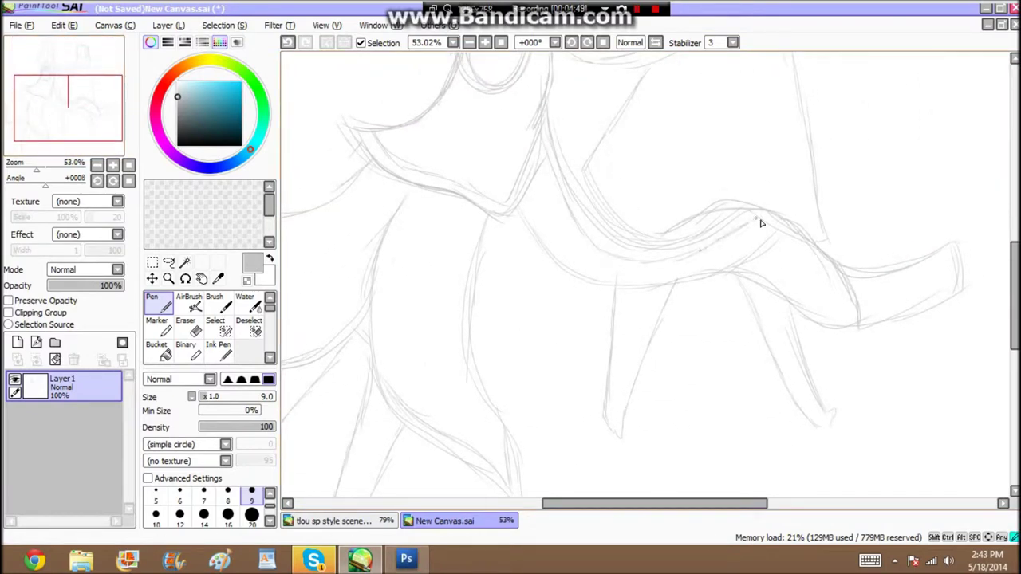
mouse_move(750, 248)
mouse_down()
mouse_move(644, 278)
mouse_move(552, 240)
mouse_up()
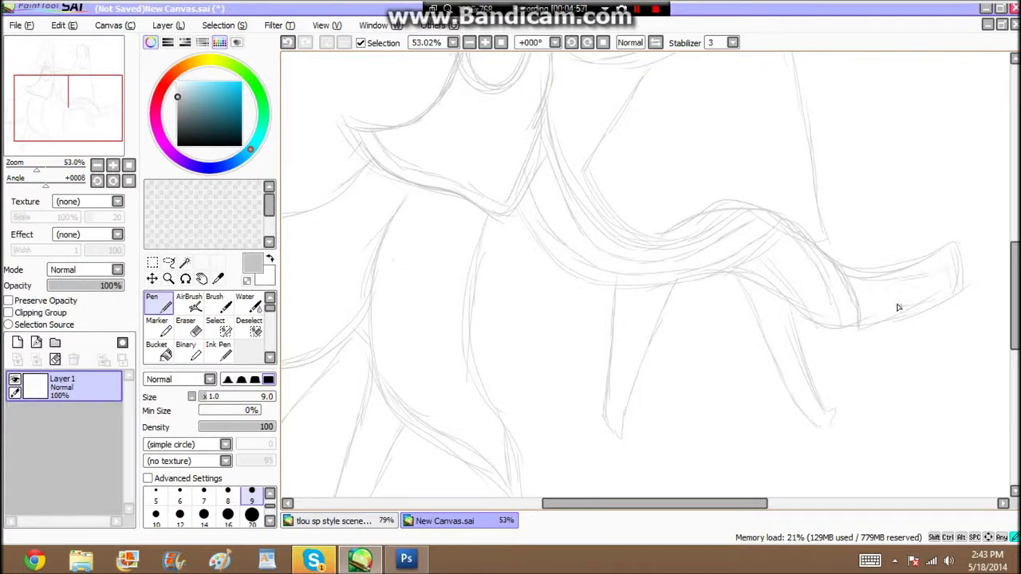
- Sketch a small flying creature with a round head and spread, ribbed wings in the canvas's upper-left corner
drag(114, 107, 94, 60)
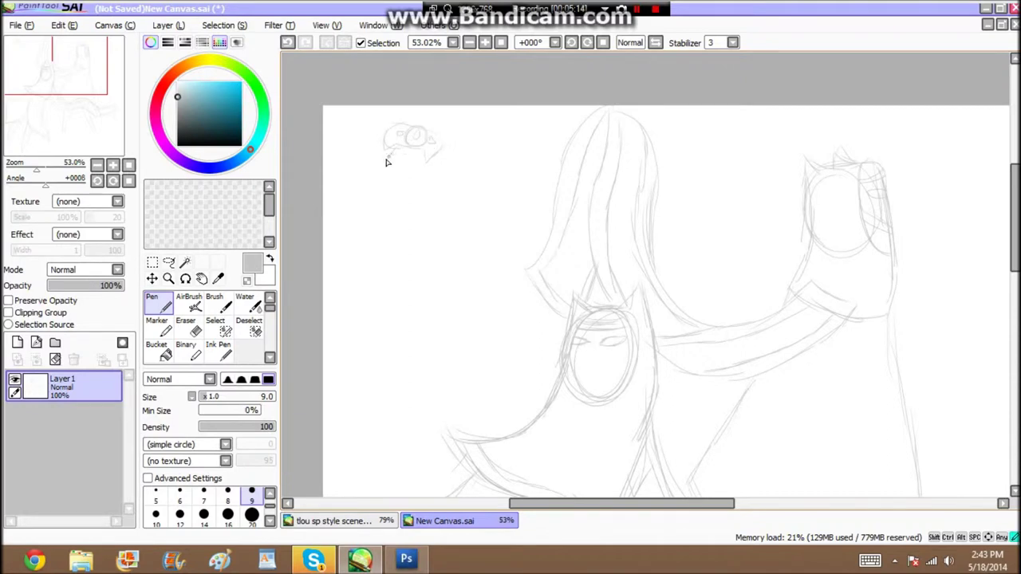
drag(383, 170, 397, 201)
drag(345, 99, 337, 101)
mouse_move(355, 150)
mouse_down()
mouse_move(299, 133)
mouse_move(323, 163)
mouse_move(322, 193)
mouse_up()
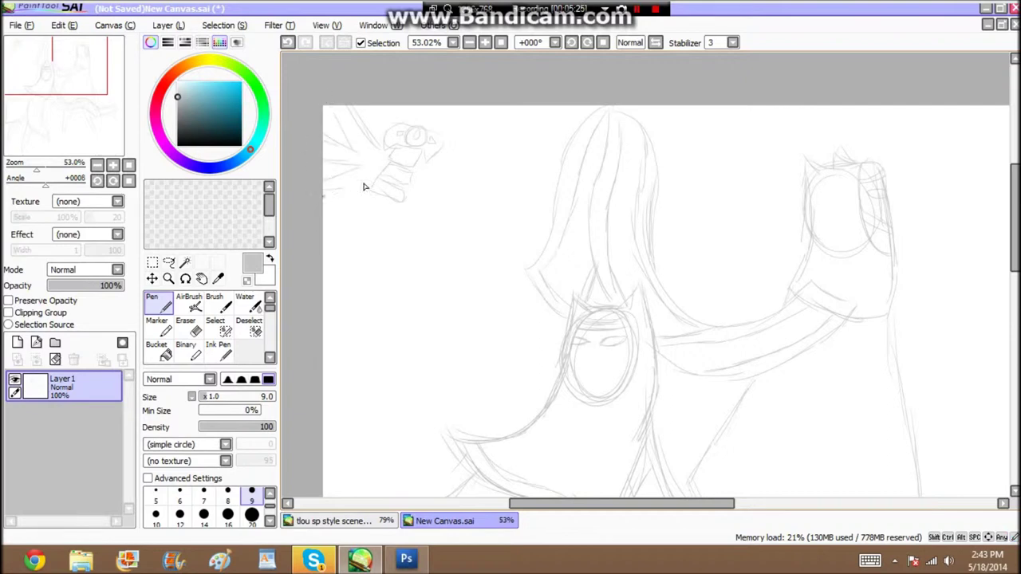
mouse_move(497, 167)
mouse_down()
mouse_move(537, 200)
mouse_move(476, 256)
mouse_move(481, 278)
mouse_move(430, 181)
mouse_up()
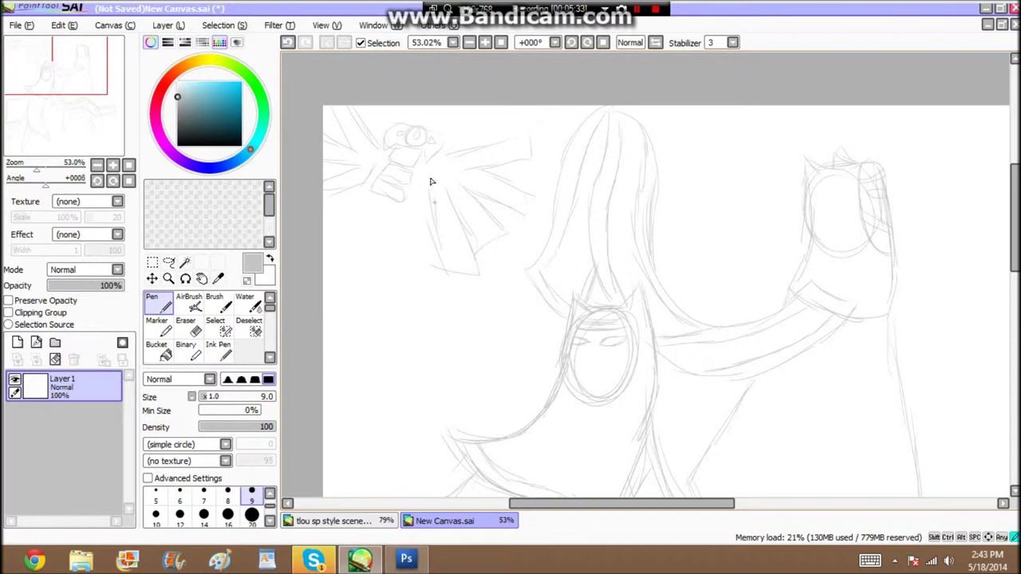
drag(381, 240, 382, 266)
- Create a new layer above the sketch and set the pen colour to dark red
mouse_move(116, 66)
mouse_down()
mouse_move(131, 107)
mouse_move(145, 63)
mouse_move(123, 66)
mouse_up()
click(19, 343)
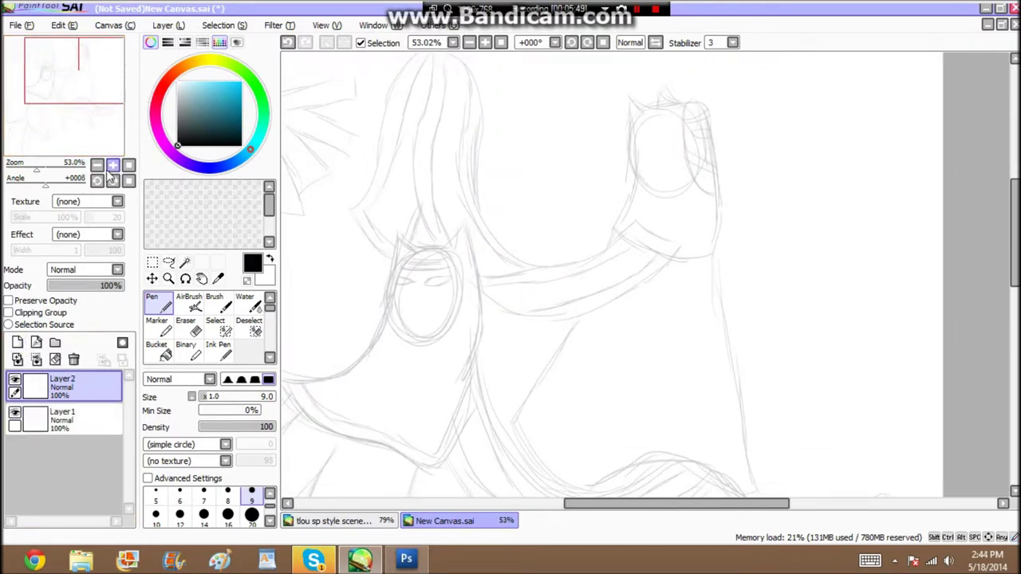
drag(36, 170, 45, 170)
drag(96, 87, 63, 88)
click(159, 94)
click(225, 116)
- Ink the first figure's cloak side and curved hem in dark red over the sketch
mouse_move(532, 160)
mouse_down()
mouse_move(542, 133)
mouse_move(675, 121)
mouse_move(690, 281)
mouse_move(606, 523)
mouse_move(531, 169)
mouse_move(496, 313)
mouse_move(345, 416)
mouse_move(417, 482)
mouse_up()
scroll(372, 225, down, 5)
mouse_move(416, 263)
mouse_down()
mouse_move(572, 326)
mouse_move(614, 327)
mouse_up()
- Ink the upper edge of the left trailing cloth and the upper part of the robe's right edge
drag(71, 93, 45, 100)
mouse_move(693, 121)
mouse_down()
mouse_move(664, 161)
mouse_move(345, 205)
mouse_up()
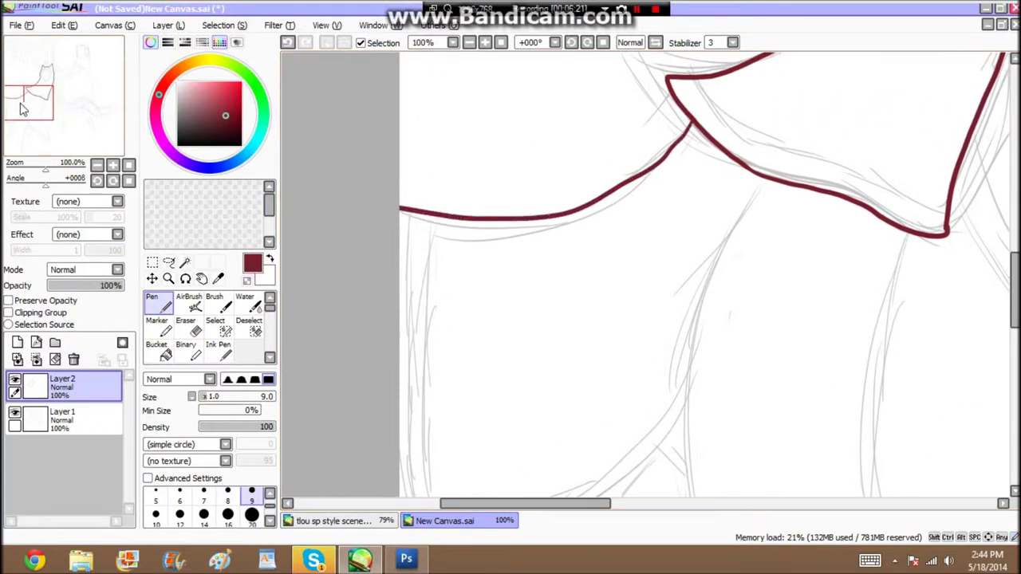
drag(24, 110, 37, 116)
mouse_move(817, 80)
mouse_down()
mouse_move(797, 151)
mouse_move(807, 496)
mouse_up()
drag(62, 87, 61, 98)
mouse_move(821, 438)
mouse_down()
mouse_move(796, 501)
mouse_move(679, 317)
mouse_move(606, 2)
mouse_up()
mouse_move(30, 129)
mouse_down()
mouse_move(38, 113)
mouse_move(71, 152)
mouse_up()
click(64, 25)
click(66, 40)
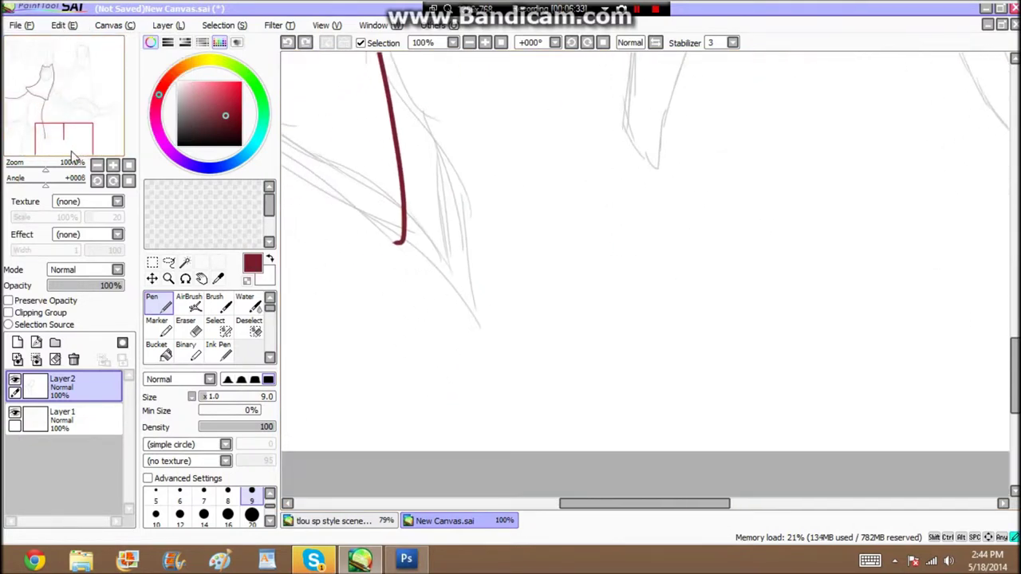
click(189, 326)
mouse_move(408, 233)
mouse_down()
mouse_move(406, 151)
mouse_move(396, 166)
mouse_move(380, 69)
mouse_up()
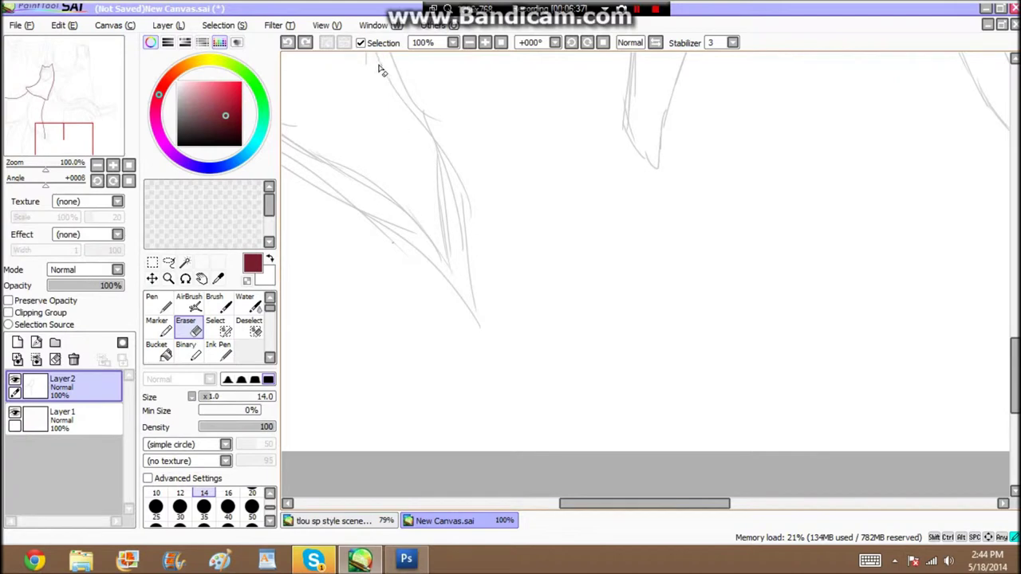
- Ink the robe's lower right edge to its pointed tip and its left edge back up to the cloak hem
click(157, 303)
drag(64, 141, 62, 137)
mouse_move(394, 77)
mouse_down()
mouse_move(515, 408)
mouse_move(283, 164)
mouse_up()
drag(63, 136, 39, 122)
drag(552, 312, 523, 52)
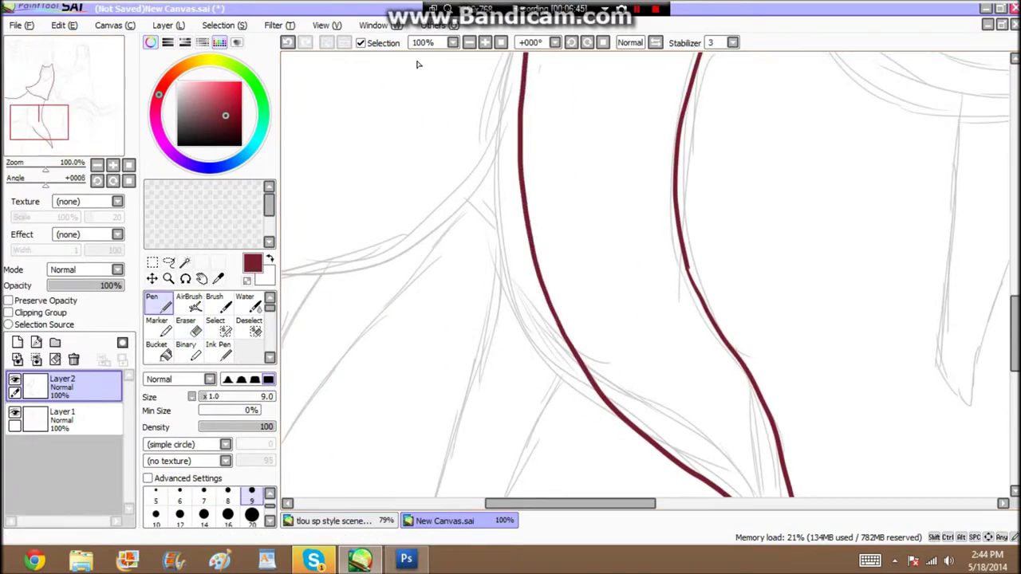
drag(40, 122, 42, 105)
drag(490, 251, 549, 154)
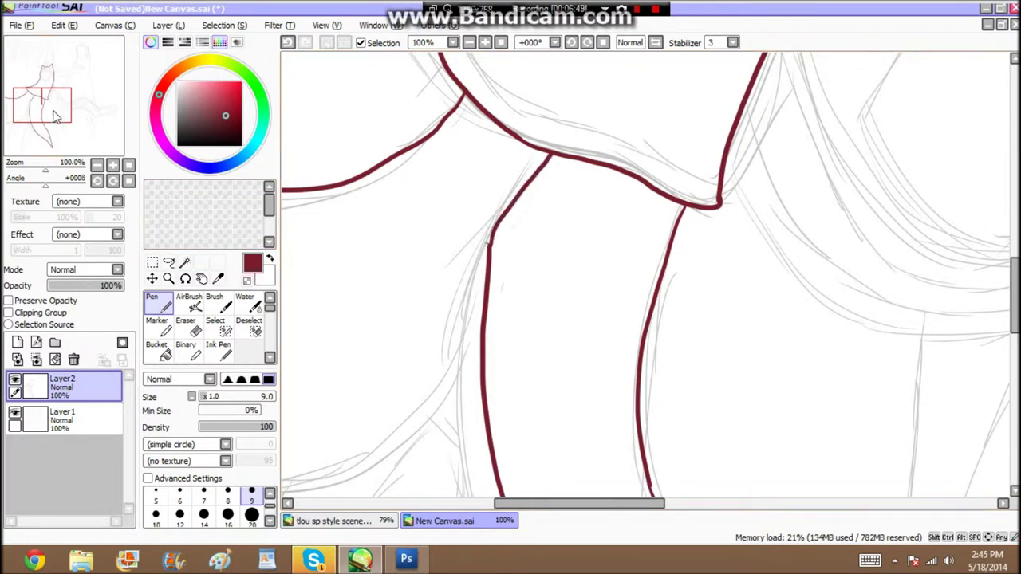
- Ink the lower edge of the left trailing cloth from the robe out to the canvas edge
drag(56, 116, 45, 134)
drag(592, 188, 323, 274)
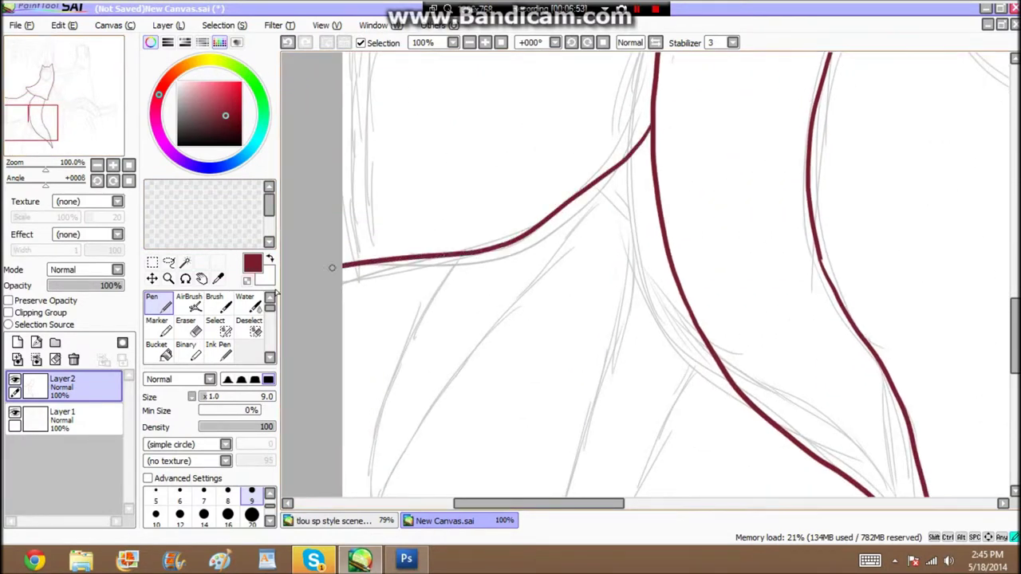
- Set the pen colour to black and ink the first figure's oval mask, both eyes and the curved forehead bands
drag(44, 115, 71, 81)
drag(203, 115, 177, 145)
mouse_move(551, 169)
mouse_down()
mouse_move(600, 234)
mouse_move(588, 300)
mouse_move(548, 336)
mouse_move(479, 293)
mouse_up()
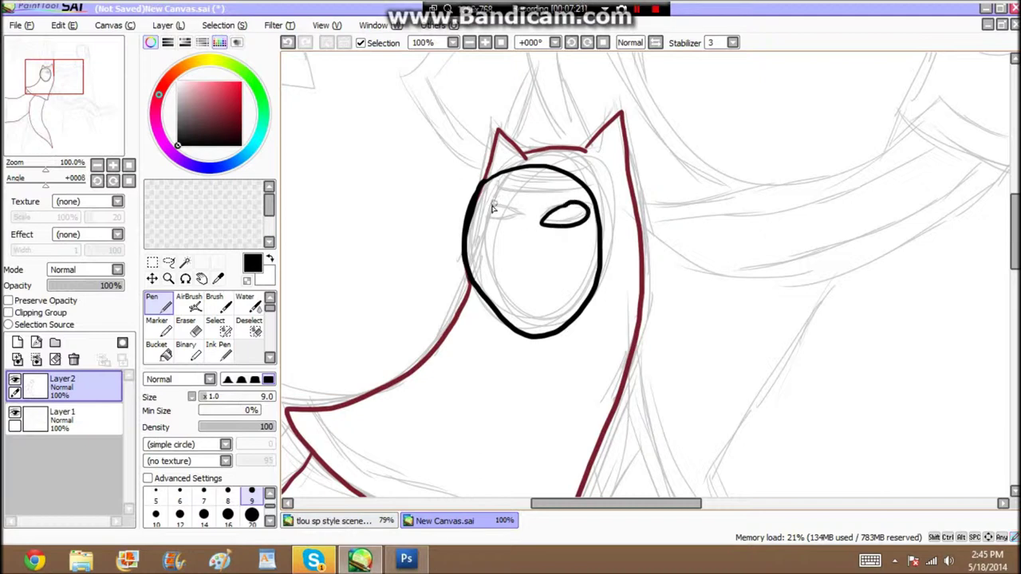
drag(486, 186, 533, 193)
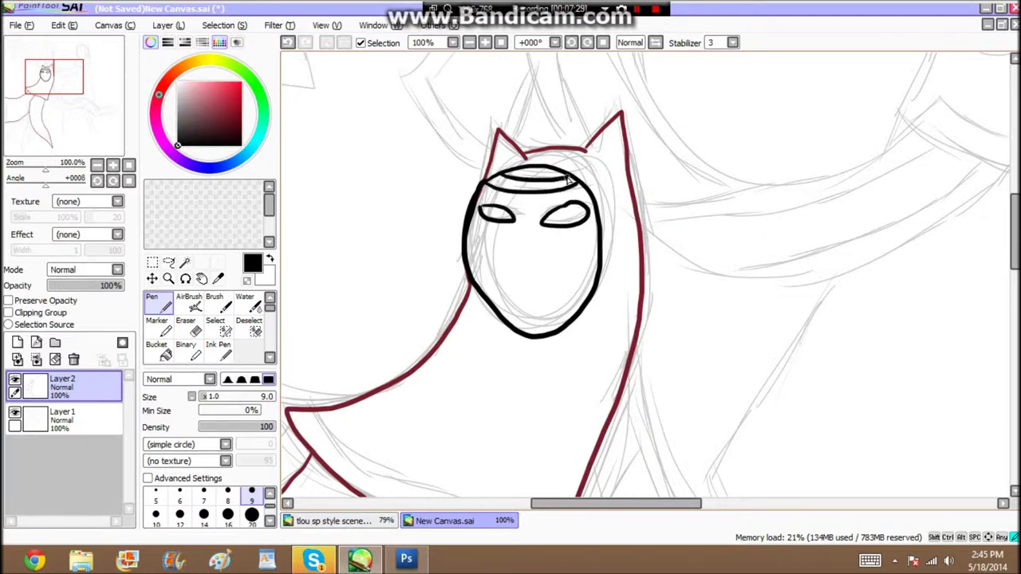
- Pick the dark red from the cloak, shift to a darker red and ink the pointed shapes below the left trailing cloth
click(50, 90)
click(218, 280)
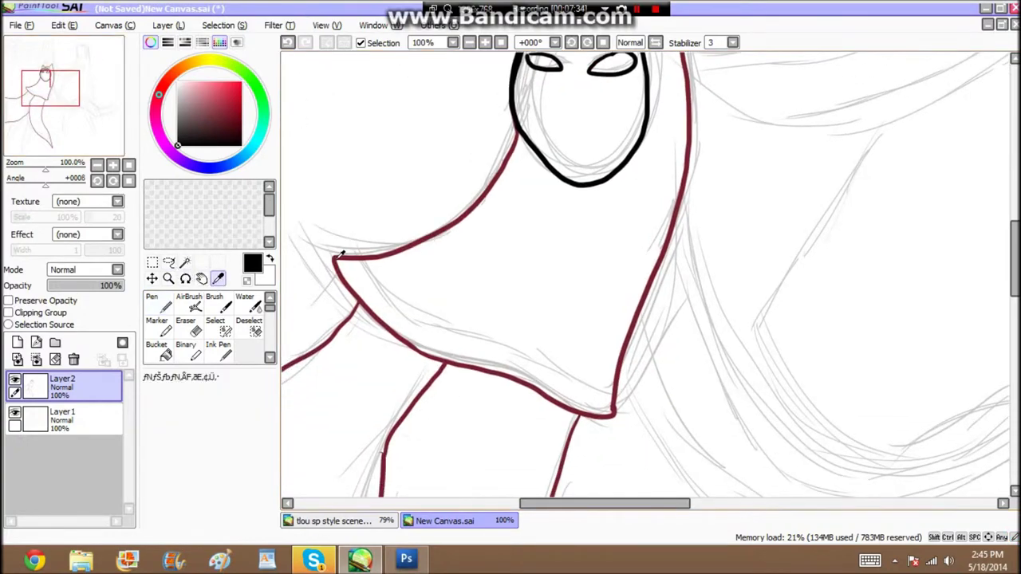
click(339, 253)
click(155, 295)
click(51, 90)
drag(51, 91, 31, 139)
click(222, 136)
mouse_move(683, 170)
mouse_down()
mouse_move(644, 224)
mouse_move(542, 457)
mouse_move(529, 431)
mouse_move(526, 362)
mouse_move(606, 56)
mouse_up()
mouse_move(606, 56)
mouse_down()
mouse_move(605, 138)
mouse_move(607, 99)
mouse_move(397, 359)
mouse_move(339, 456)
mouse_move(326, 446)
mouse_move(327, 389)
mouse_move(364, 277)
mouse_move(408, 209)
mouse_up()
- Set the pen colour to light grey and ink the second figure's hood, cloak sides and curved hem
mouse_move(36, 127)
mouse_down()
mouse_move(75, 80)
mouse_move(50, 119)
mouse_move(54, 145)
mouse_move(108, 53)
mouse_up()
click(177, 98)
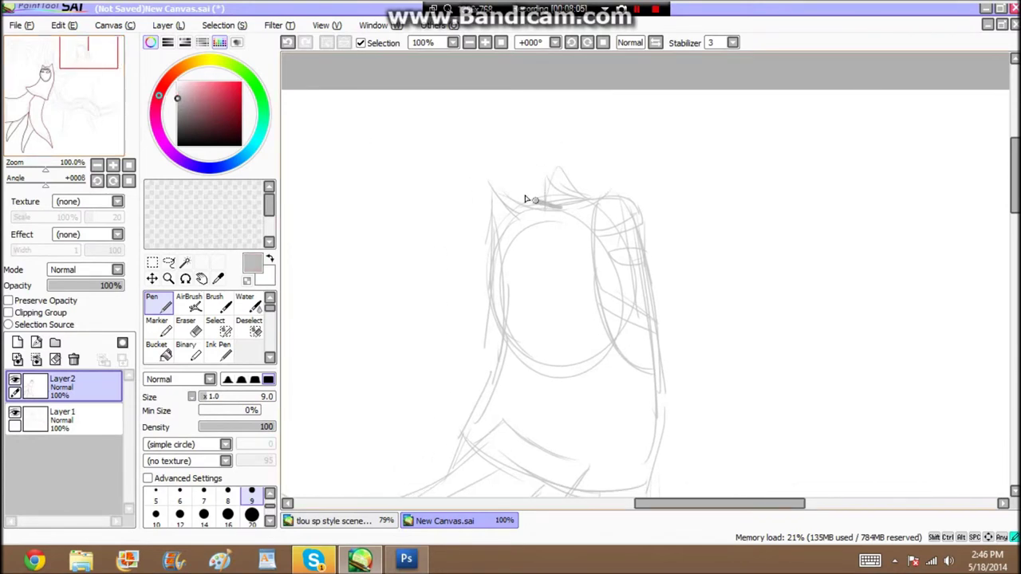
mouse_move(503, 236)
mouse_down()
mouse_move(504, 313)
mouse_move(470, 418)
mouse_move(488, 456)
mouse_move(606, 486)
mouse_move(657, 380)
mouse_up()
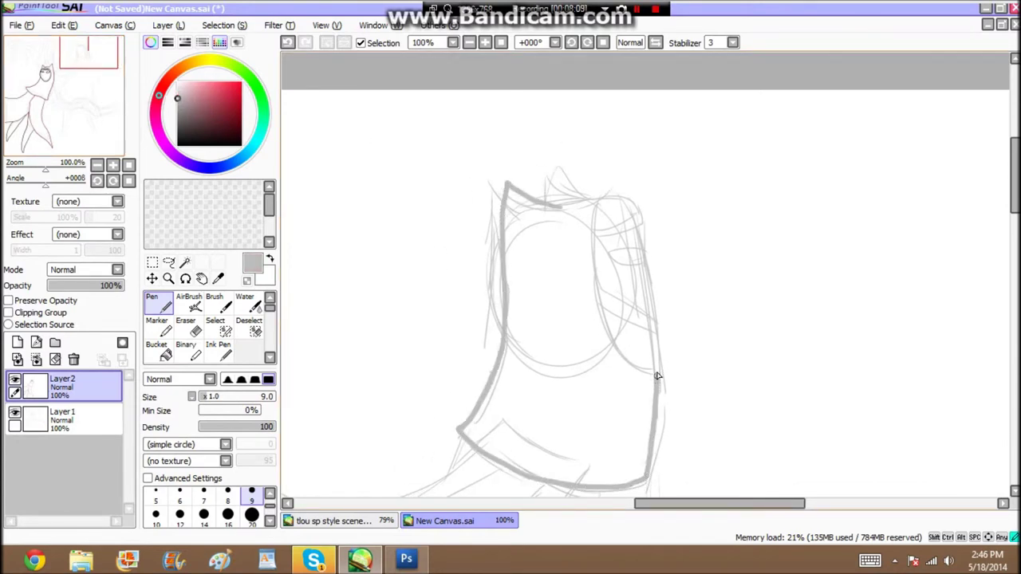
mouse_move(562, 206)
mouse_down()
mouse_move(614, 197)
mouse_move(669, 360)
mouse_move(615, 379)
mouse_move(590, 229)
mouse_up()
- Switch to black and ink the second figure's narrow mask with its eye, forehead bands and diagonal double stripe
click(178, 145)
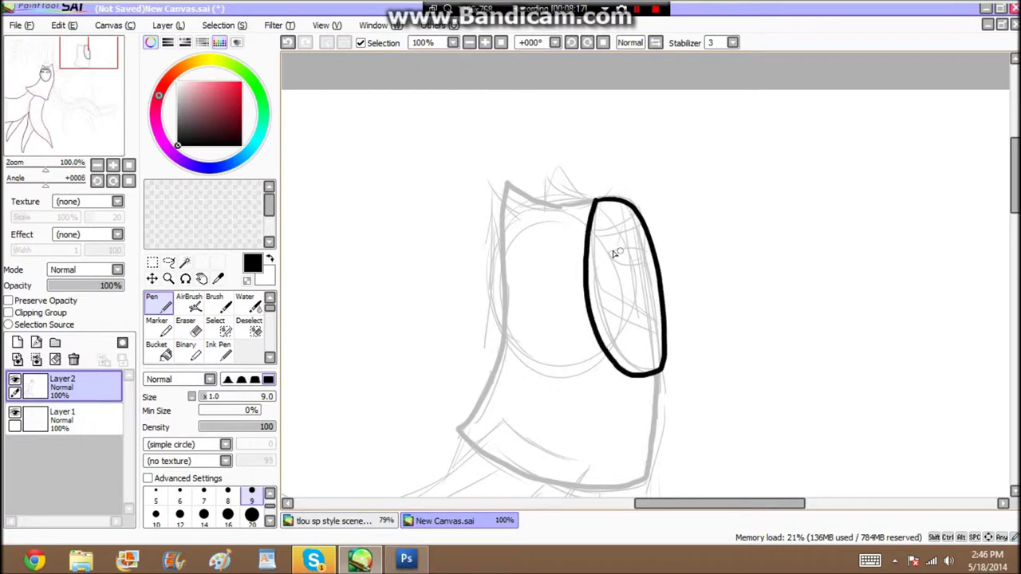
mouse_move(110, 61)
mouse_down()
mouse_move(101, 81)
mouse_move(122, 52)
mouse_up()
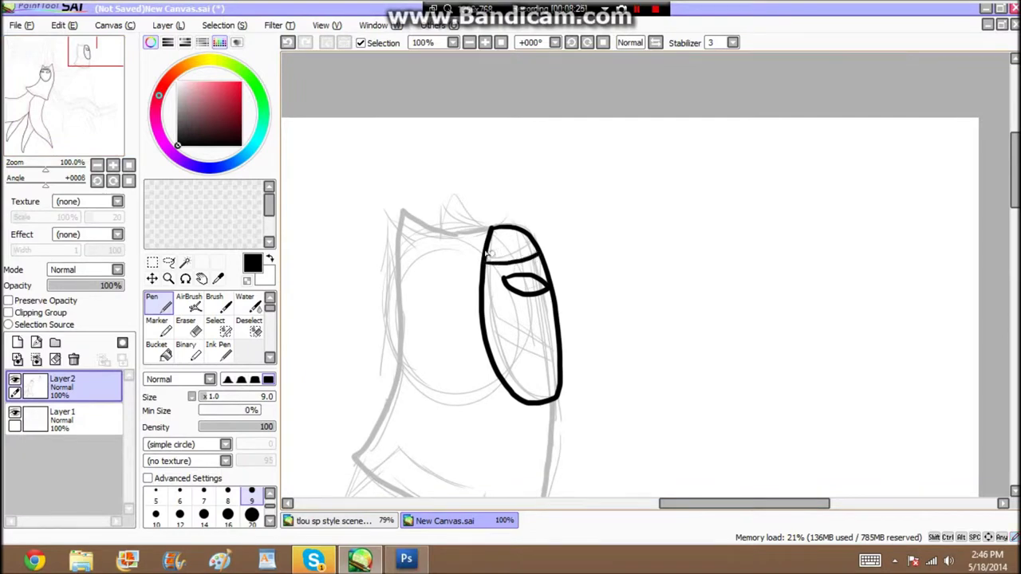
drag(485, 327, 558, 363)
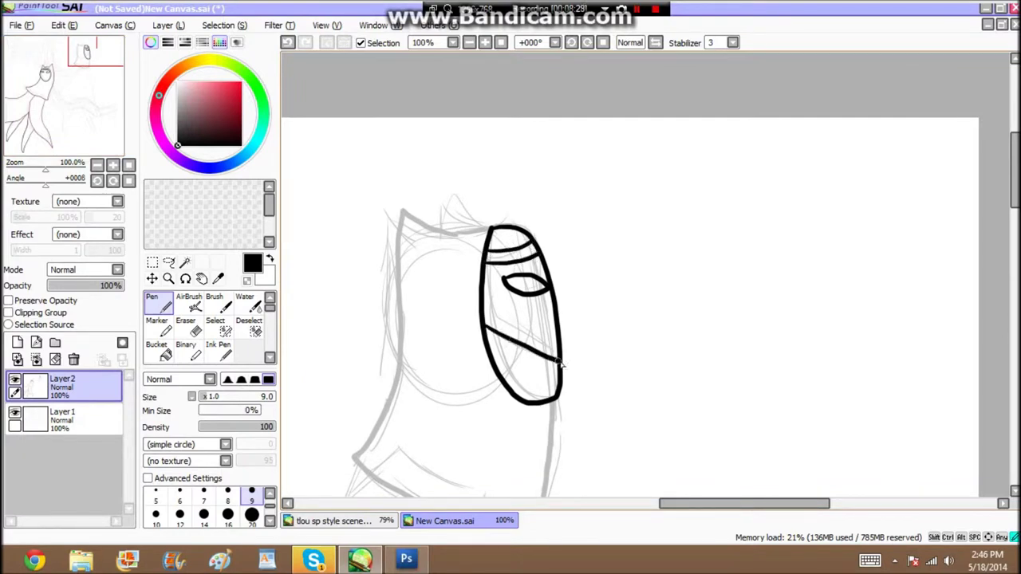
drag(483, 313, 553, 349)
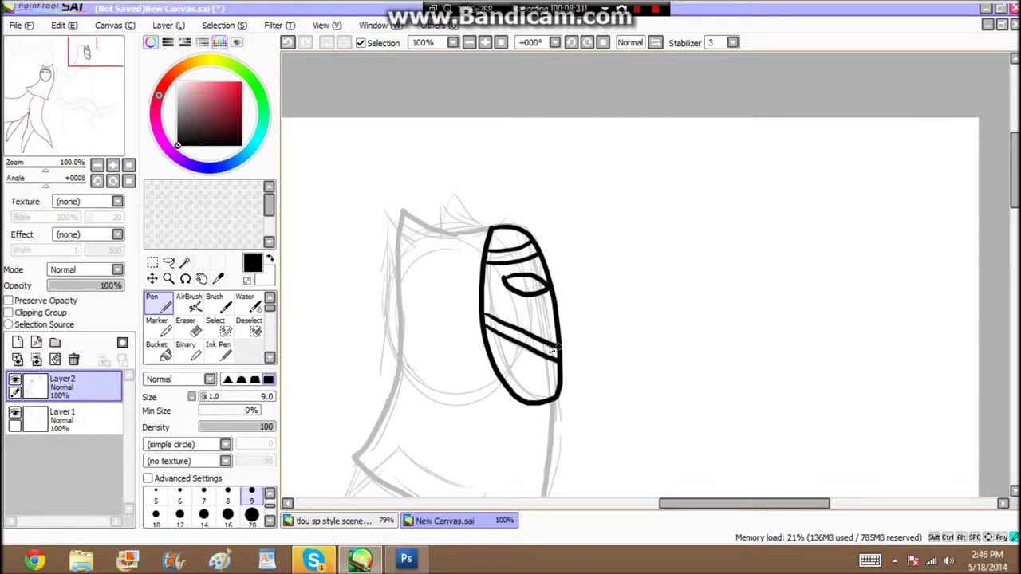
- Pick the light grey from the hood outline and ink the hood's second pointed tip beside the mask
click(217, 278)
click(418, 222)
click(159, 303)
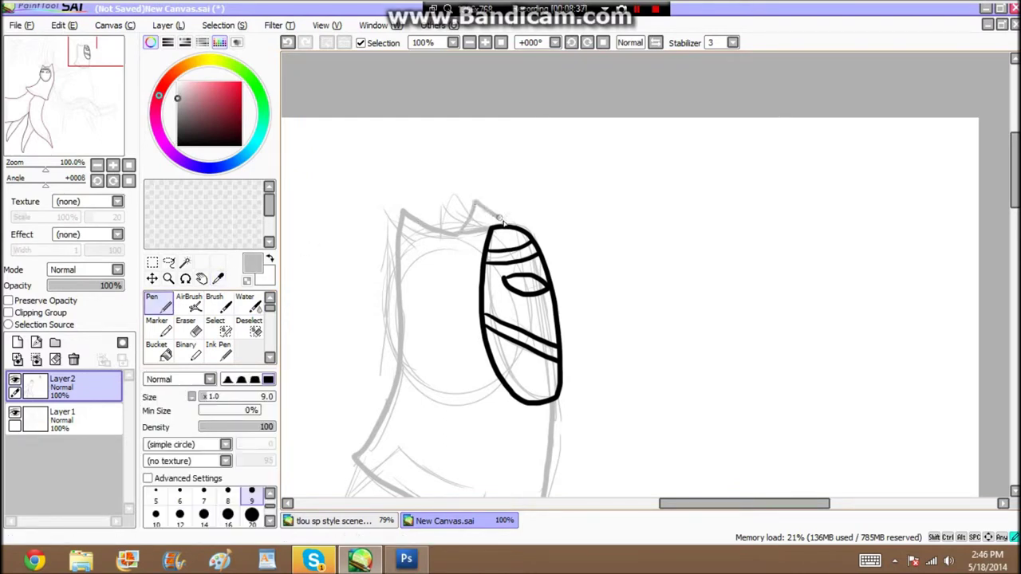
alt+click(512, 281)
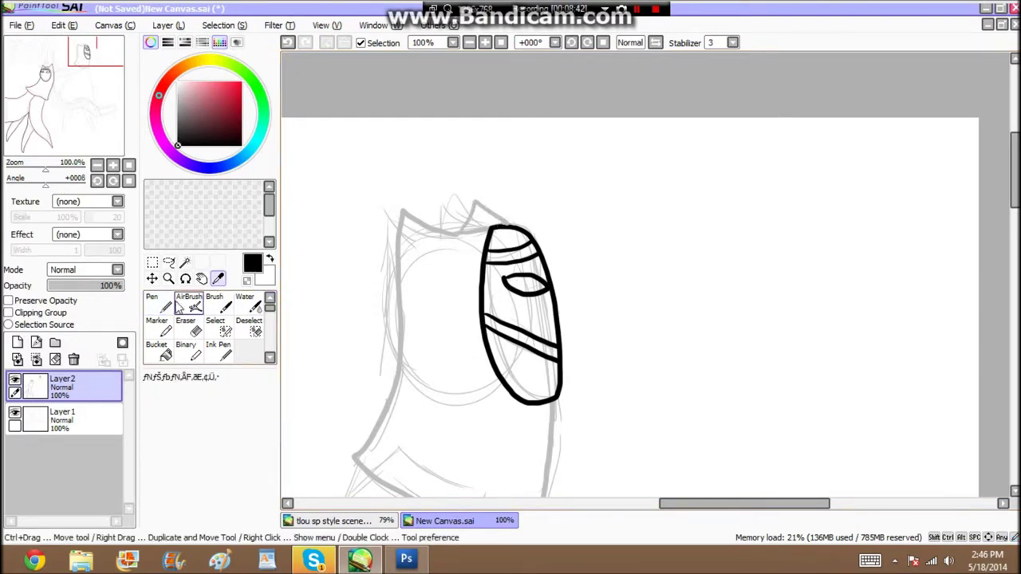
- Pick the light grey again and ink the long right and left edges of the second figure's robe
click(218, 278)
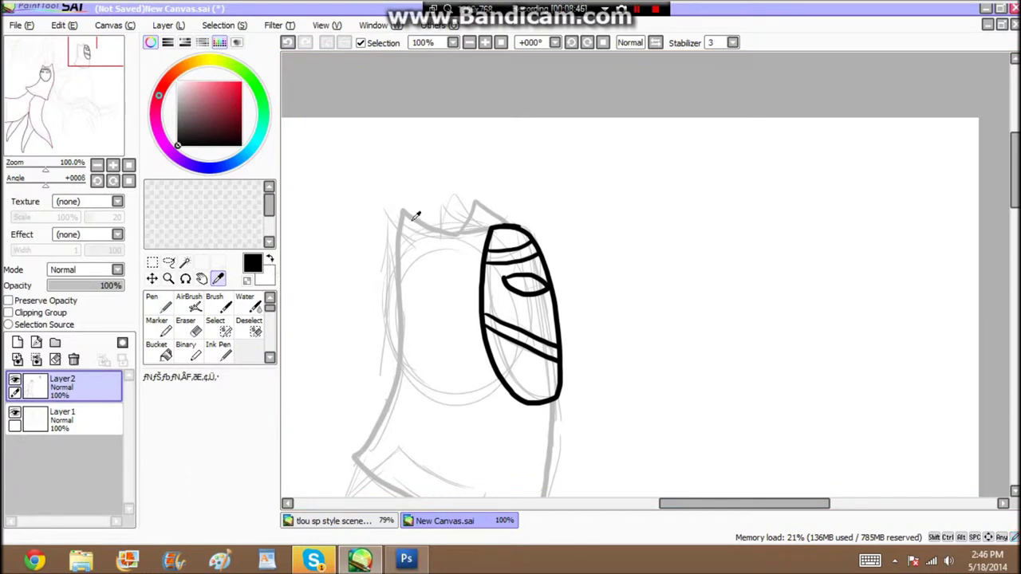
click(411, 218)
click(159, 303)
drag(105, 53, 91, 85)
mouse_move(724, 116)
mouse_down()
mouse_move(740, 298)
mouse_move(783, 498)
mouse_up()
drag(473, 244, 343, 460)
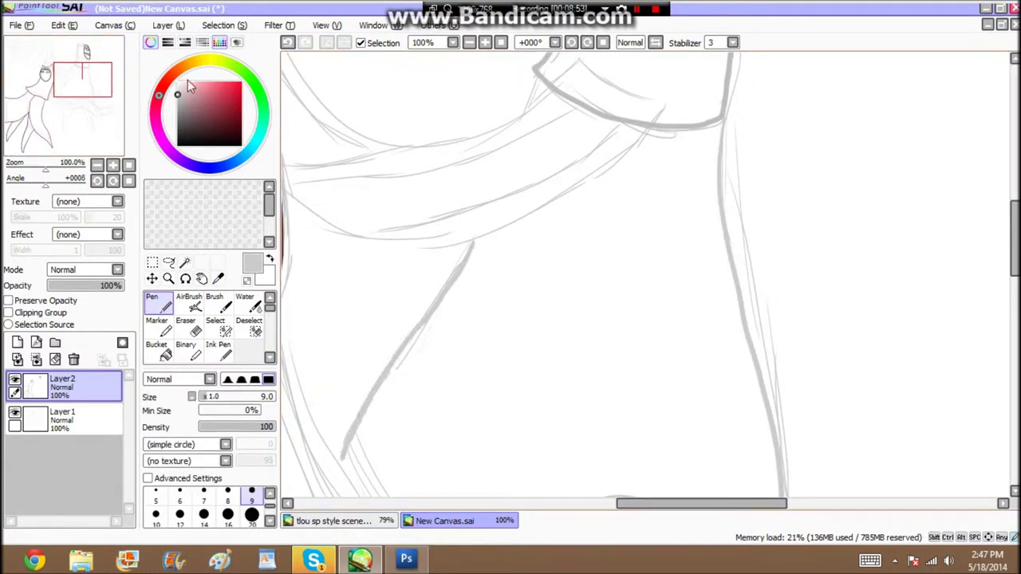
- Ink the lower and upper edges of the cloth running from the second figure's cloak to the first figure's hood
drag(110, 83, 111, 75)
mouse_move(636, 236)
mouse_down()
mouse_move(598, 263)
mouse_move(460, 331)
mouse_move(382, 333)
mouse_move(287, 293)
mouse_up()
drag(99, 74, 84, 69)
mouse_move(471, 297)
mouse_down()
mouse_move(654, 268)
mouse_move(743, 225)
mouse_up()
- Ink the second figure's cloth where it curves upward above the first figure and comes down to its end
mouse_move(594, 279)
mouse_down()
mouse_move(502, 223)
mouse_move(455, 53)
mouse_up()
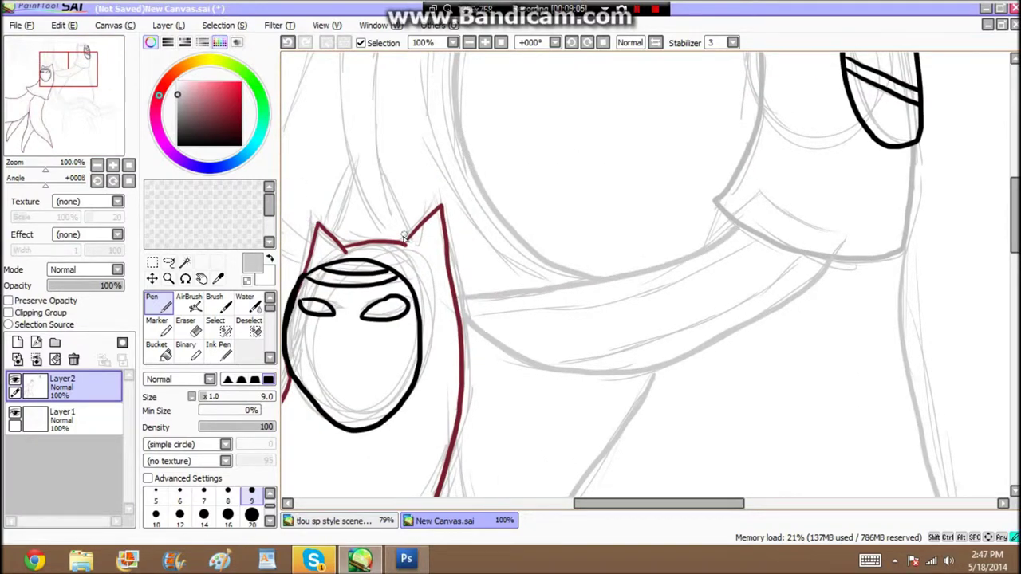
drag(69, 70, 63, 55)
mouse_move(526, 296)
mouse_down()
mouse_move(477, 118)
mouse_move(307, 375)
mouse_move(285, 478)
mouse_up()
drag(417, 440, 399, 488)
- Pick dark red from the first figure's outline and ink the upper edge, end and lower edge of the right trailing cloth
mouse_move(86, 53)
mouse_down()
mouse_move(72, 109)
mouse_move(88, 128)
mouse_move(88, 108)
mouse_move(68, 90)
mouse_move(81, 92)
mouse_up()
alt+click(312, 319)
alt+click(310, 323)
mouse_move(444, 150)
mouse_down()
mouse_move(447, 198)
mouse_move(505, 326)
mouse_move(794, 359)
mouse_move(993, 463)
mouse_up()
drag(70, 92, 88, 109)
mouse_move(755, 266)
mouse_down()
mouse_move(946, 210)
mouse_move(882, 385)
mouse_move(423, 250)
mouse_move(183, 240)
mouse_up()
drag(86, 109, 63, 101)
mouse_move(536, 352)
mouse_down()
mouse_move(495, 317)
mouse_move(463, 241)
mouse_up()
- Ink the fold line joining the right trailing cloth's upper edge to its lower edge
mouse_move(86, 107)
mouse_down()
mouse_move(59, 88)
mouse_move(95, 120)
mouse_up()
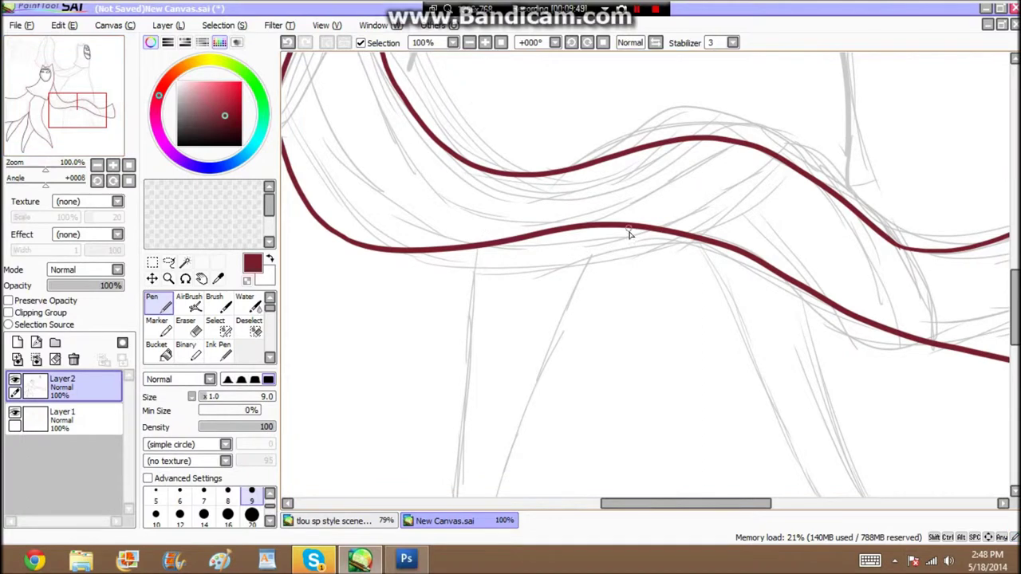
drag(450, 153, 585, 227)
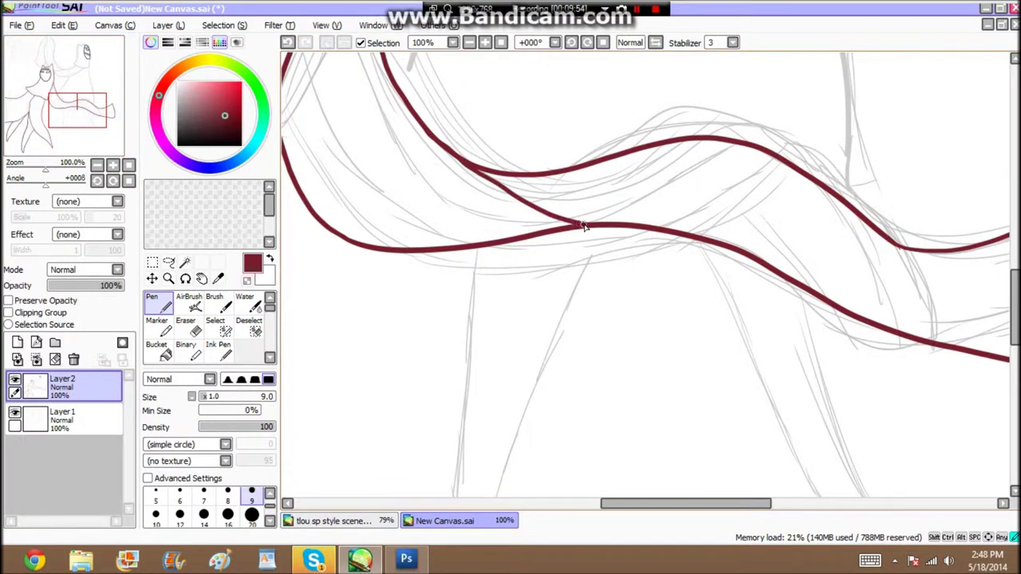
drag(97, 114, 83, 85)
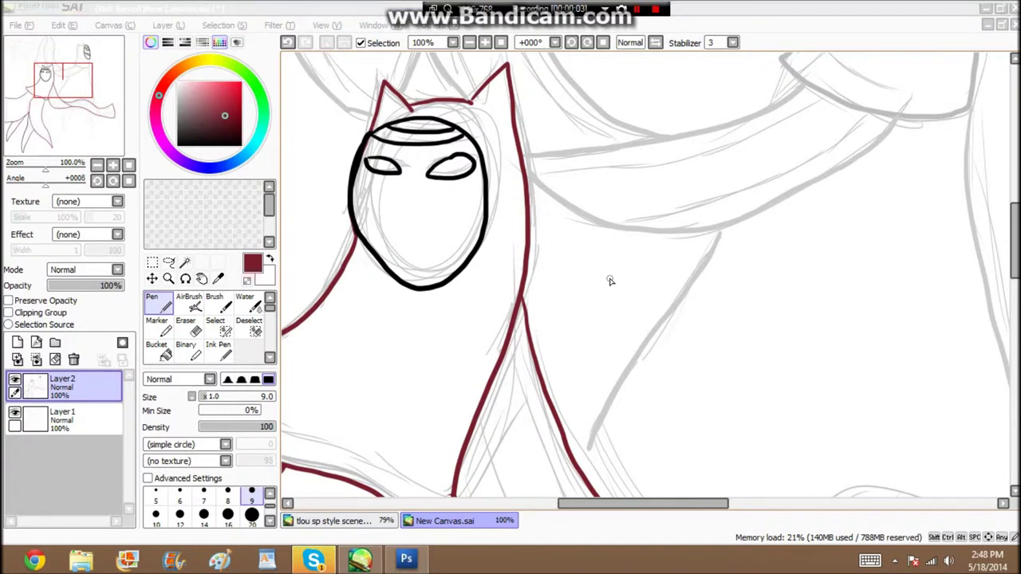
- Ink inner border lines parallel to the edges and end of the first figure's right trailing cloth
drag(57, 73, 64, 97)
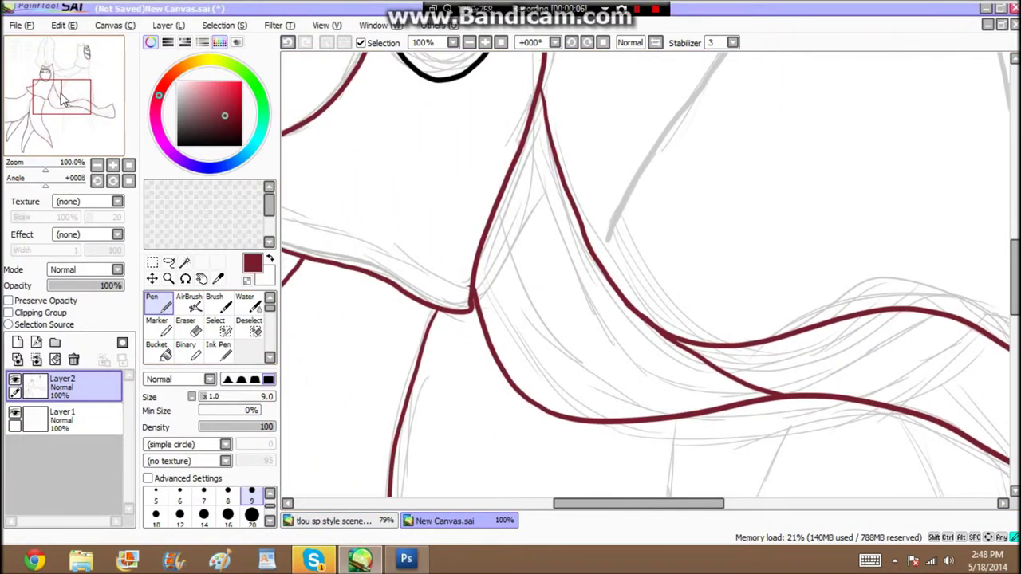
mouse_move(530, 161)
mouse_down()
mouse_move(575, 270)
mouse_move(650, 355)
mouse_move(722, 407)
mouse_up()
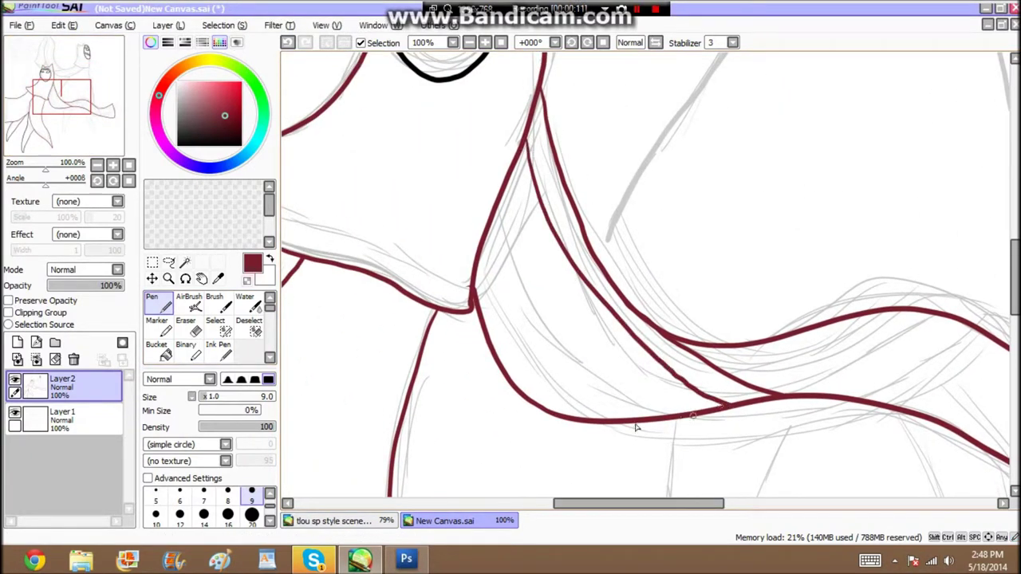
mouse_move(590, 414)
mouse_down()
mouse_move(522, 349)
mouse_move(483, 254)
mouse_up()
drag(721, 365, 403, 344)
mouse_move(334, 309)
mouse_down()
mouse_move(523, 292)
mouse_move(616, 315)
mouse_move(698, 377)
mouse_move(774, 394)
mouse_move(904, 360)
mouse_move(923, 455)
mouse_move(895, 471)
mouse_move(833, 465)
mouse_move(695, 421)
mouse_move(544, 339)
mouse_move(458, 329)
mouse_move(398, 343)
mouse_up()
- Add dark red inner border lines to the left trailing cloth and near the robe's pointed tip
drag(107, 101, 33, 112)
mouse_move(453, 134)
mouse_down()
mouse_move(449, 272)
mouse_move(465, 445)
mouse_up()
drag(38, 101, 68, 123)
mouse_move(371, 231)
mouse_down()
mouse_move(487, 320)
mouse_move(598, 431)
mouse_up()
- Pick light grey and ink inner border lines along the second figure's cloth above the first figure's hood
drag(54, 121, 70, 62)
click(218, 279)
click(332, 207)
click(160, 303)
mouse_move(745, 240)
mouse_down()
mouse_move(543, 330)
mouse_move(465, 339)
mouse_up()
drag(407, 296, 690, 232)
mouse_move(498, 263)
mouse_down()
mouse_move(439, 232)
mouse_move(396, 169)
mouse_move(381, 52)
mouse_up()
- Continue the light grey inner border lines through the upper curve of the second figure's cloth
drag(72, 67, 65, 44)
mouse_move(457, 321)
mouse_down()
mouse_move(419, 153)
mouse_move(425, 532)
mouse_up()
drag(66, 46, 61, 57)
mouse_move(443, 326)
mouse_down()
mouse_move(382, 391)
mouse_move(388, 180)
mouse_move(466, 40)
mouse_up()
- Ink the second figure's two pointed legs in darker grey below the dark red trailing cloth
drag(65, 47, 99, 126)
mouse_move(364, 128)
mouse_down()
mouse_move(353, 401)
mouse_move(390, 354)
mouse_move(494, 104)
mouse_up()
click(64, 25)
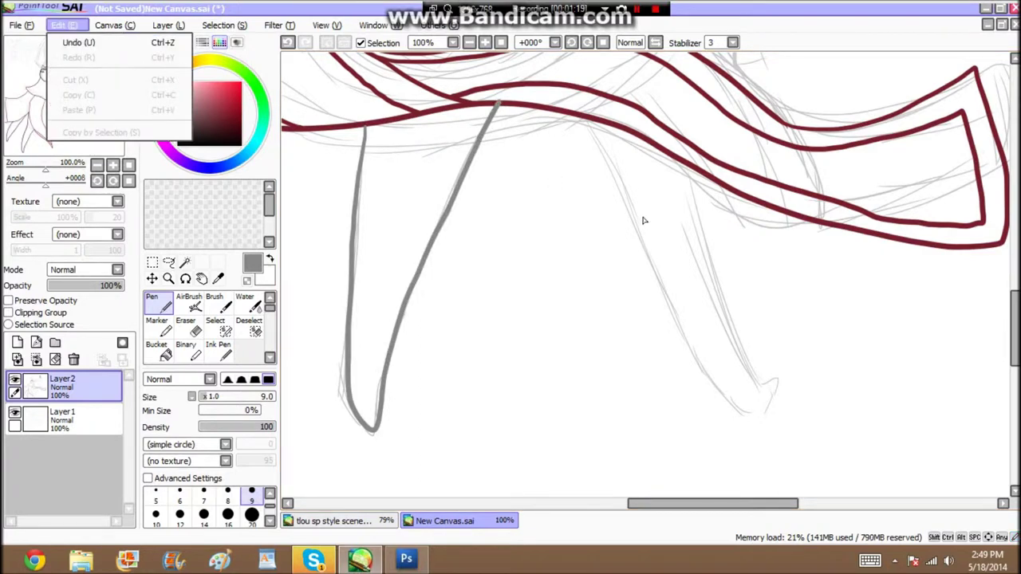
click(590, 129)
mouse_move(589, 120)
mouse_down()
mouse_move(656, 251)
mouse_move(700, 254)
mouse_move(663, 180)
mouse_up()
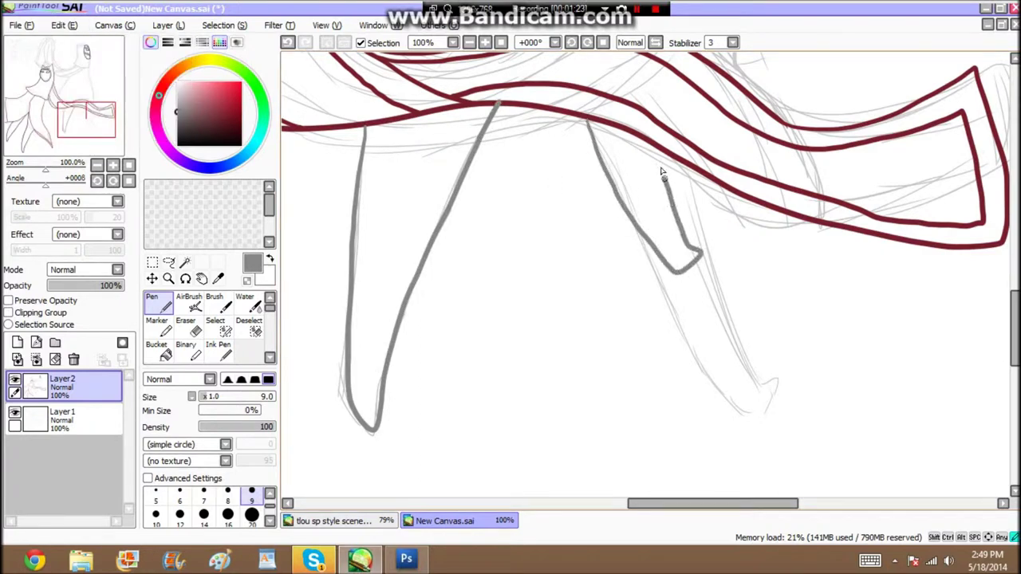
- Pick the dark red from the trailing cloth and restore its lower edge where the grey leg lines overlap it
click(218, 280)
click(286, 128)
click(191, 305)
click(160, 304)
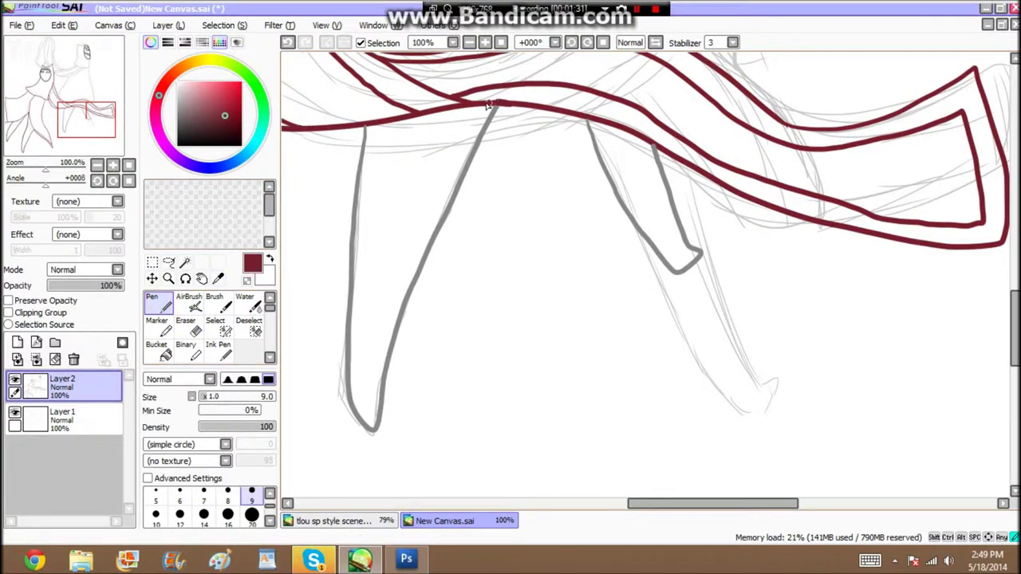
- Erase the overlapping outline at the upper left of the first figure's mask and redraw that mask edge in black
drag(80, 94, 54, 40)
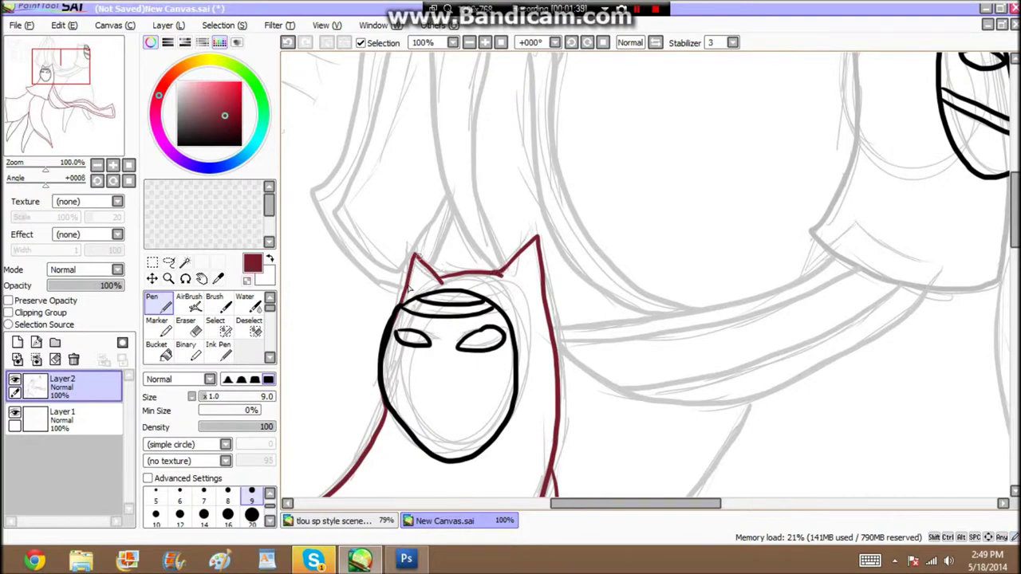
key(e)
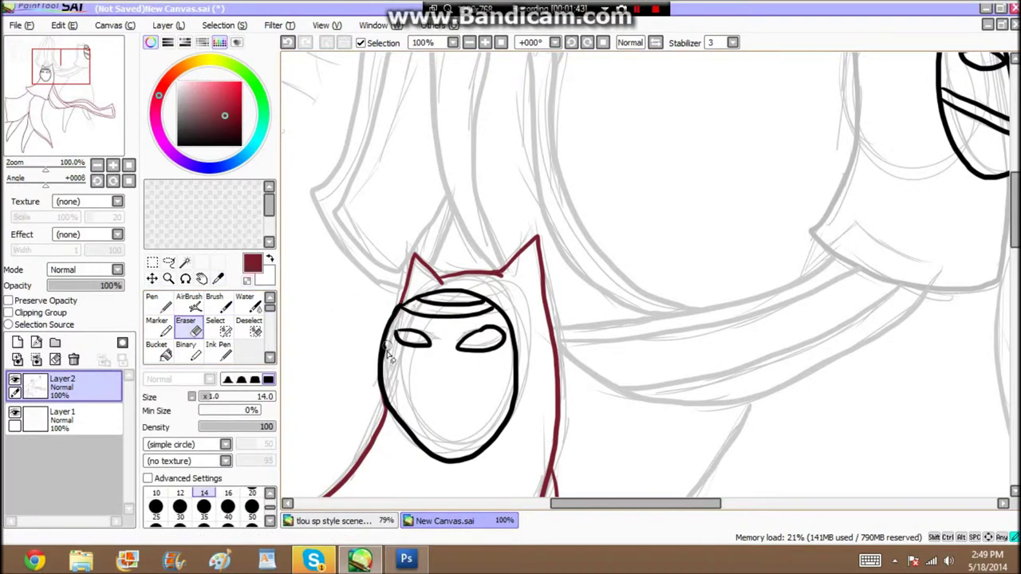
mouse_move(397, 319)
mouse_down()
mouse_move(399, 307)
mouse_move(393, 316)
mouse_up()
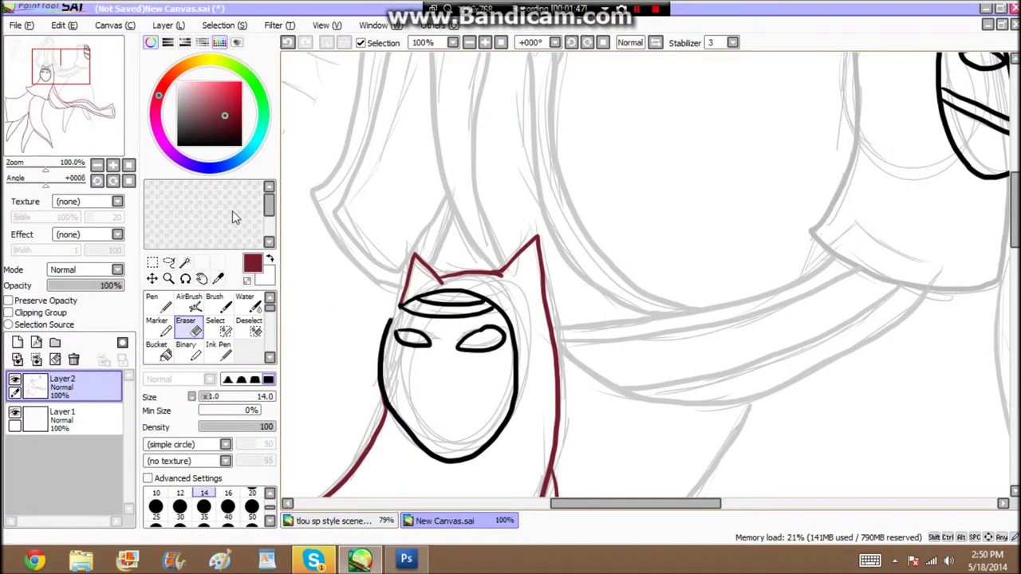
click(157, 303)
click(177, 146)
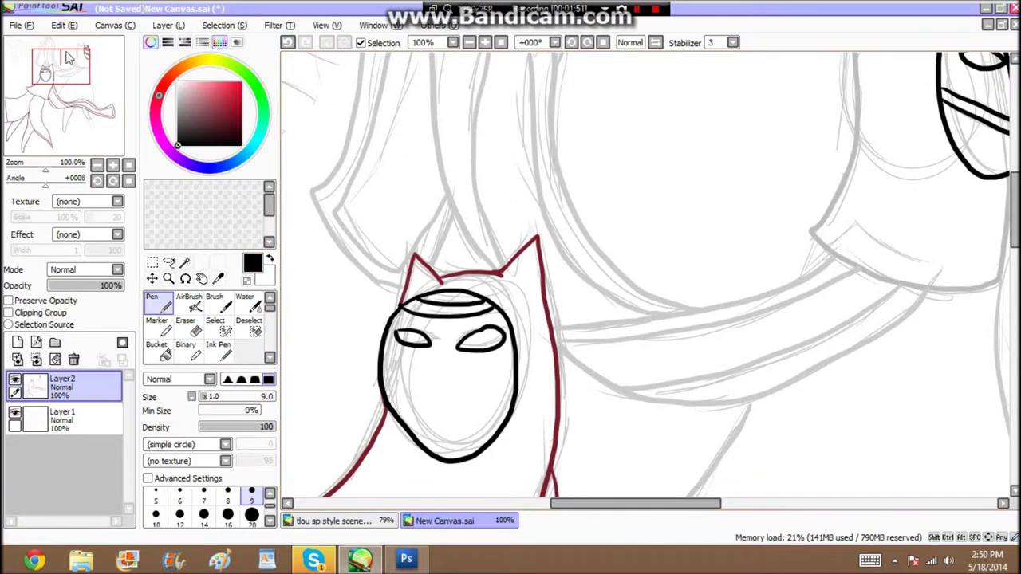
- Pick the light grey and ink a line along the second figure's cloak hem
drag(84, 70, 122, 64)
click(219, 279)
click(321, 316)
click(162, 304)
mouse_move(337, 311)
mouse_down()
mouse_move(425, 354)
mouse_move(497, 357)
mouse_up()
- Ink a double notched hem in light grey across the bottom of the second figure's robe
drag(97, 62, 79, 101)
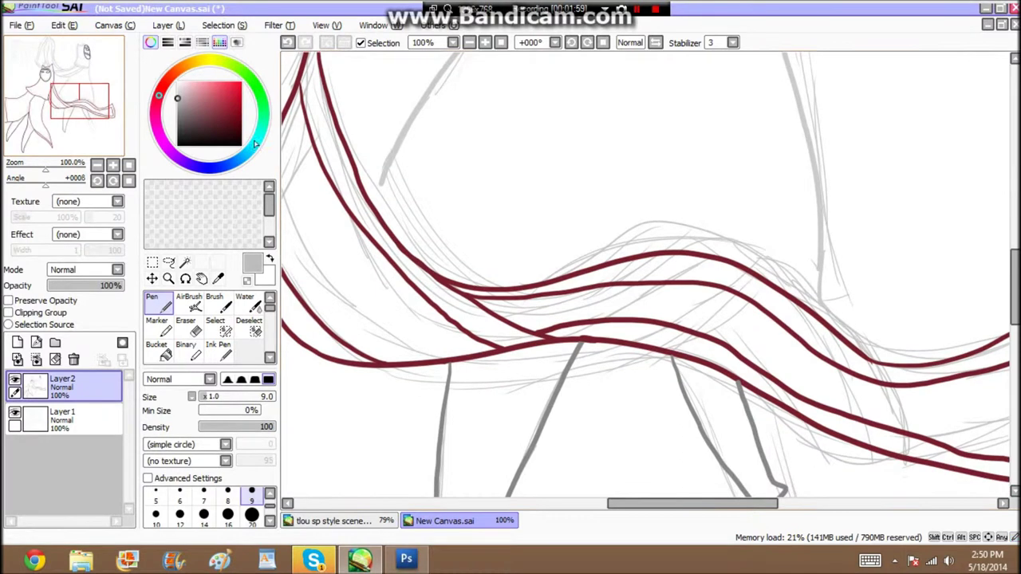
mouse_move(379, 199)
mouse_down()
mouse_move(580, 257)
mouse_move(674, 242)
mouse_move(811, 274)
mouse_up()
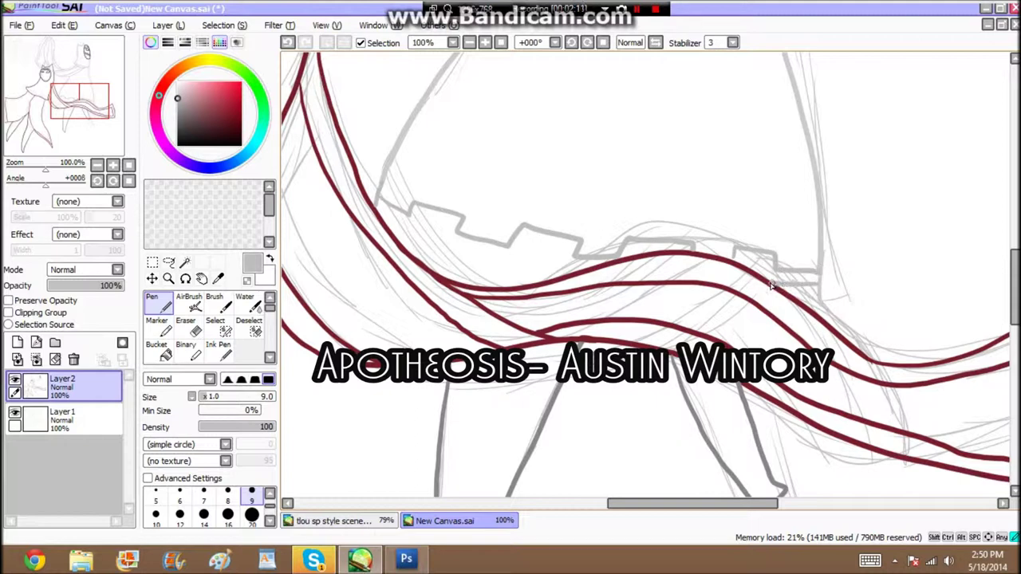
drag(592, 271, 390, 227)
- Pick dark red and re-ink the trailing cloth's upper edge over the overlapping grey robe hem
click(221, 282)
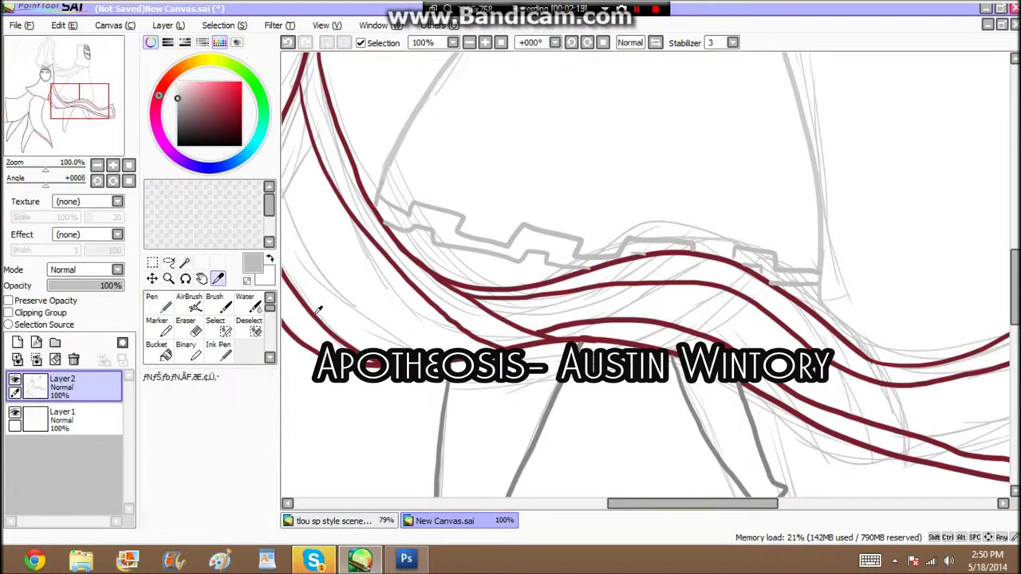
click(317, 314)
double_click(160, 303)
click(683, 312)
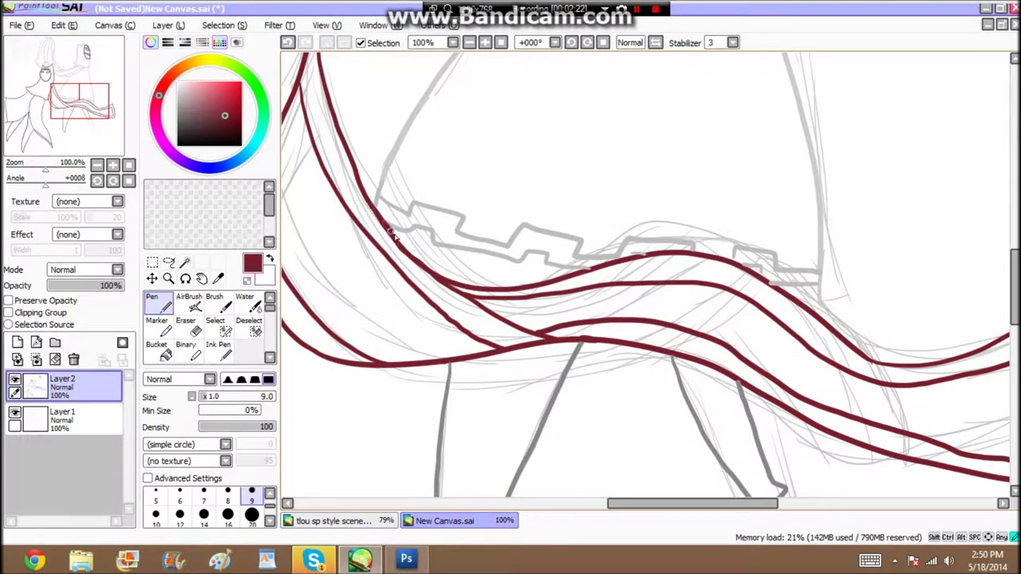
drag(445, 276, 553, 284)
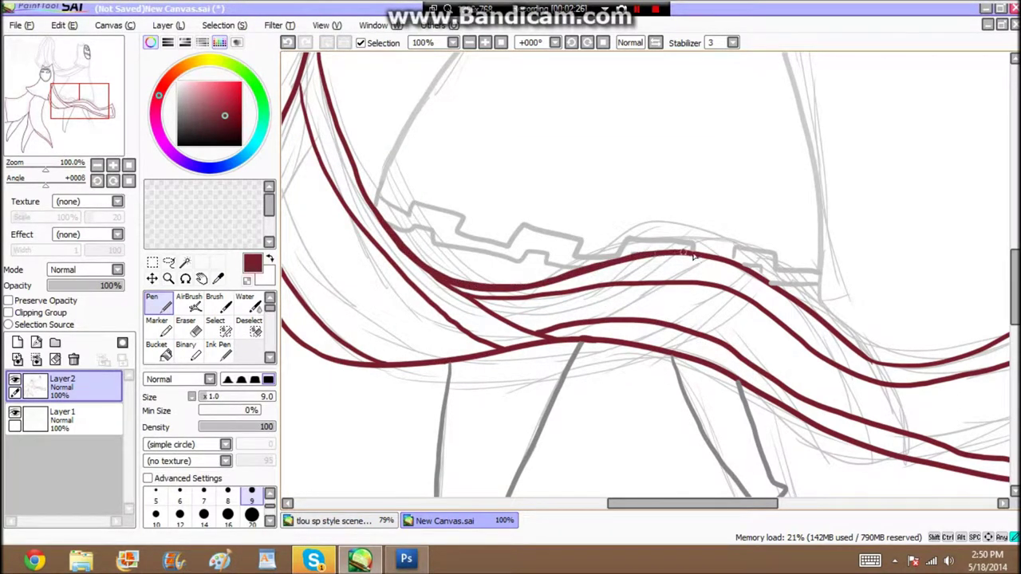
- Pick the robe's light grey and ink a double band above the notched hem and a vertical line down the robe
click(177, 104)
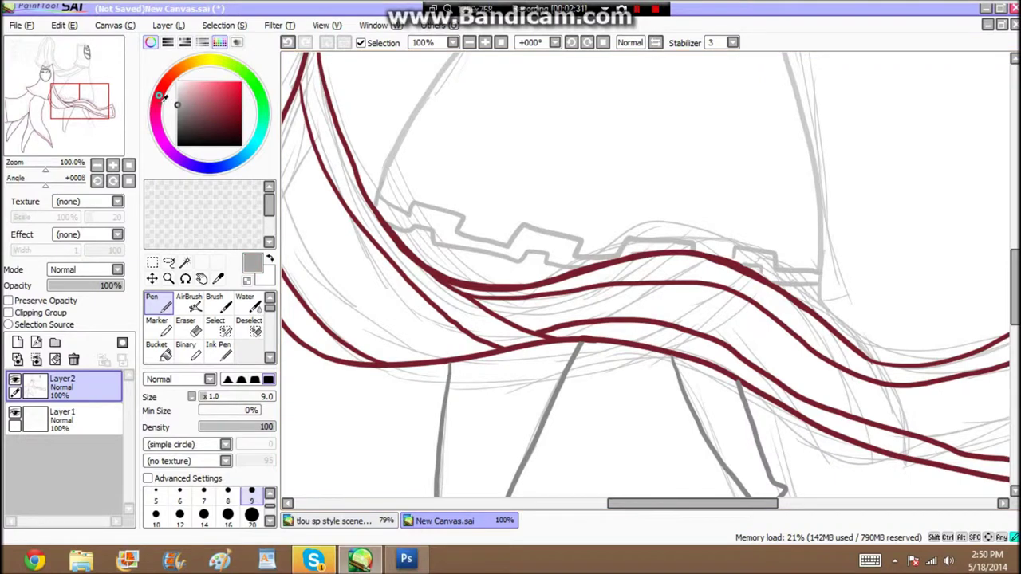
click(218, 279)
click(393, 153)
click(158, 303)
mouse_move(393, 164)
mouse_down()
mouse_move(465, 189)
mouse_move(821, 227)
mouse_move(422, 150)
mouse_up()
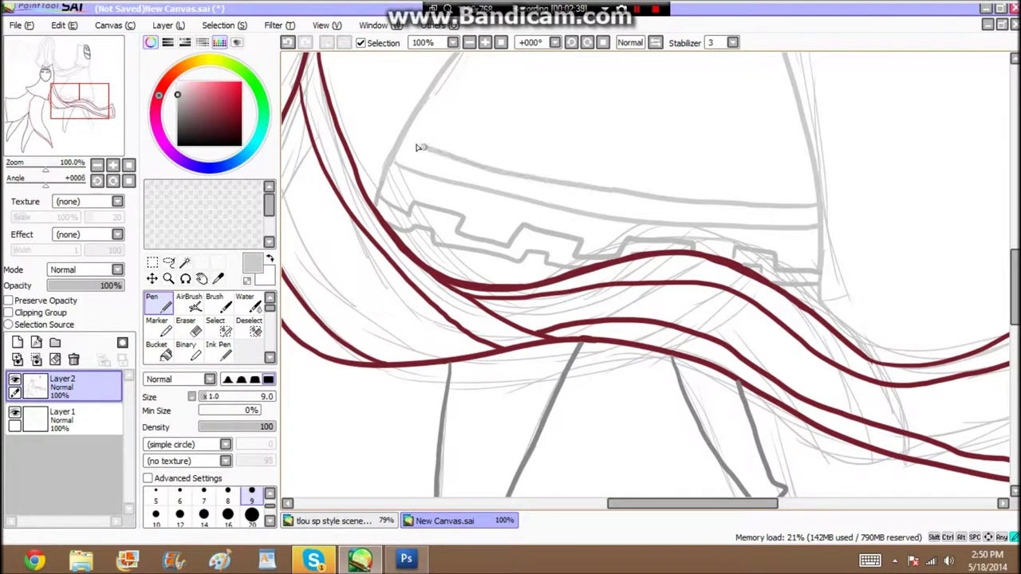
drag(443, 64, 445, 155)
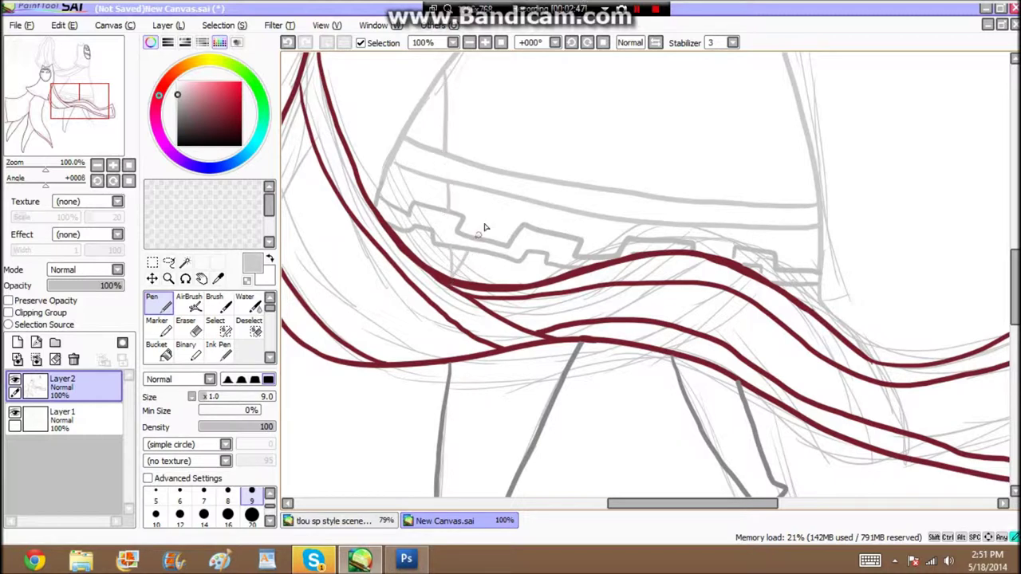
- Ink a row of pointed triangular folds in light grey rising from the double band across the second figure's robe
mouse_move(513, 176)
mouse_down()
mouse_move(579, 71)
mouse_move(582, 185)
mouse_up()
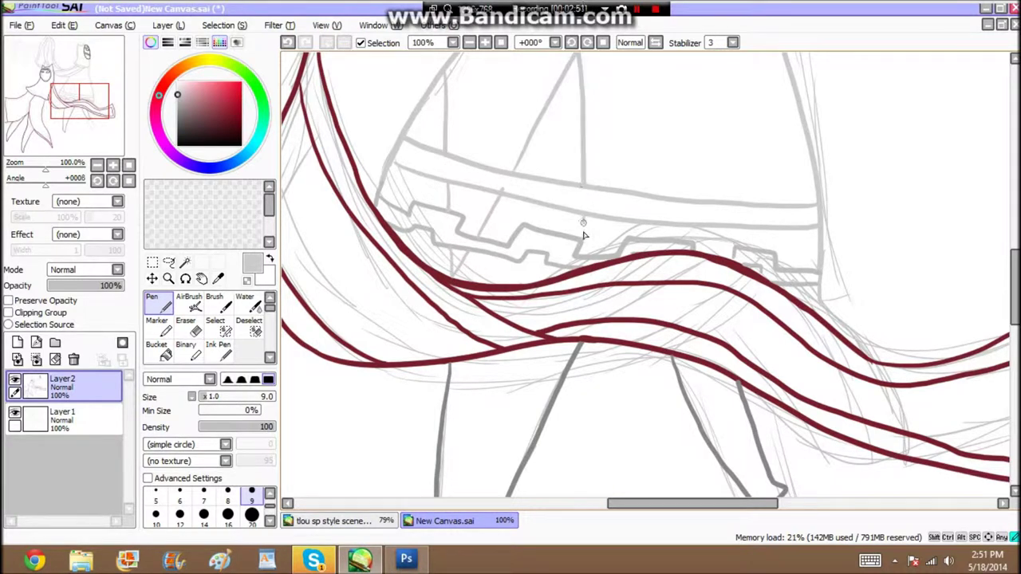
drag(634, 189, 705, 57)
drag(705, 58, 709, 170)
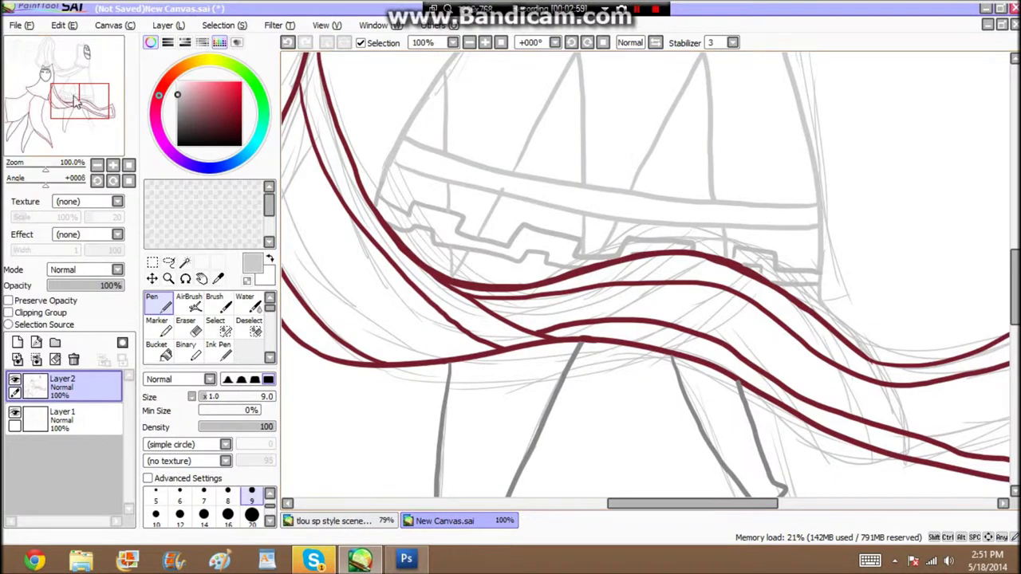
drag(76, 91, 93, 82)
drag(509, 320, 542, 187)
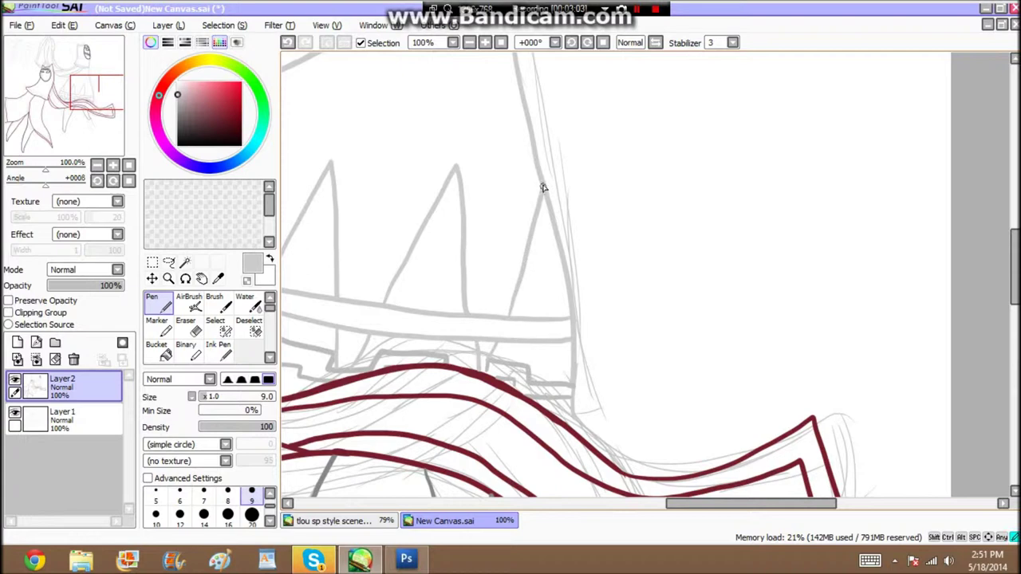
- Delete the rough sketch layer Layer1 and add a new layer beneath the line art on Layer2
alt+click(495, 370)
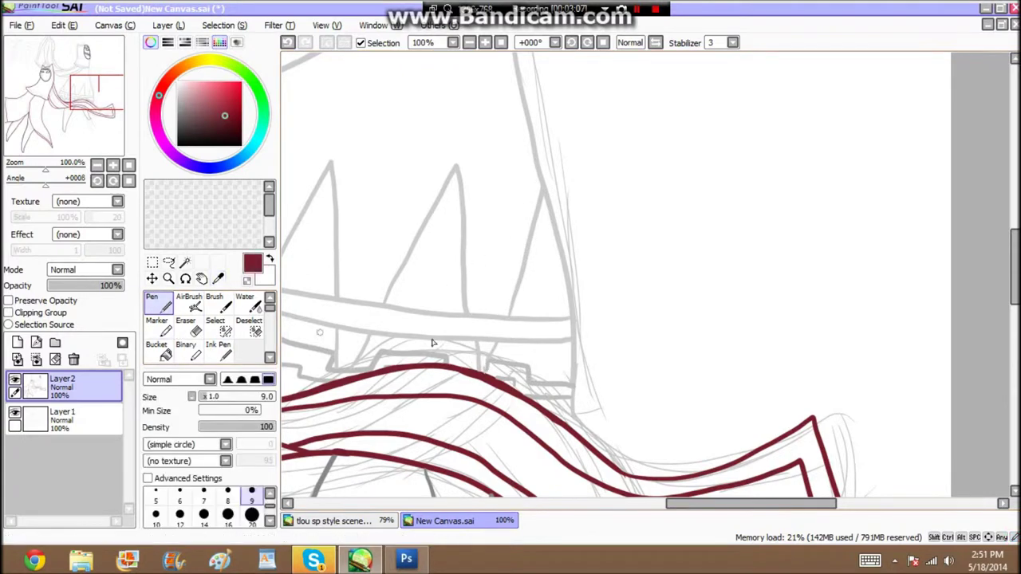
drag(106, 93, 89, 92)
key(e)
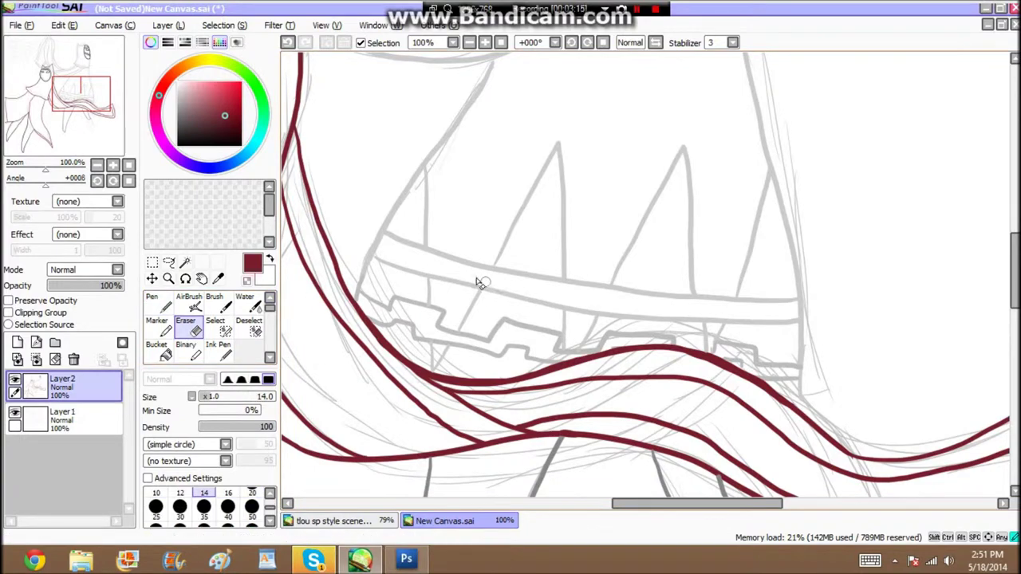
click(62, 416)
click(74, 360)
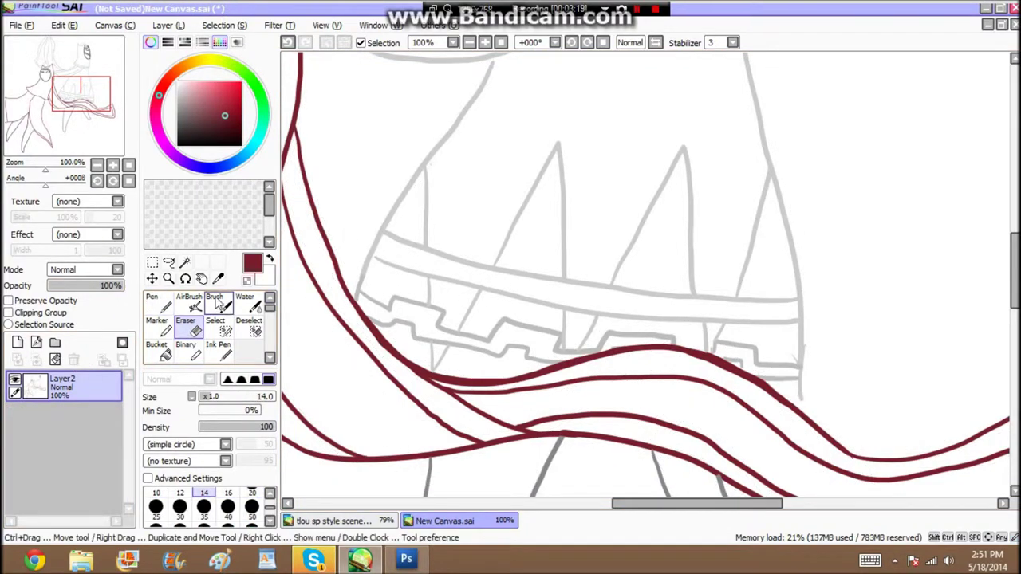
mouse_move(46, 170)
mouse_down()
mouse_move(31, 177)
mouse_move(47, 171)
mouse_up()
click(18, 343)
drag(60, 389, 64, 429)
- Fill the first figure's mask below the forehead band with dark grey on Layer3, using the Pen at size 20
drag(78, 101, 53, 84)
click(217, 278)
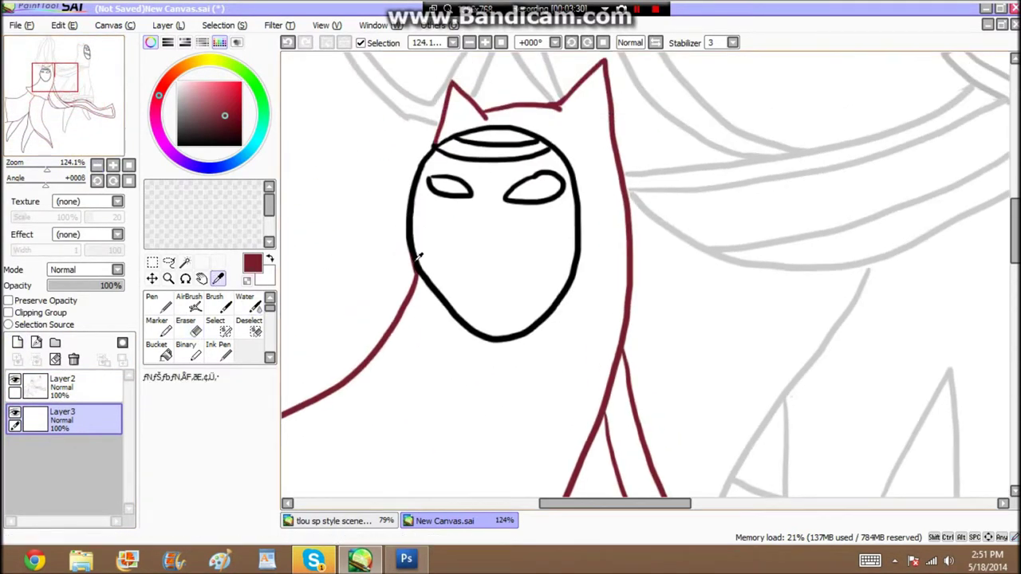
click(415, 258)
click(109, 378)
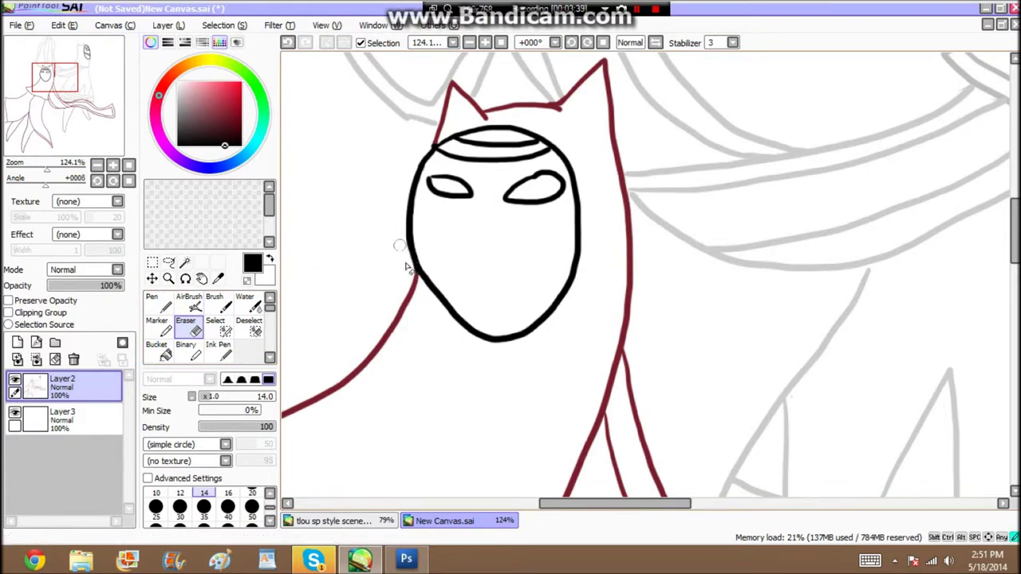
click(223, 276)
click(418, 272)
click(419, 268)
click(180, 130)
click(154, 301)
click(62, 419)
click(252, 514)
mouse_move(470, 322)
mouse_down()
mouse_move(431, 268)
mouse_move(421, 199)
mouse_up()
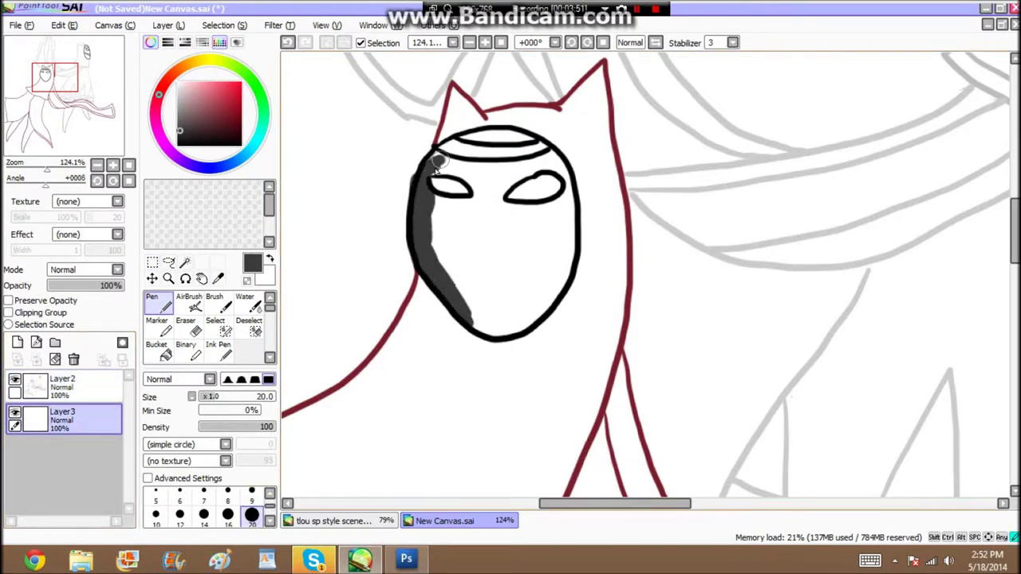
mouse_move(467, 175)
mouse_down()
mouse_move(497, 165)
mouse_move(550, 164)
mouse_move(550, 154)
mouse_move(573, 196)
mouse_move(563, 292)
mouse_move(479, 335)
mouse_move(469, 280)
mouse_move(499, 271)
mouse_move(459, 196)
mouse_move(534, 172)
mouse_move(530, 184)
mouse_move(566, 218)
mouse_move(507, 277)
mouse_move(503, 222)
mouse_up()
- Erase the dark grey spilling outside the first mask's outline and return to the Pen
key(e)
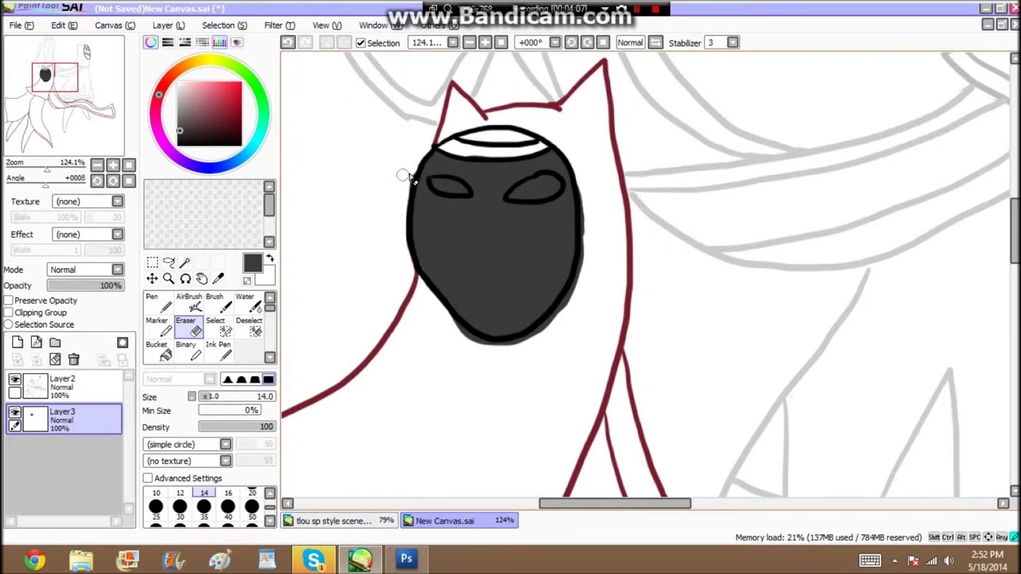
mouse_move(511, 349)
mouse_down()
mouse_move(570, 300)
mouse_move(588, 197)
mouse_up()
key(n)
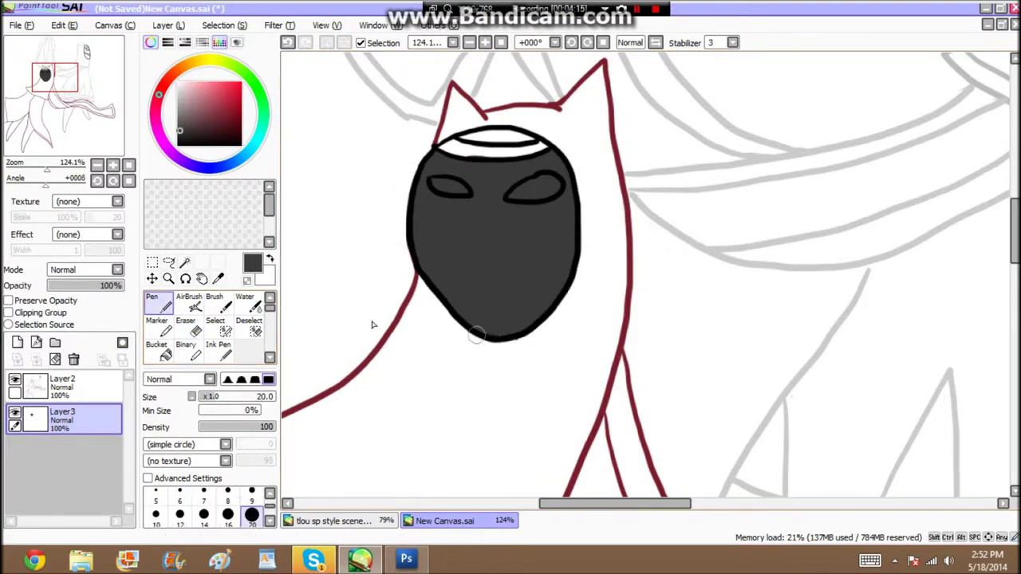
- Paint the first mask's eyes white and erase their black outlines from the line art on Layer2
key(x)
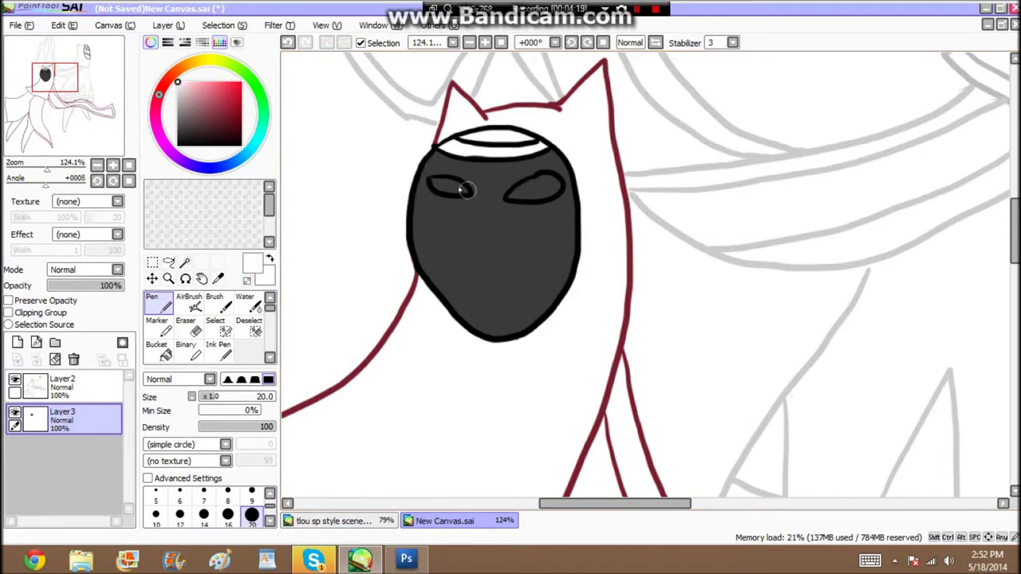
mouse_move(520, 188)
mouse_down()
mouse_move(546, 183)
mouse_move(525, 198)
mouse_up()
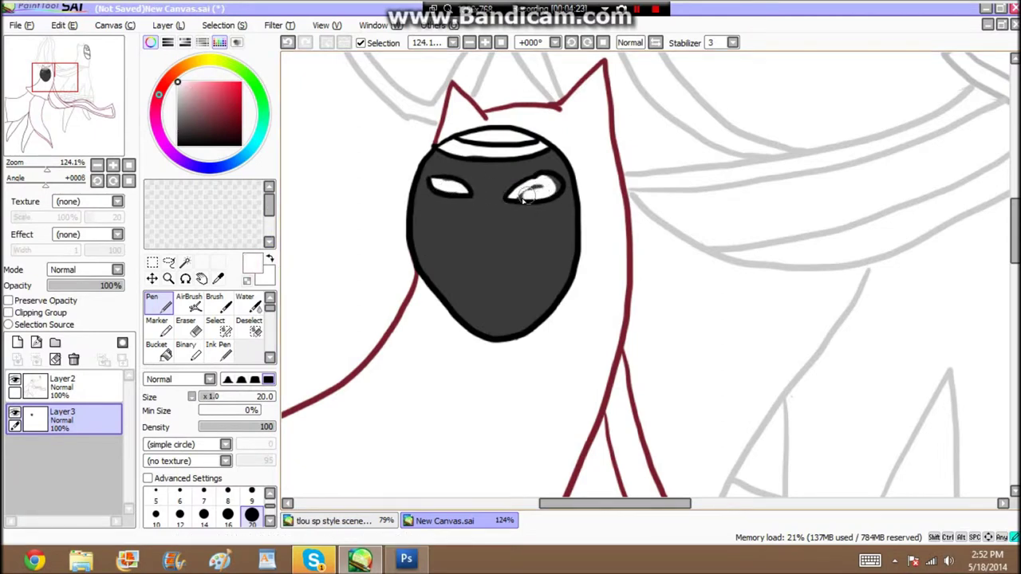
click(64, 387)
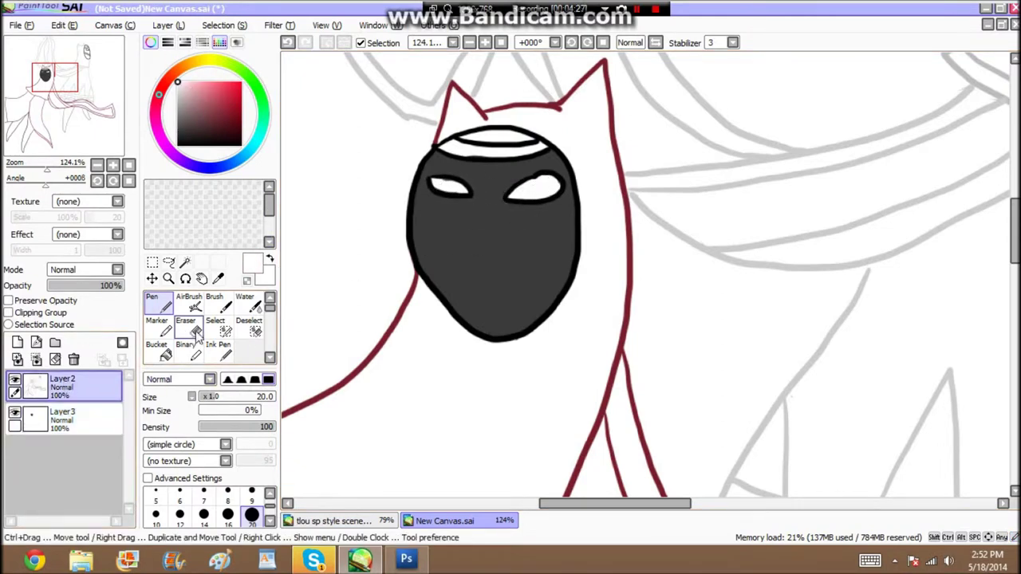
key(e)
drag(516, 191, 554, 186)
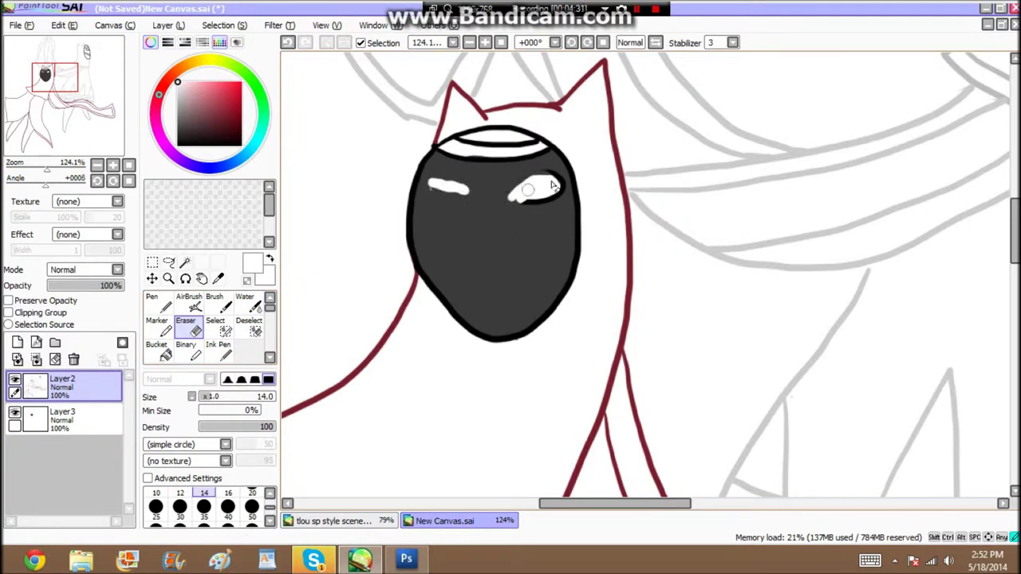
- Touch up the mask's white eyes with the Pen on Layer3, and switch to the Water brush
click(154, 301)
click(64, 419)
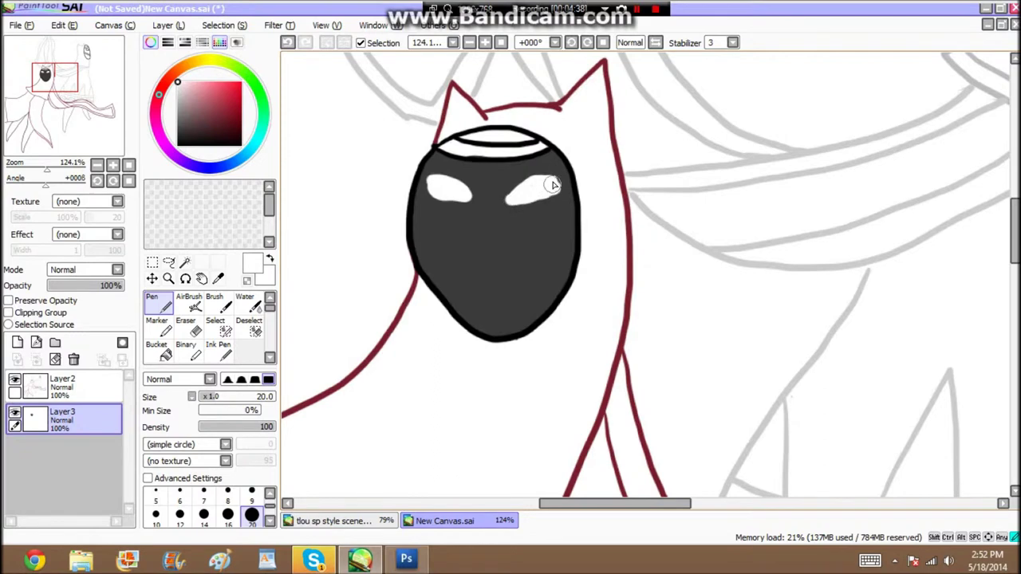
click(244, 303)
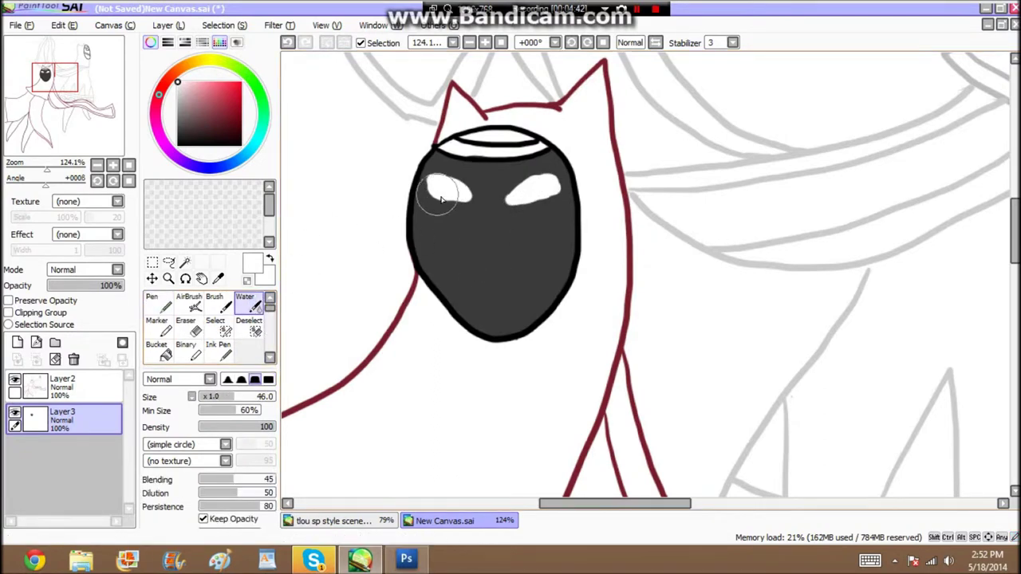
drag(445, 189, 462, 203)
click(63, 25)
click(77, 46)
- Soften the edges of both white eyes with the Water brush at size 17
click(217, 398)
drag(450, 206, 461, 201)
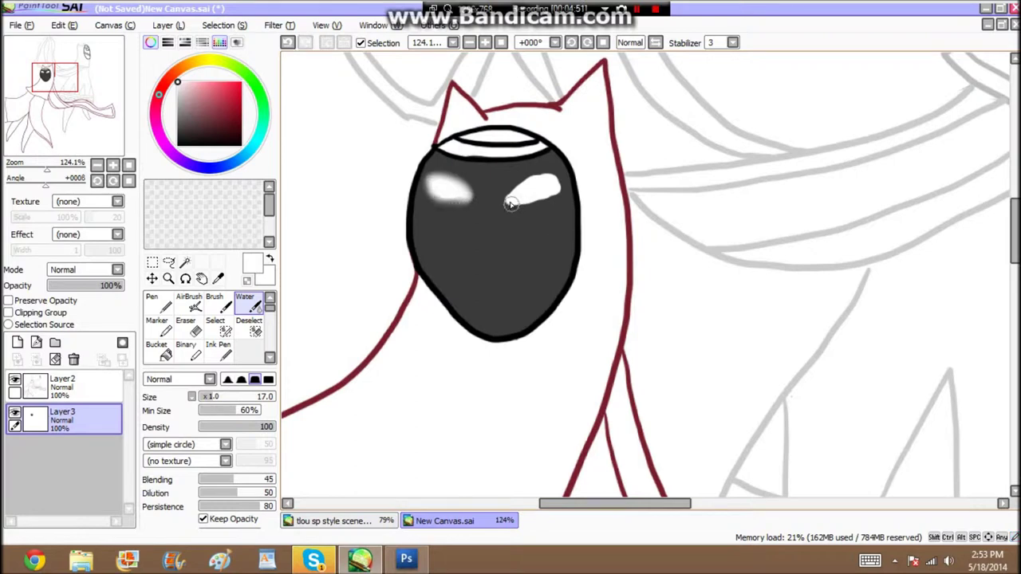
mouse_move(526, 182)
mouse_down()
mouse_move(552, 174)
mouse_move(550, 201)
mouse_up()
- Sample the first mask's dark grey and fill the second figure's mask with it, leaving the eye and the two stripes unpainted
drag(68, 91, 91, 59)
click(164, 307)
click(218, 279)
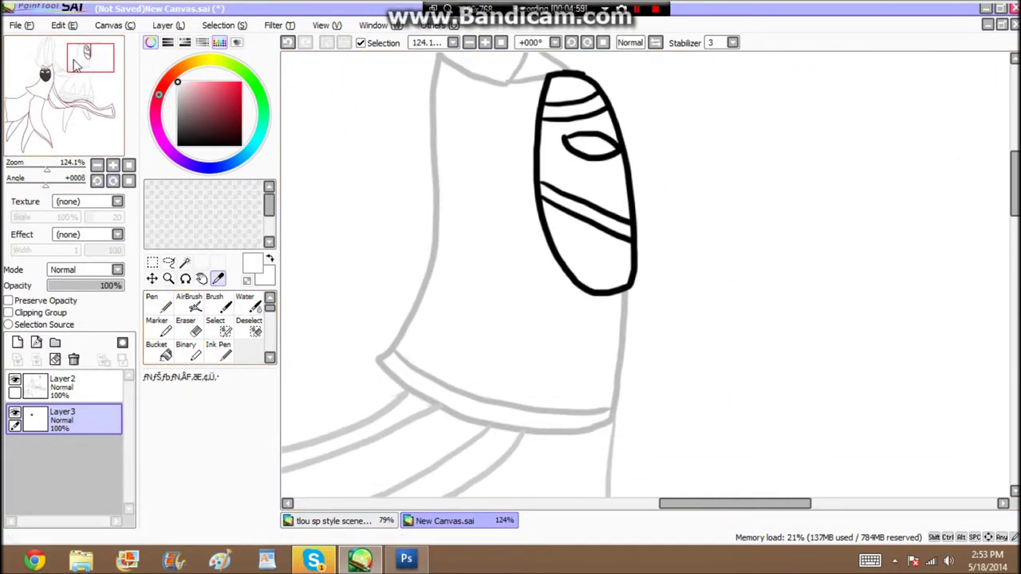
click(71, 82)
click(325, 194)
click(163, 305)
drag(89, 66, 97, 56)
mouse_move(467, 251)
mouse_down()
mouse_move(531, 273)
mouse_move(530, 303)
mouse_move(505, 293)
mouse_up()
mouse_move(451, 172)
mouse_down()
mouse_move(453, 199)
mouse_move(470, 149)
mouse_move(511, 151)
mouse_move(471, 113)
mouse_up()
mouse_move(472, 185)
mouse_down()
mouse_move(488, 218)
mouse_move(529, 233)
mouse_move(522, 185)
mouse_move(484, 192)
mouse_move(524, 219)
mouse_up()
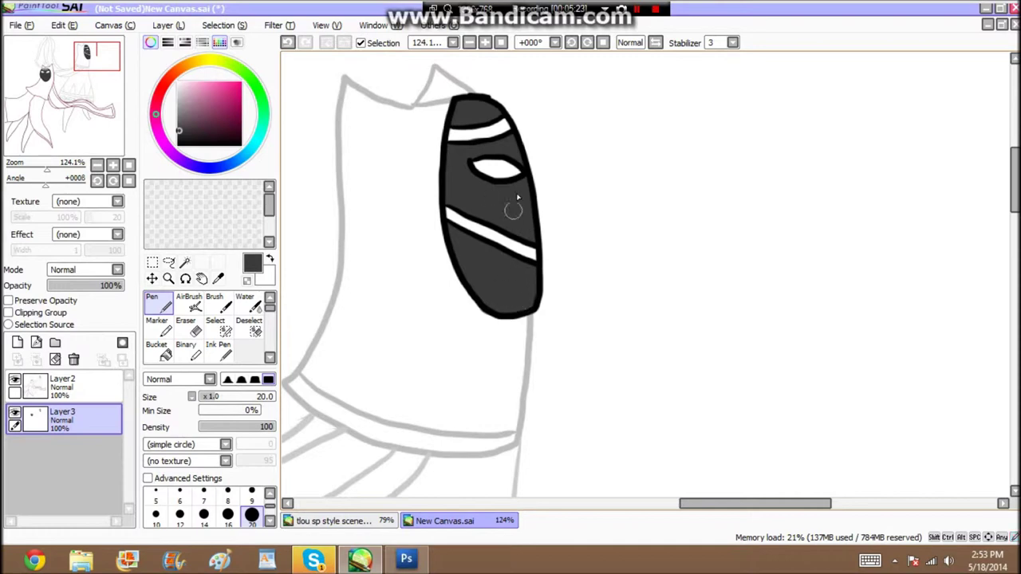
- Choose a dark yellow and fill the two stripes across the second figure's mask
click(205, 63)
click(227, 105)
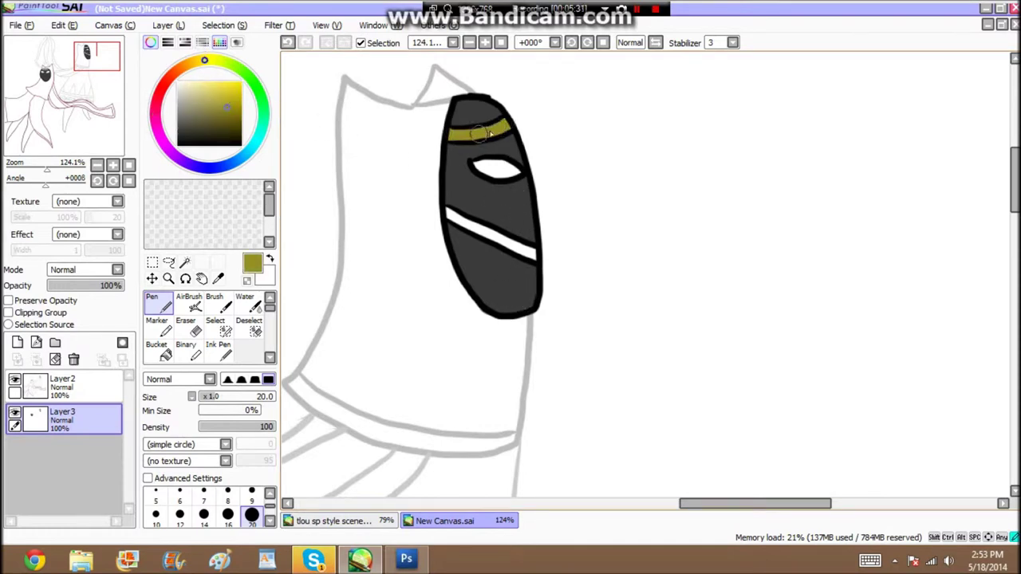
drag(458, 228, 526, 253)
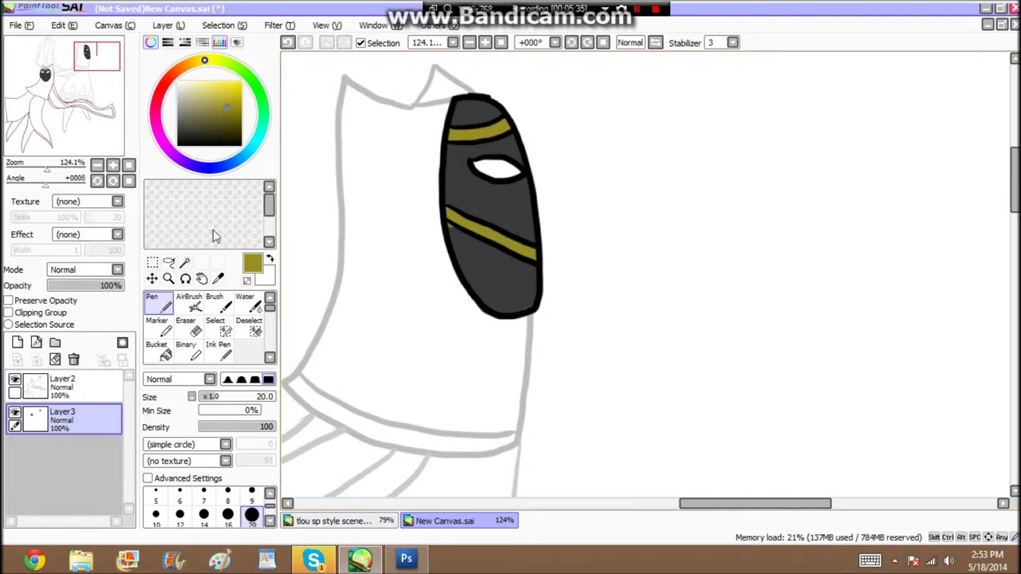
- Fill the first mask's forehead band with the stripes' dark yellow and the area above it with the mask's dark grey
alt+click(455, 200)
click(219, 279)
click(483, 132)
click(159, 304)
drag(97, 128, 56, 75)
drag(420, 194, 426, 197)
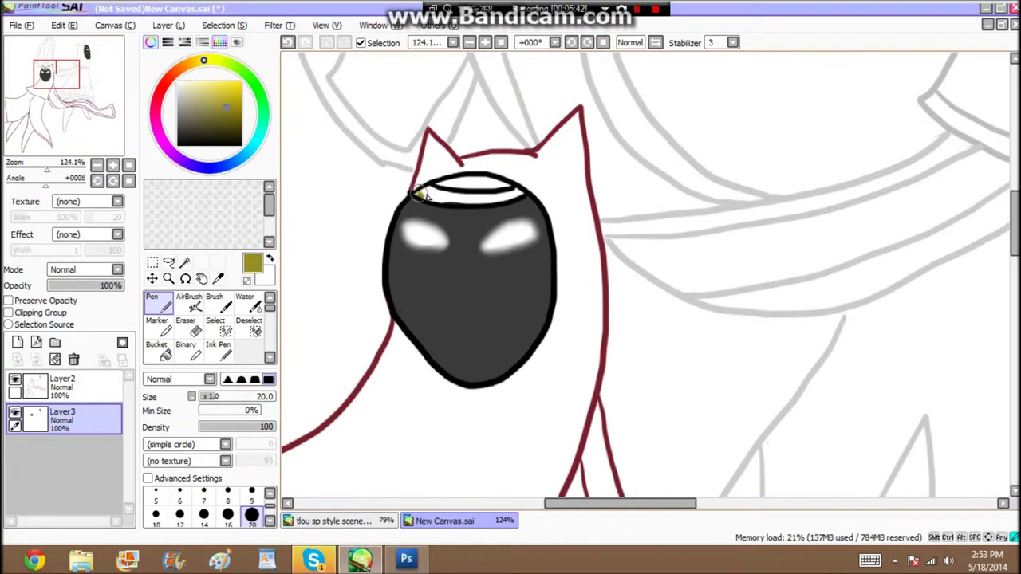
click(219, 279)
click(421, 276)
click(157, 306)
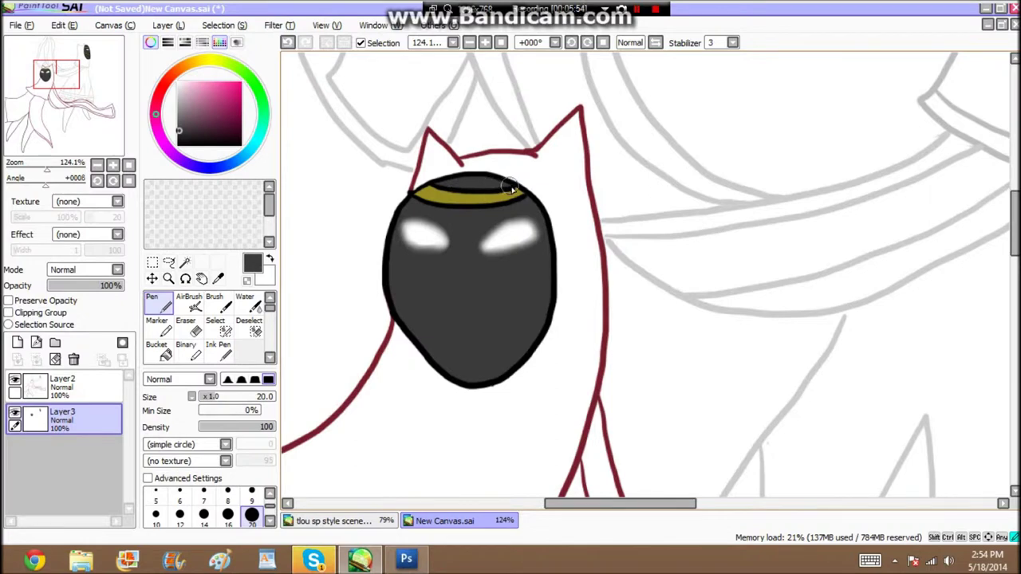
- Sample the hood outline's red, lighten it slightly, and fill the top and both pointed ears of the first figure's hood
click(219, 279)
click(462, 153)
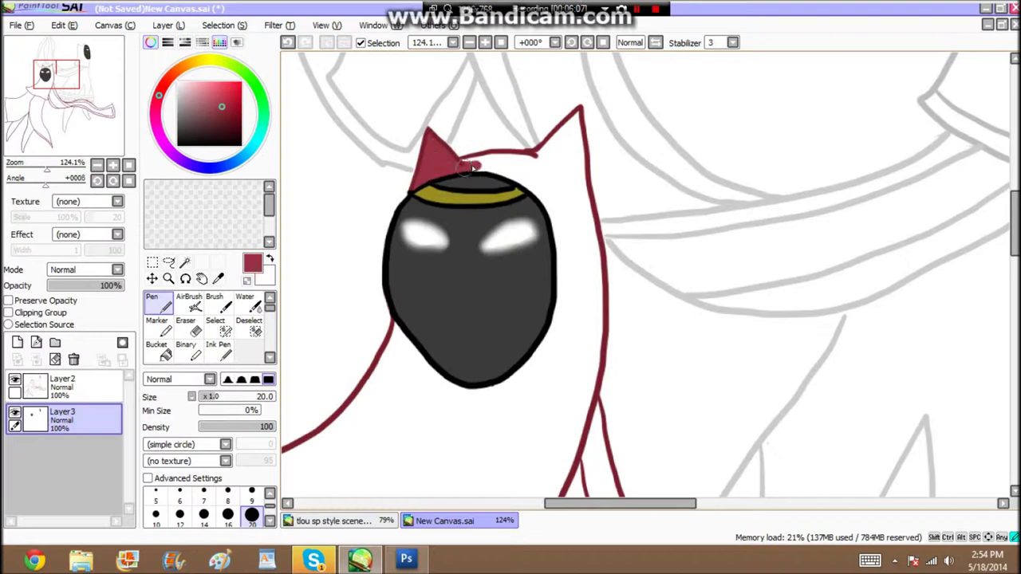
mouse_move(490, 162)
mouse_down()
mouse_move(537, 190)
mouse_move(524, 184)
mouse_up()
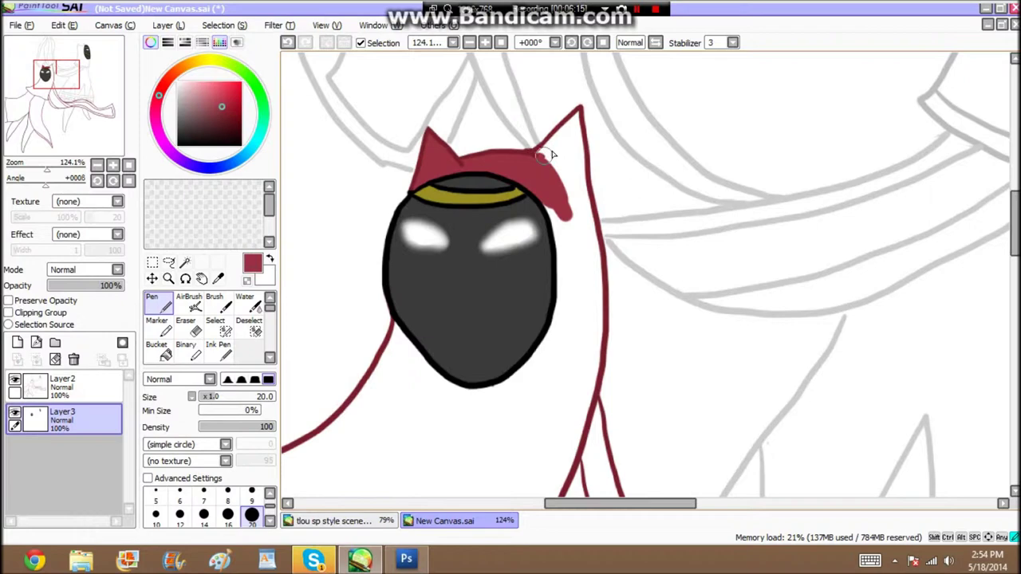
mouse_move(584, 165)
mouse_down()
mouse_move(589, 241)
mouse_move(573, 214)
mouse_move(572, 235)
mouse_move(561, 152)
mouse_up()
- Fill the side of the hood and the upper cloak around and below the mask with the same lighter red
mouse_move(562, 233)
mouse_down()
mouse_move(558, 355)
mouse_move(544, 345)
mouse_move(591, 321)
mouse_move(594, 375)
mouse_move(546, 486)
mouse_move(570, 375)
mouse_move(587, 363)
mouse_move(510, 424)
mouse_move(416, 545)
mouse_up()
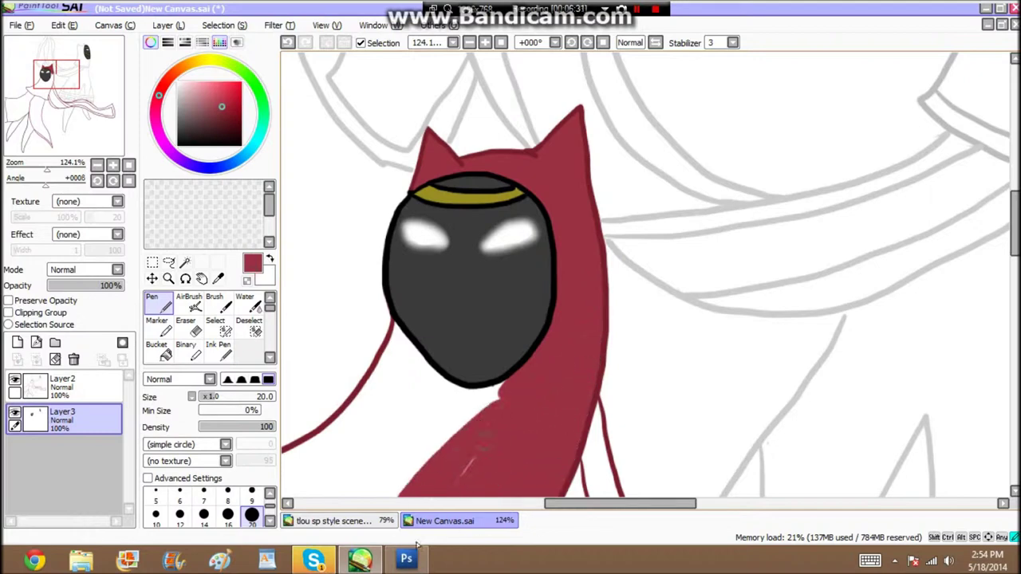
mouse_move(451, 460)
mouse_down()
mouse_move(367, 479)
mouse_move(311, 474)
mouse_move(291, 454)
mouse_move(358, 410)
mouse_up()
drag(311, 445, 381, 370)
mouse_move(393, 324)
mouse_down()
mouse_move(470, 395)
mouse_move(399, 459)
mouse_move(370, 420)
mouse_move(418, 426)
mouse_move(443, 393)
mouse_up()
- Fill the rest of the first figure's cloak down to its hem in the lighter red and erase the spill outside its outline
drag(66, 80, 55, 89)
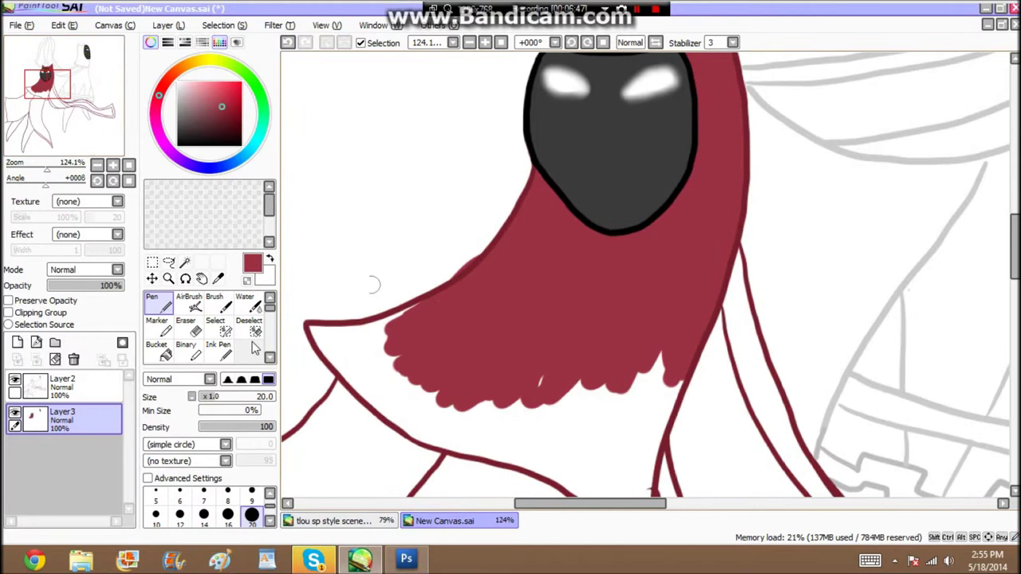
click(188, 326)
click(158, 303)
mouse_move(465, 443)
mouse_down()
mouse_move(388, 412)
mouse_move(319, 340)
mouse_move(414, 399)
mouse_move(366, 375)
mouse_move(392, 398)
mouse_move(407, 377)
mouse_move(352, 354)
mouse_move(434, 378)
mouse_move(324, 330)
mouse_up()
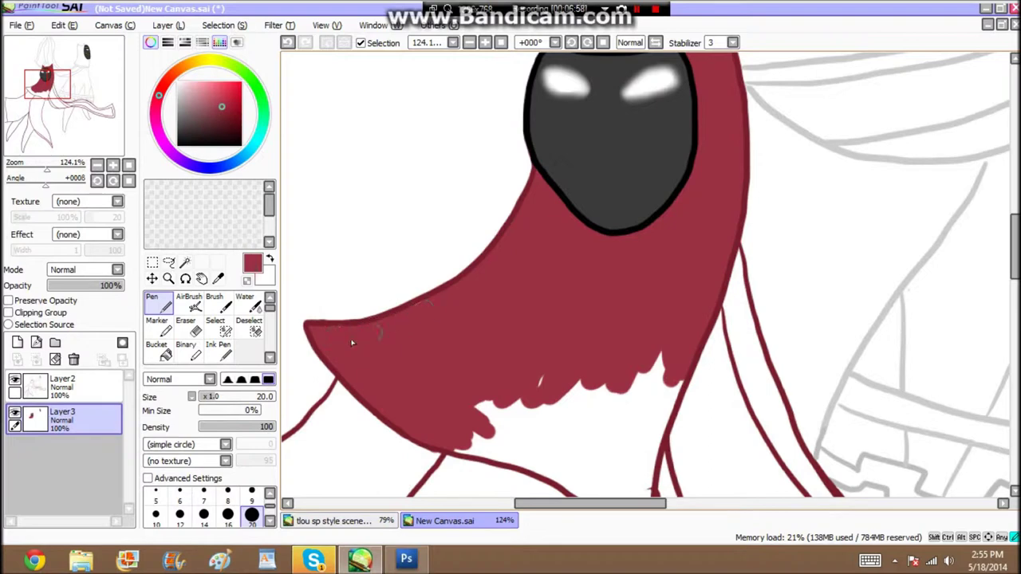
mouse_move(459, 334)
mouse_down()
mouse_move(487, 454)
mouse_move(591, 488)
mouse_move(518, 431)
mouse_move(568, 460)
mouse_move(638, 375)
mouse_move(673, 397)
mouse_up()
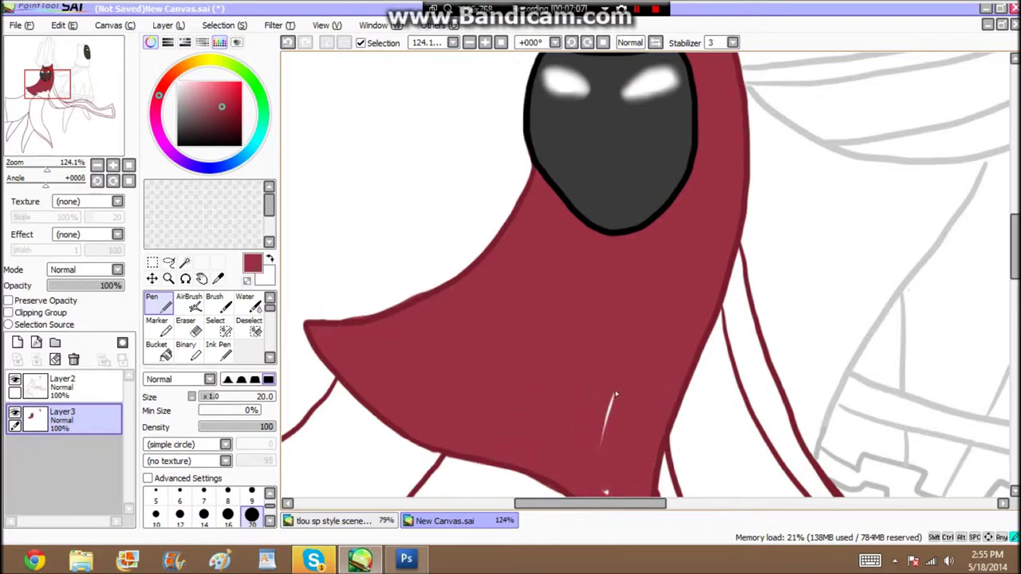
drag(64, 114, 70, 124)
key(e)
drag(550, 402, 536, 393)
- Sample the cloak outline's dark red for the Pen and make the line-art layer Layer2 active
click(218, 278)
click(352, 304)
click(159, 303)
click(86, 386)
mouse_move(47, 101)
mouse_down()
mouse_move(16, 120)
mouse_move(40, 92)
mouse_up()
mouse_move(351, 297)
mouse_down()
mouse_move(390, 334)
mouse_move(645, 463)
mouse_up()
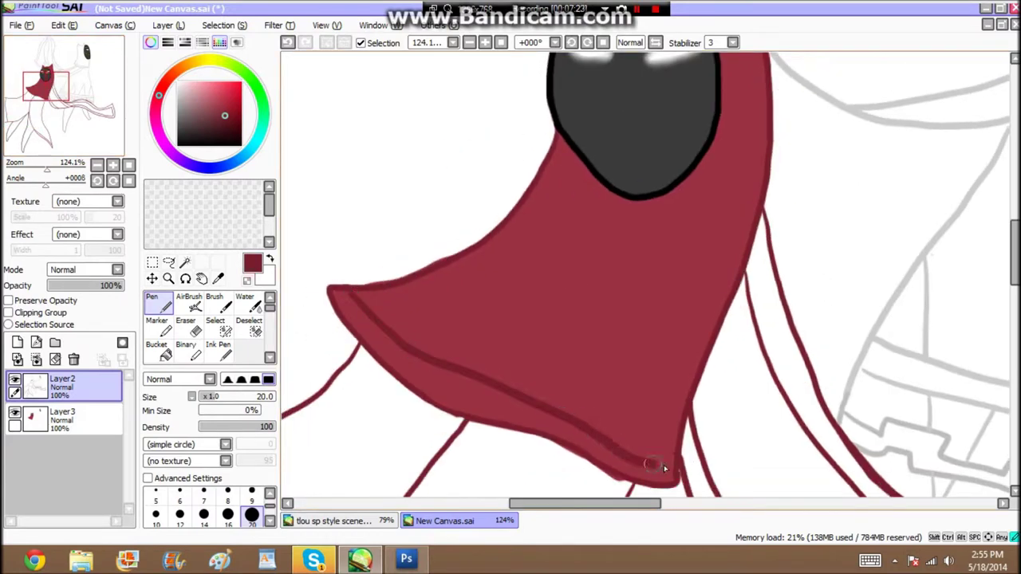
click(64, 25)
click(80, 39)
- Ink a dark red inner line close to the cloak's hem and clean up the fill along the cloak's outline on Layer3
mouse_move(392, 353)
mouse_down()
mouse_move(428, 382)
mouse_move(585, 429)
mouse_move(682, 481)
mouse_up()
click(75, 418)
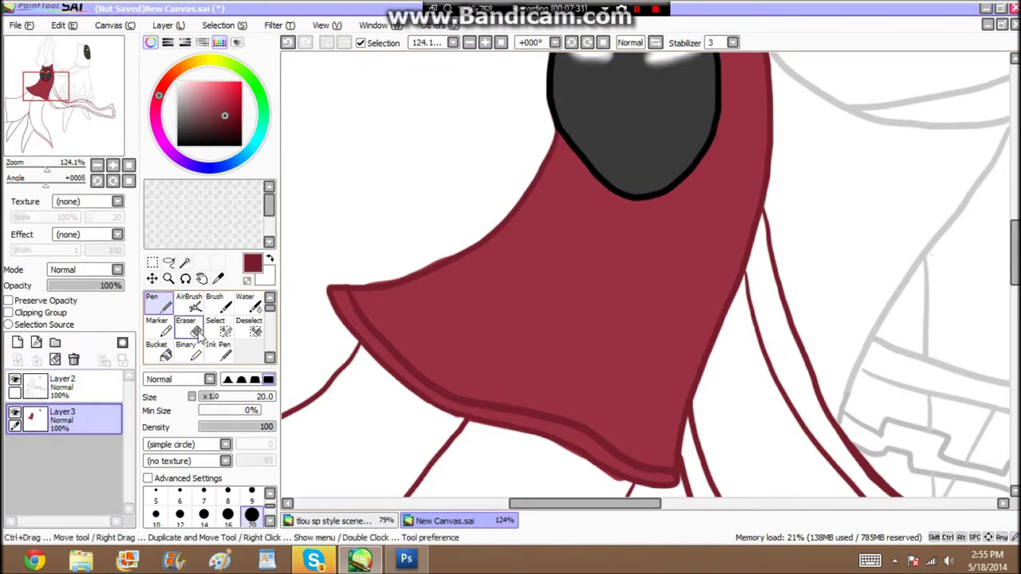
click(195, 332)
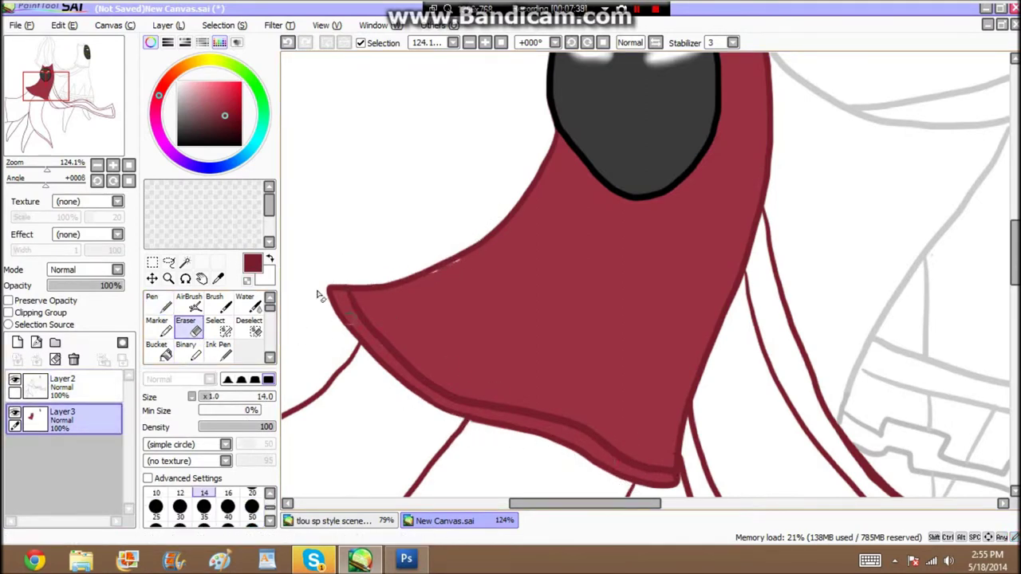
key(n)
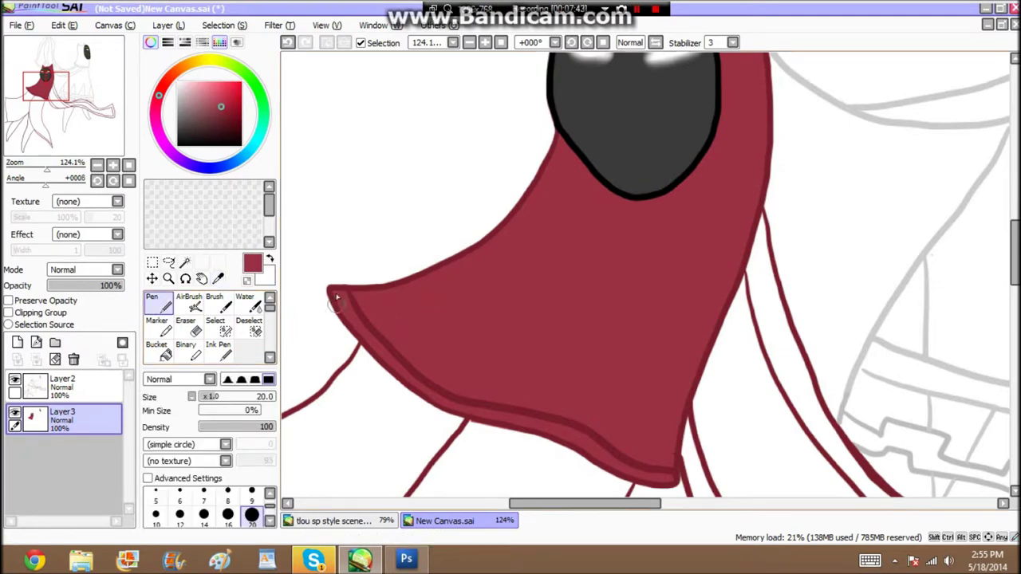
- Fill the upper stretch of the flowing scarf's central band with the lighter red, from under the cloak down to the fold
drag(96, 93, 72, 87)
mouse_move(404, 435)
mouse_down()
mouse_move(445, 514)
mouse_move(425, 491)
mouse_move(434, 405)
mouse_move(459, 498)
mouse_move(410, 408)
mouse_move(416, 313)
mouse_move(459, 436)
mouse_move(428, 275)
mouse_move(472, 415)
mouse_move(503, 467)
mouse_move(539, 487)
mouse_up()
drag(477, 374, 554, 495)
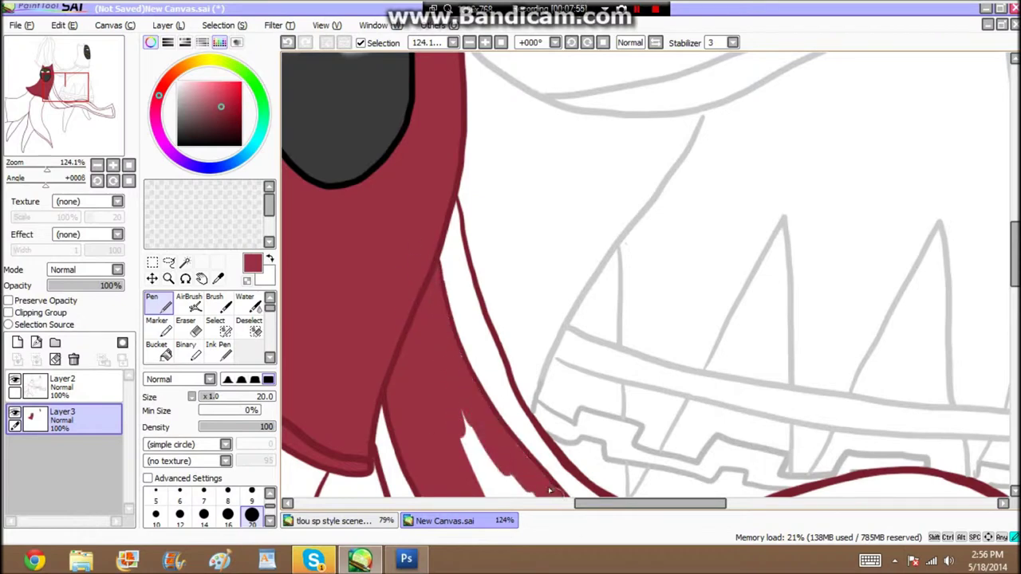
drag(467, 414, 496, 498)
drag(83, 100, 64, 102)
mouse_move(454, 275)
mouse_down()
mouse_move(477, 306)
mouse_move(569, 365)
mouse_move(682, 351)
mouse_move(598, 294)
mouse_up()
drag(662, 351, 574, 271)
drag(630, 359, 514, 272)
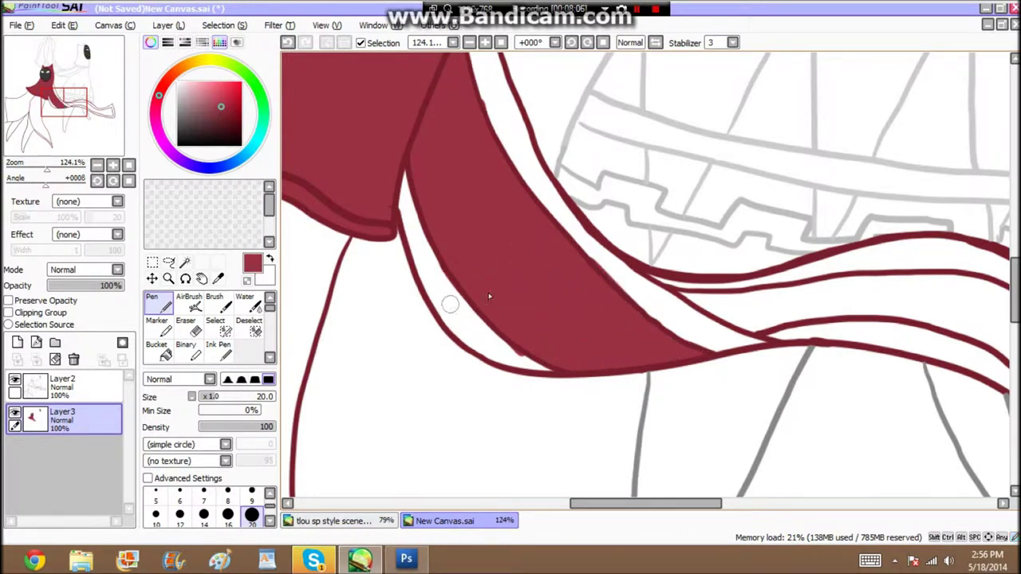
- Fill the rest of the scarf's central band with the lighter red, past the fold to its flared end
mouse_move(747, 327)
mouse_down()
mouse_move(684, 300)
mouse_move(821, 293)
mouse_move(797, 323)
mouse_move(858, 289)
mouse_move(988, 277)
mouse_move(1007, 342)
mouse_move(893, 308)
mouse_up()
drag(68, 114, 104, 124)
mouse_move(455, 232)
mouse_down()
mouse_move(540, 269)
mouse_move(488, 221)
mouse_move(594, 281)
mouse_move(641, 290)
mouse_move(633, 268)
mouse_move(797, 221)
mouse_up()
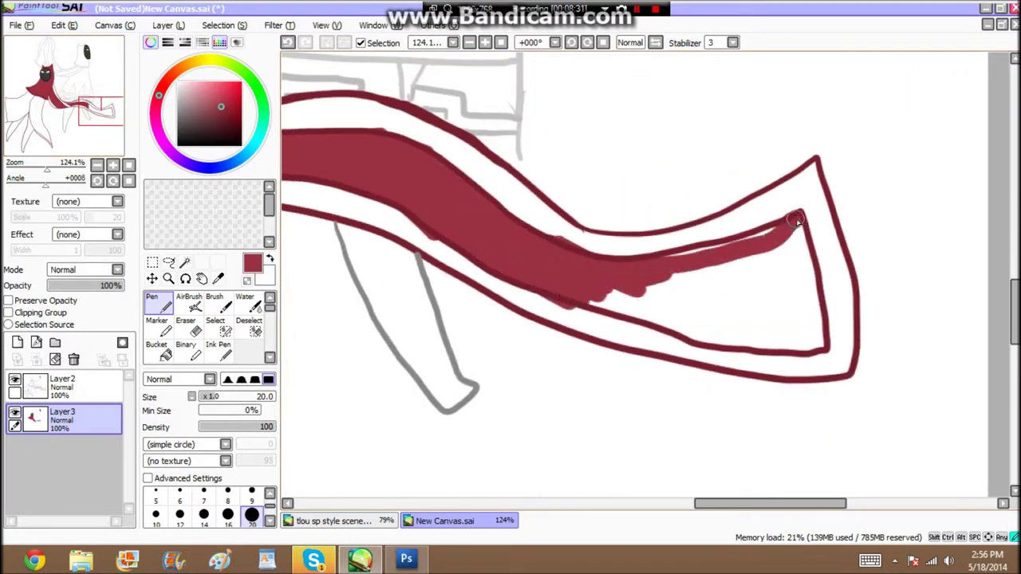
mouse_move(598, 293)
mouse_down()
mouse_move(702, 335)
mouse_move(734, 267)
mouse_move(757, 343)
mouse_move(796, 235)
mouse_move(811, 326)
mouse_up()
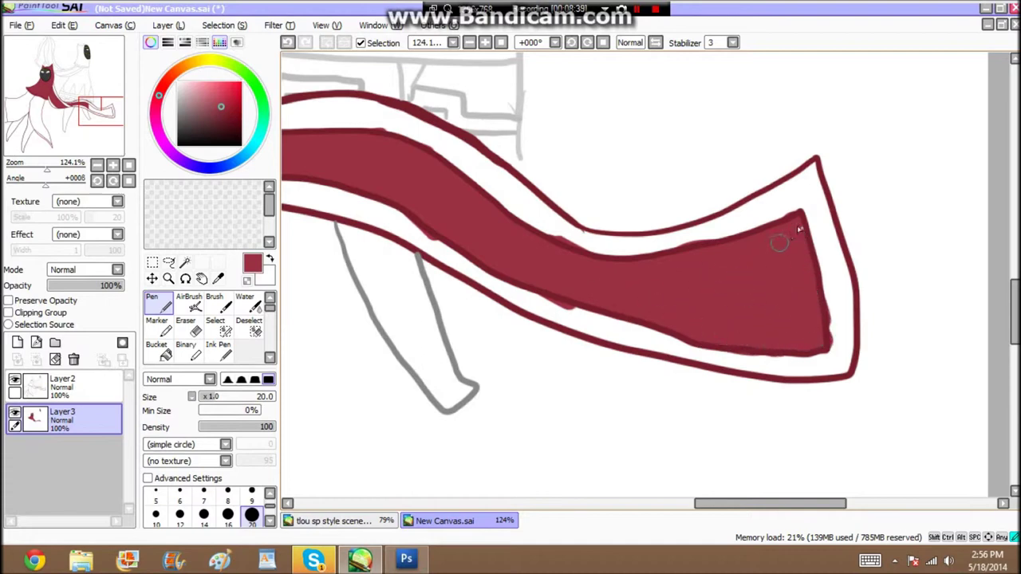
- Set the Pen size to 40 and fill the robe panels below the cloak's hem with the same lighter red
mouse_move(78, 85)
mouse_down()
mouse_move(70, 110)
mouse_move(36, 99)
mouse_up()
mouse_move(623, 223)
mouse_down()
mouse_move(507, 392)
mouse_move(584, 316)
mouse_up()
click(270, 520)
click(229, 499)
mouse_move(510, 426)
mouse_down()
mouse_move(534, 370)
mouse_move(497, 294)
mouse_move(536, 193)
mouse_move(506, 182)
mouse_move(534, 156)
mouse_up()
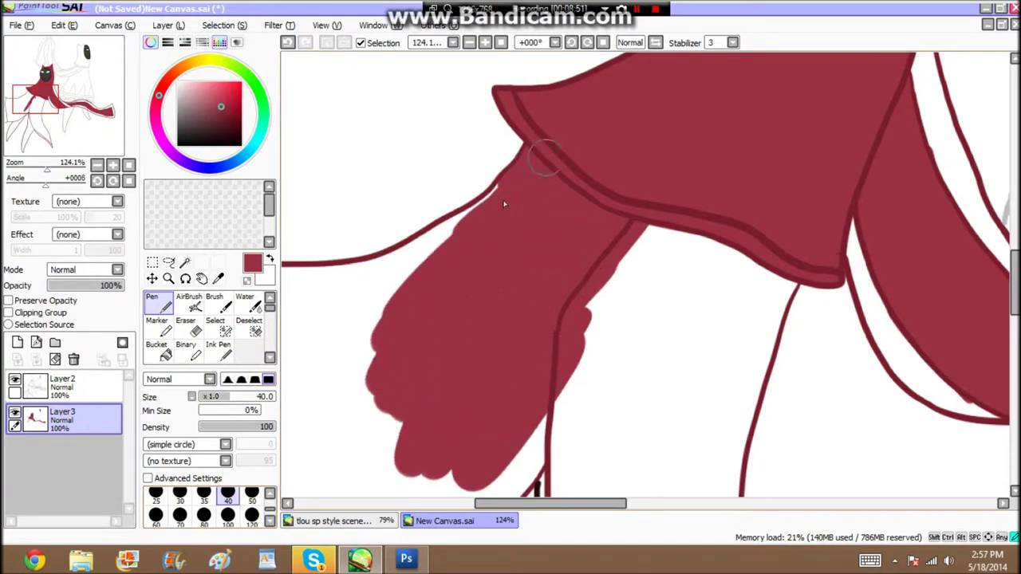
mouse_move(382, 275)
mouse_down()
mouse_move(334, 290)
mouse_move(319, 375)
mouse_move(308, 326)
mouse_move(343, 430)
mouse_move(369, 462)
mouse_move(479, 478)
mouse_move(552, 446)
mouse_move(586, 359)
mouse_move(656, 256)
mouse_move(730, 255)
mouse_move(775, 319)
mouse_move(729, 447)
mouse_move(702, 487)
mouse_move(581, 425)
mouse_up()
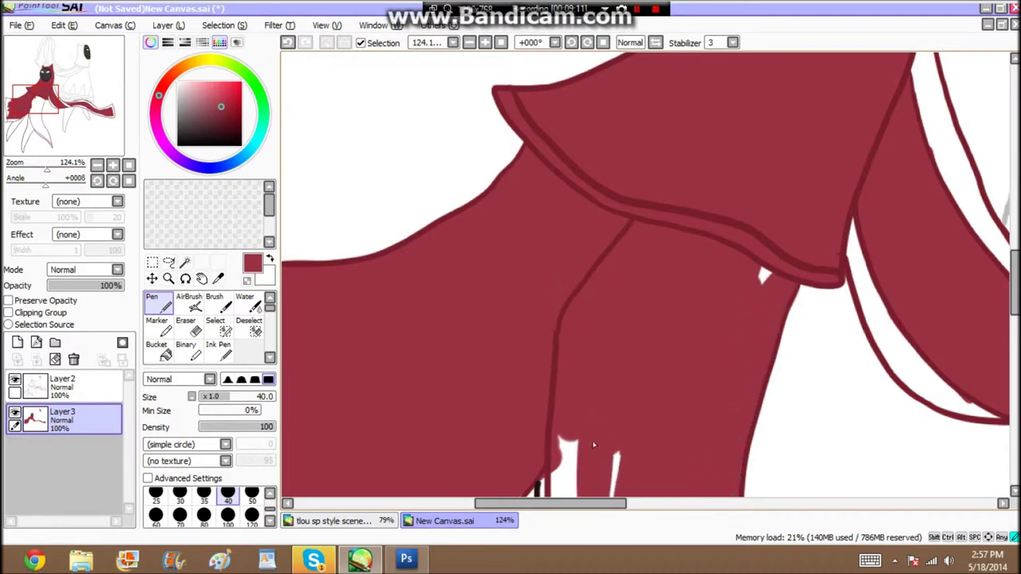
drag(399, 358, 739, 267)
mouse_move(585, 383)
mouse_down()
mouse_move(518, 200)
mouse_move(531, 192)
mouse_move(590, 214)
mouse_move(578, 317)
mouse_up()
- Fill the lower parts of the robe with the lighter red, including the front panel down to its pointed tip
drag(15, 104, 16, 114)
mouse_move(451, 384)
mouse_down()
mouse_move(488, 349)
mouse_move(558, 338)
mouse_move(711, 276)
mouse_move(654, 337)
mouse_move(597, 337)
mouse_up()
click(55, 131)
mouse_move(582, 159)
mouse_down()
mouse_move(611, 285)
mouse_move(547, 164)
mouse_move(582, 283)
mouse_up()
mouse_move(555, 192)
mouse_down()
mouse_move(661, 382)
mouse_move(597, 155)
mouse_move(695, 136)
mouse_move(707, 116)
mouse_move(729, 263)
mouse_move(777, 323)
mouse_move(815, 439)
mouse_move(820, 396)
mouse_move(713, 395)
mouse_move(708, 418)
mouse_move(675, 303)
mouse_move(441, 99)
mouse_up()
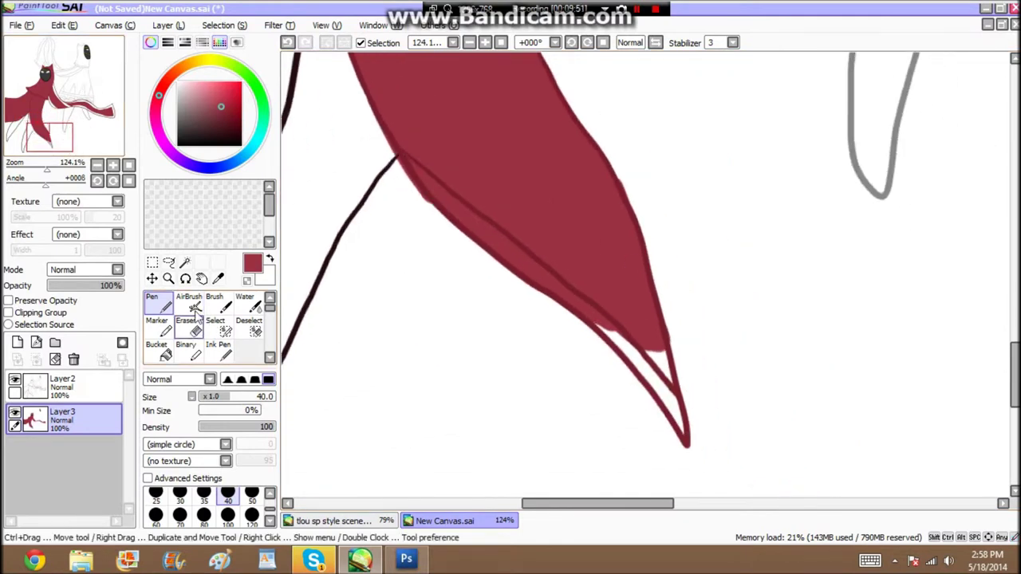
key(e)
key(n)
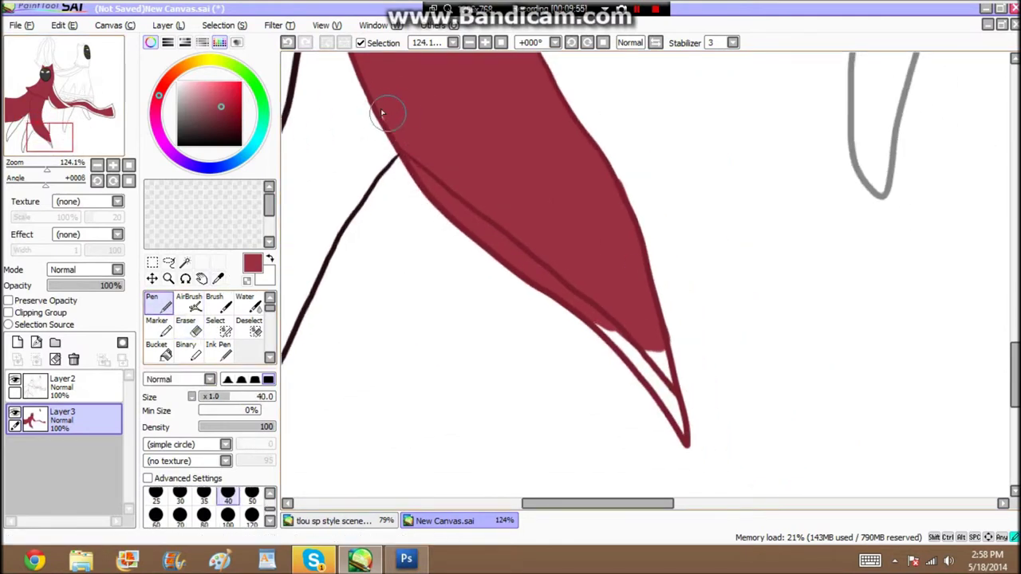
mouse_move(665, 346)
mouse_down()
mouse_move(674, 387)
mouse_move(655, 361)
mouse_up()
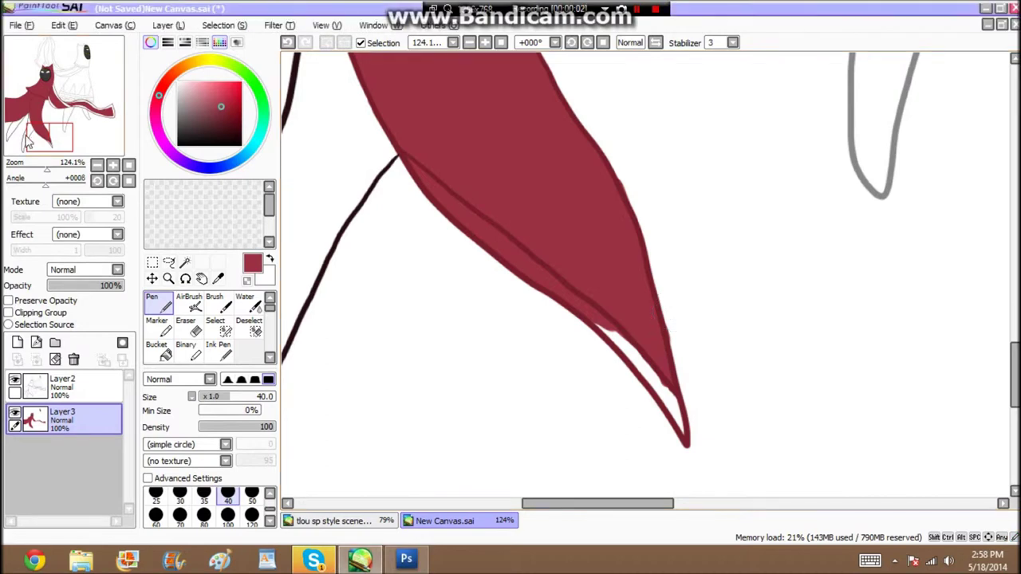
- Choose a darker shade of red and fill the figure's two legs below the robe
drag(672, 310, 873, 441)
click(222, 124)
mouse_move(459, 415)
mouse_down()
mouse_move(452, 443)
mouse_move(486, 417)
mouse_move(514, 367)
mouse_move(428, 433)
mouse_move(437, 413)
mouse_move(526, 348)
mouse_move(566, 285)
mouse_move(590, 279)
mouse_up()
mouse_move(591, 281)
mouse_down()
mouse_move(562, 234)
mouse_move(550, 229)
mouse_move(535, 255)
mouse_move(509, 211)
mouse_move(491, 264)
mouse_move(520, 159)
mouse_move(516, 127)
mouse_move(550, 218)
mouse_move(516, 128)
mouse_move(508, 185)
mouse_move(459, 276)
mouse_up()
mouse_move(459, 364)
mouse_down()
mouse_move(348, 377)
mouse_move(312, 422)
mouse_move(326, 407)
mouse_move(291, 419)
mouse_move(343, 375)
mouse_up()
drag(92, 120, 27, 128)
mouse_move(470, 267)
mouse_down()
mouse_move(346, 468)
mouse_move(433, 196)
mouse_move(479, 169)
mouse_up()
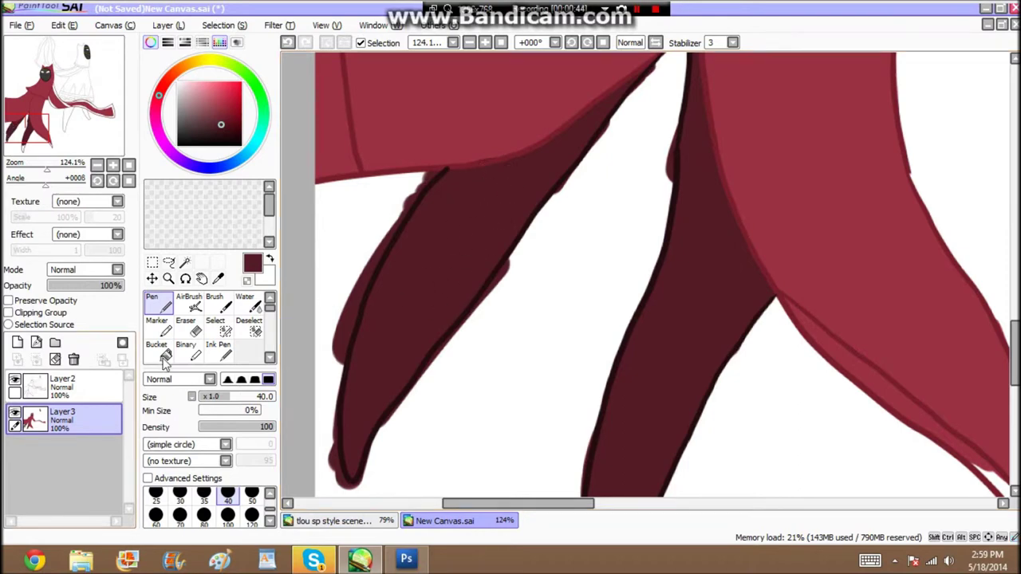
- Erase the dark red spill outside the outlines of both legs with the size 14 Eraser
key(e)
mouse_move(343, 359)
mouse_down()
mouse_move(351, 298)
mouse_move(427, 188)
mouse_up()
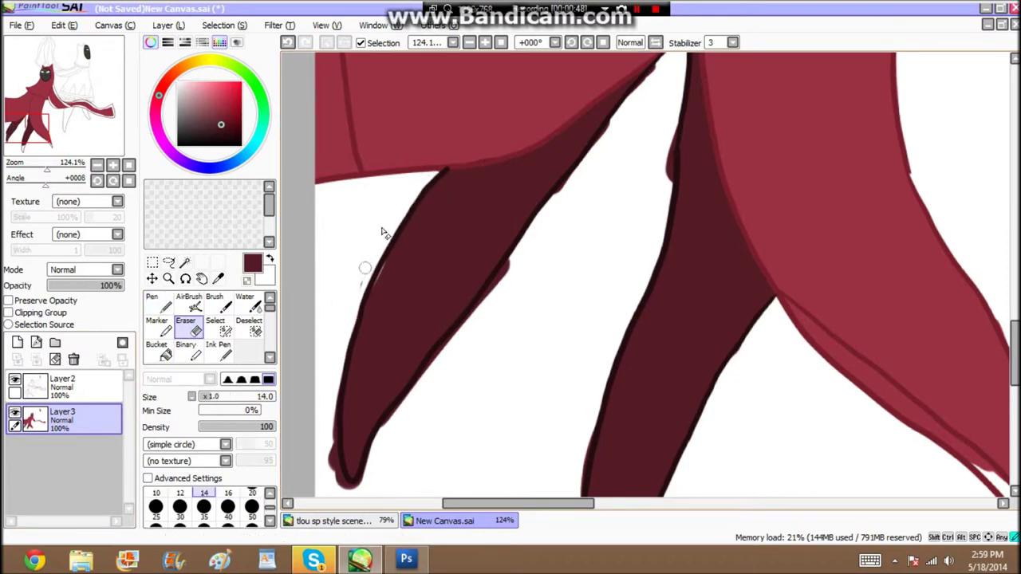
drag(337, 453, 331, 418)
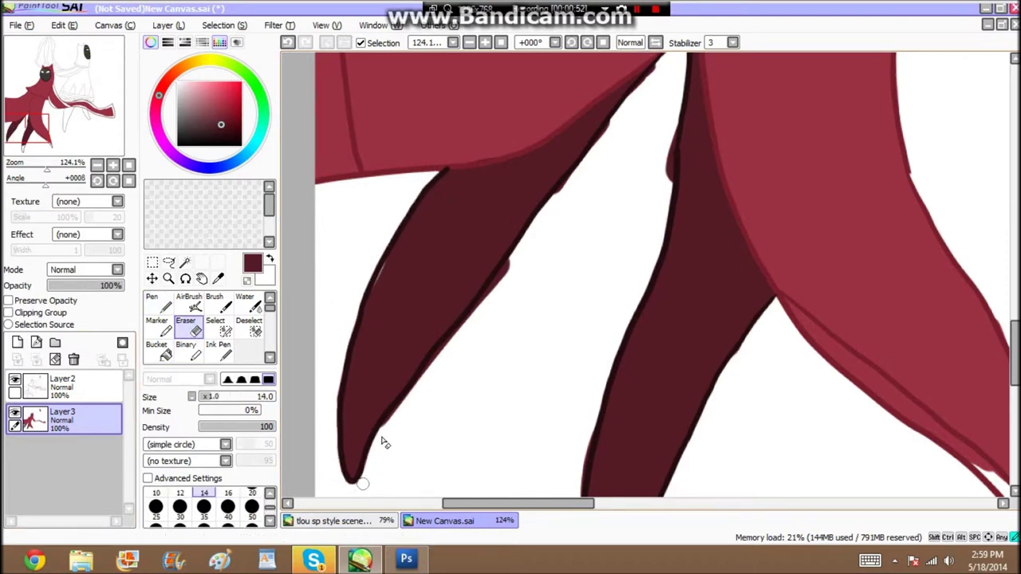
drag(399, 413, 504, 268)
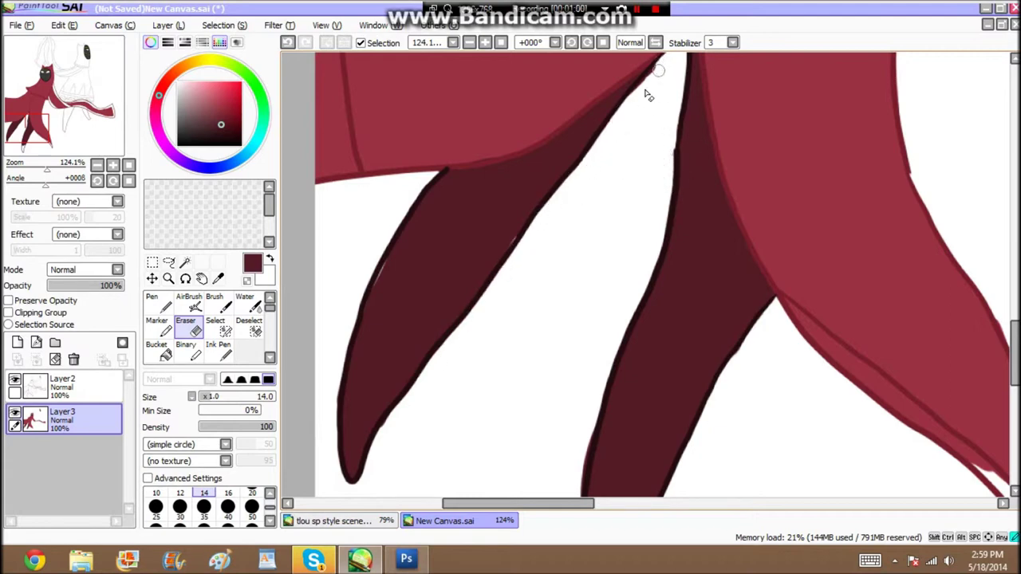
key(n)
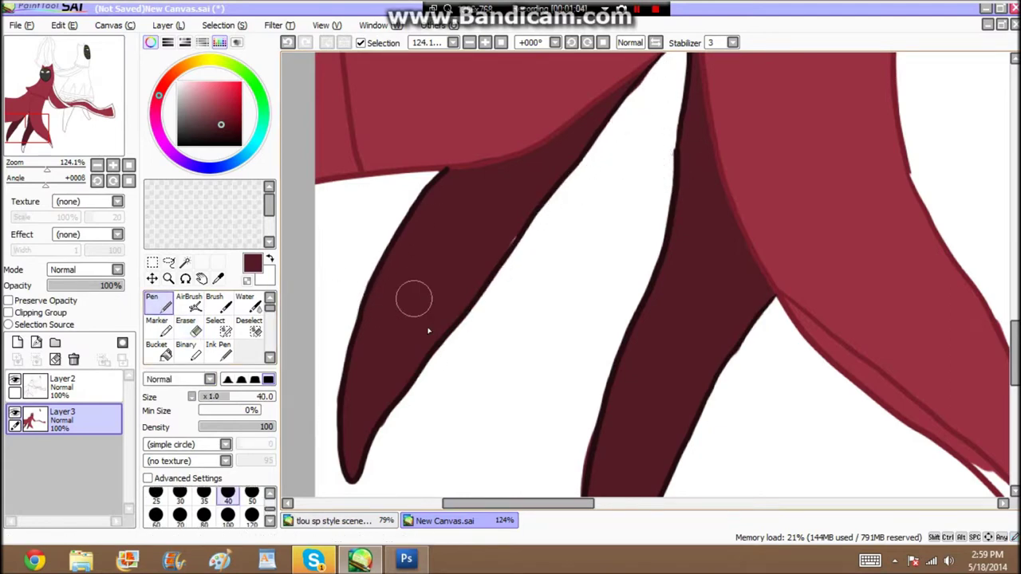
click(186, 326)
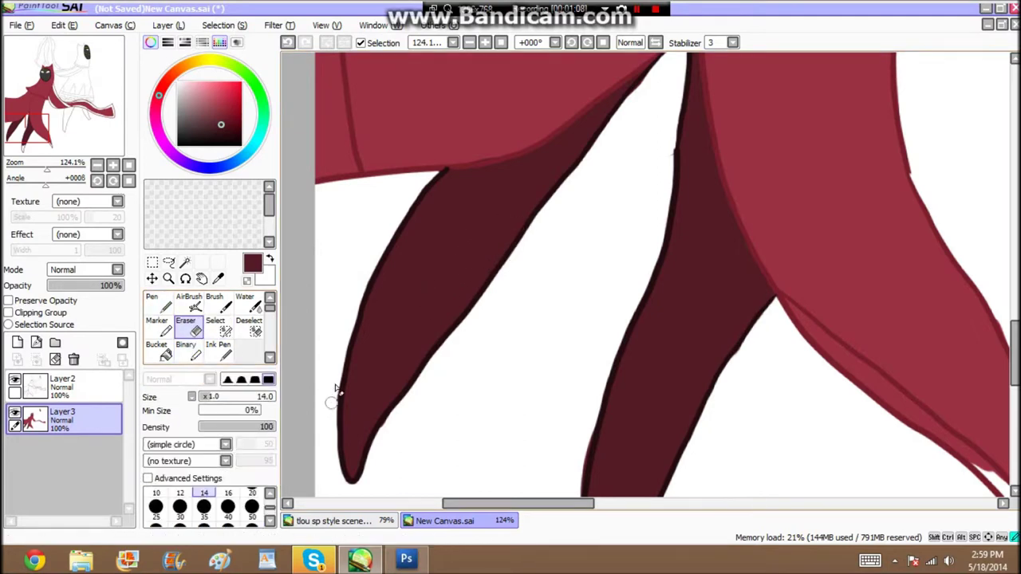
- Fill the unfinished lower end of the front leg with the dark red down to its tip
drag(62, 116, 71, 132)
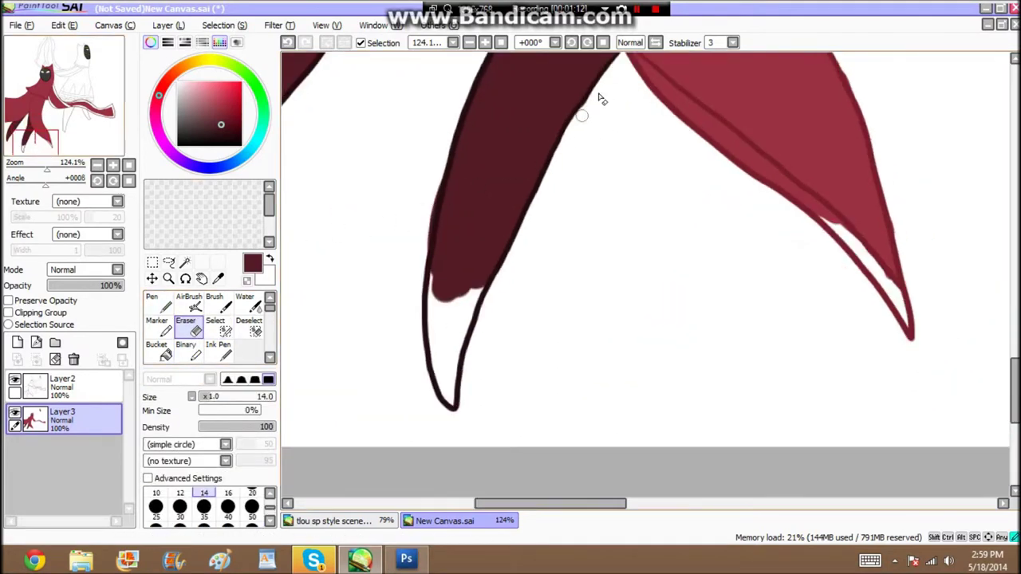
key(n)
mouse_move(470, 275)
mouse_down()
mouse_move(448, 399)
mouse_move(450, 319)
mouse_up()
mouse_move(447, 250)
mouse_down()
mouse_move(448, 383)
mouse_move(458, 299)
mouse_up()
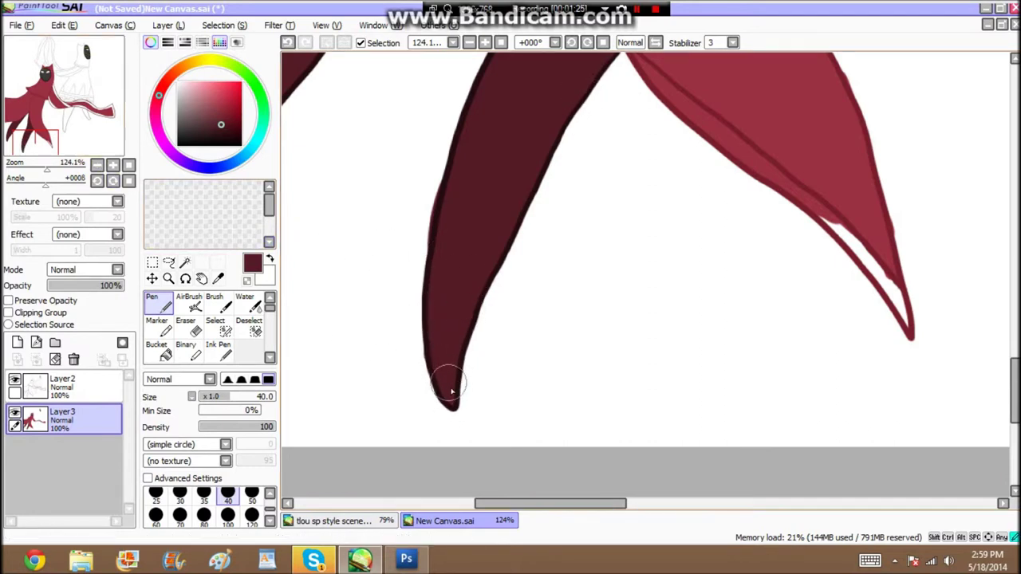
- Sample the robe's lighter red and clean up the leg edges beneath the robe with the Eraser
drag(37, 144, 42, 112)
alt+click(418, 271)
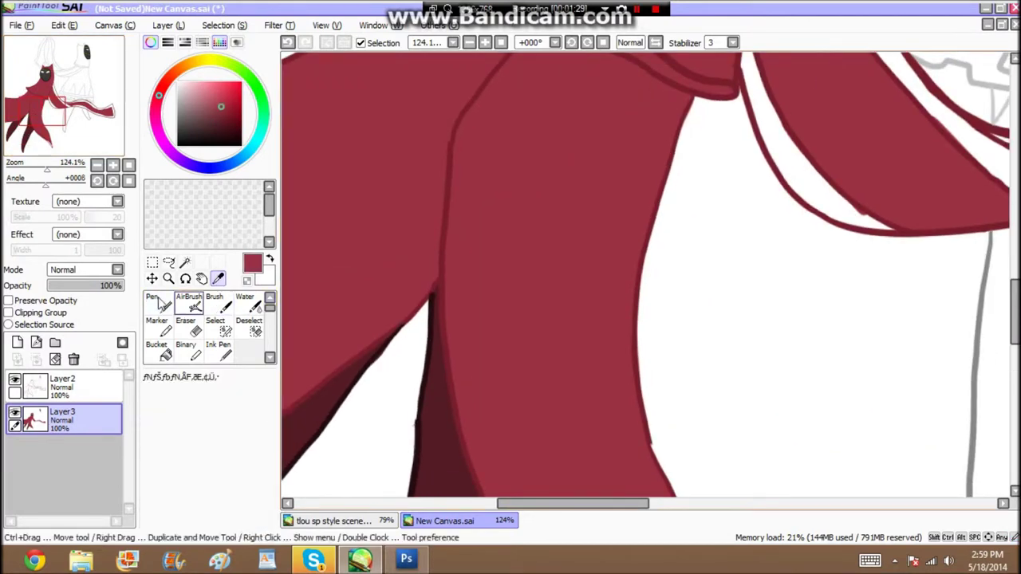
click(185, 325)
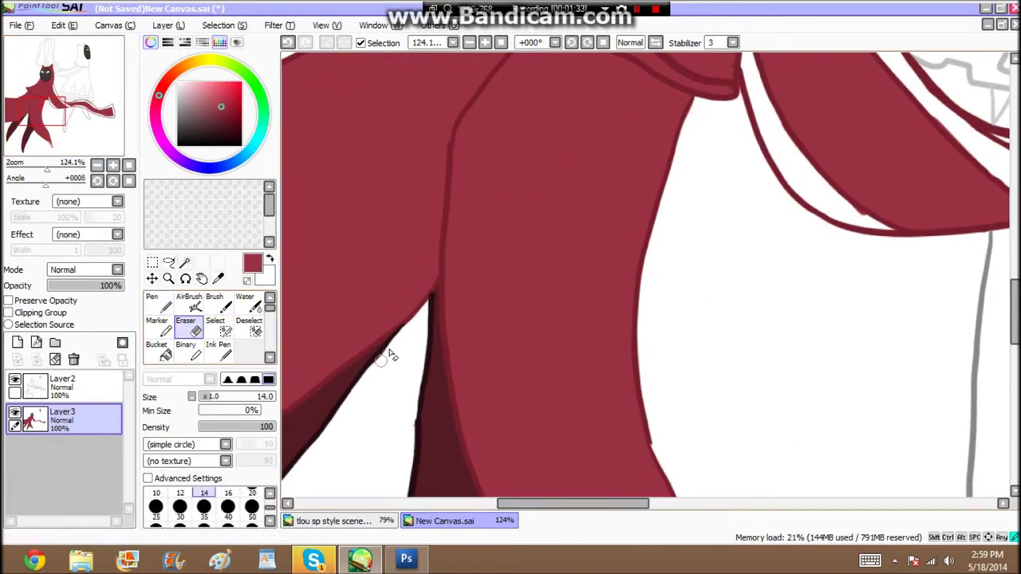
- Switch the Pen to an olive yellow and fill the trim band along the cloak's hem
mouse_move(46, 113)
mouse_down()
mouse_move(57, 78)
mouse_move(39, 92)
mouse_up()
alt+click(429, 158)
click(159, 303)
mouse_move(456, 231)
mouse_down()
mouse_move(440, 202)
mouse_move(503, 274)
mouse_up()
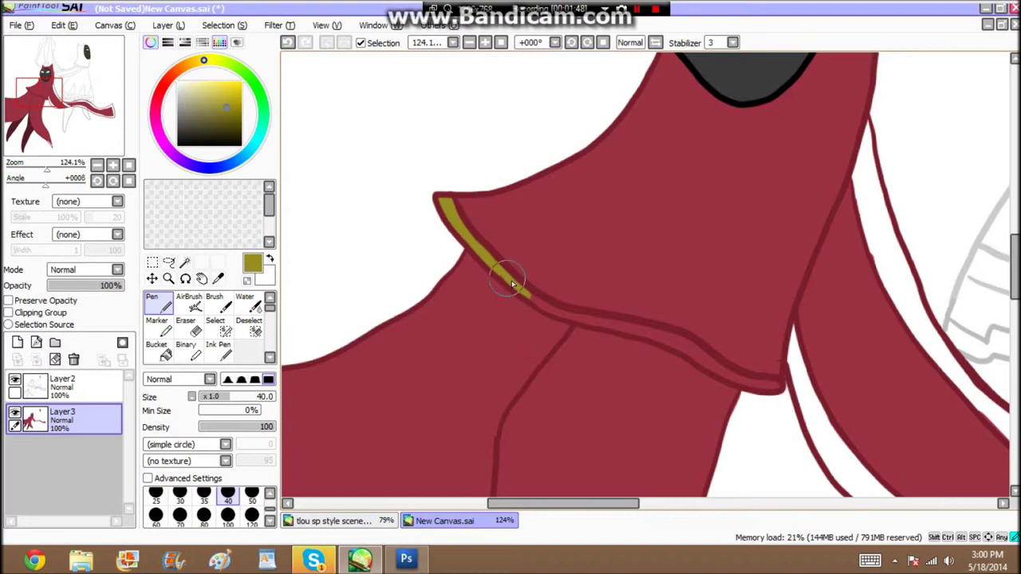
mouse_move(558, 317)
mouse_down()
mouse_move(686, 345)
mouse_move(774, 387)
mouse_up()
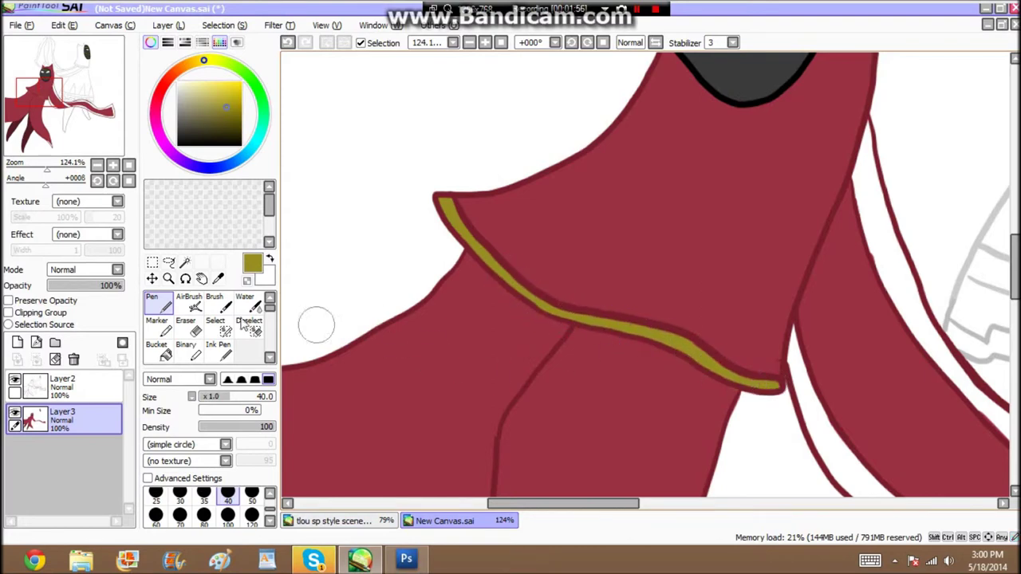
- Sample the lighter red and tidy the cloak's fill along the olive hem trim with the Pen
click(218, 278)
click(335, 382)
double_click(159, 303)
click(680, 312)
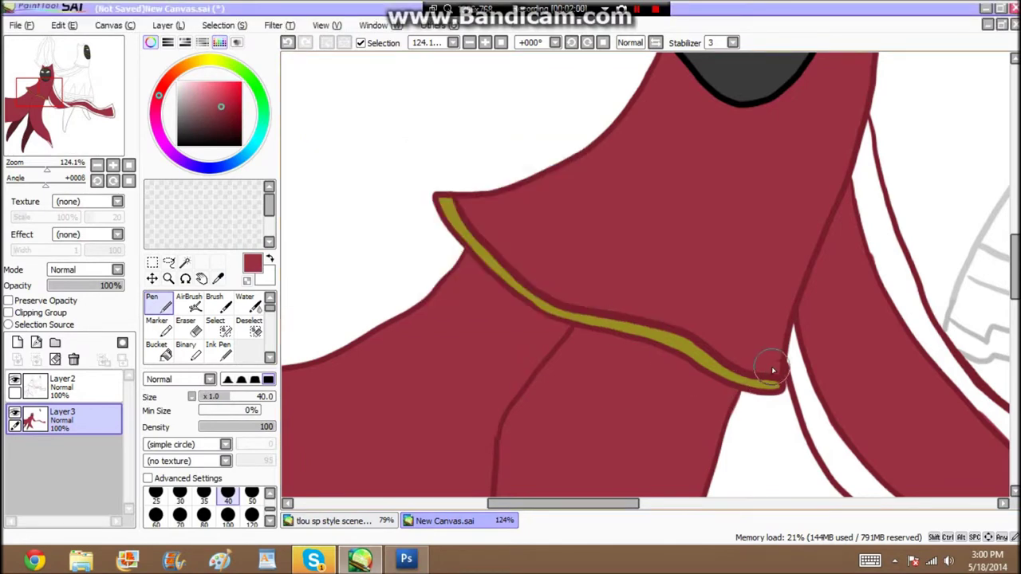
- Sample the hem's olive, fill the border strip at the robe's far end, and clean up its lower edge on Layer3
click(218, 278)
click(455, 209)
click(162, 304)
drag(19, 106, 10, 107)
mouse_move(571, 155)
mouse_down()
mouse_move(556, 280)
mouse_move(575, 382)
mouse_move(569, 362)
mouse_move(575, 479)
mouse_move(554, 391)
mouse_move(580, 474)
mouse_move(579, 434)
mouse_move(510, 180)
mouse_up()
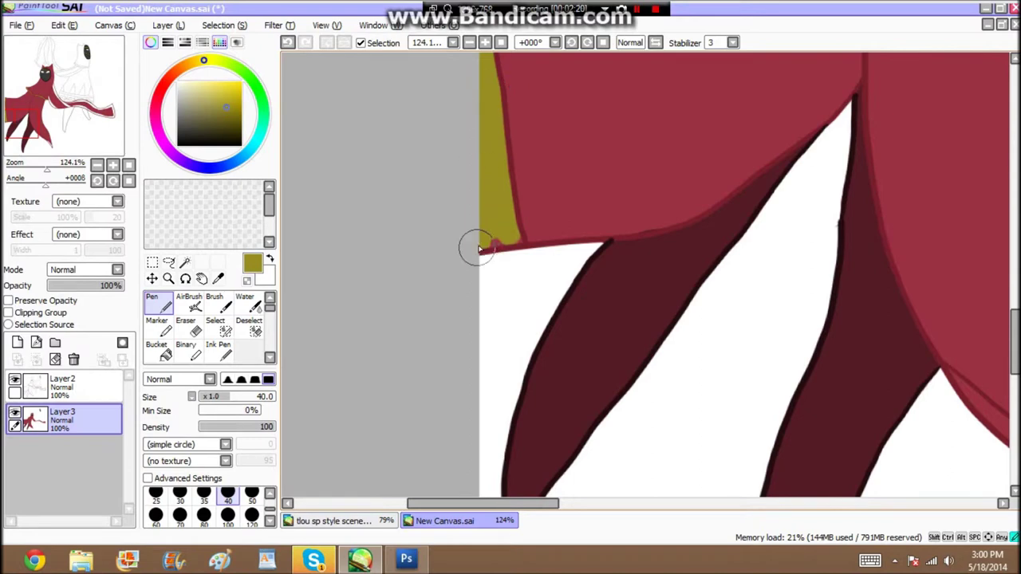
click(185, 323)
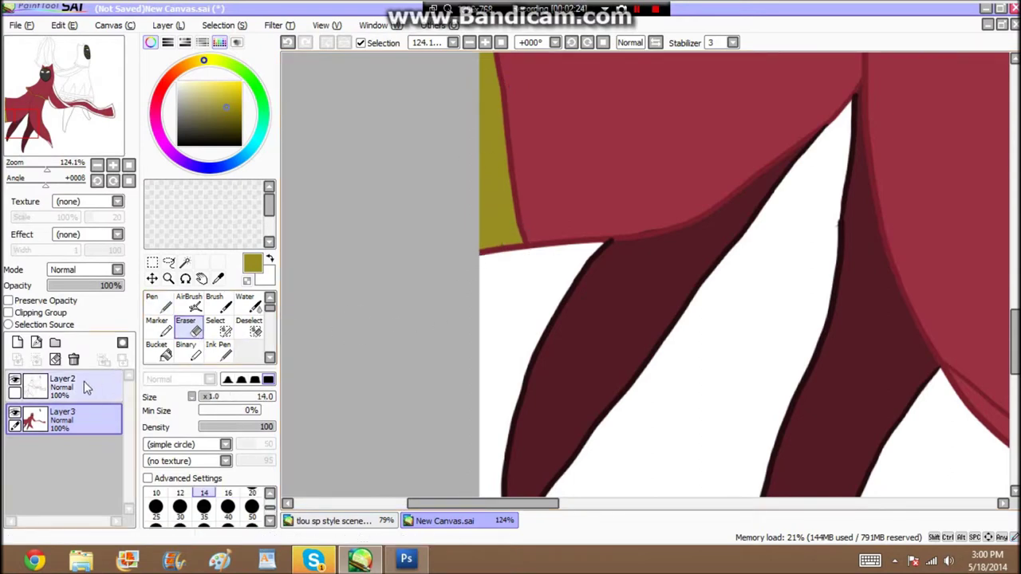
click(88, 388)
click(88, 419)
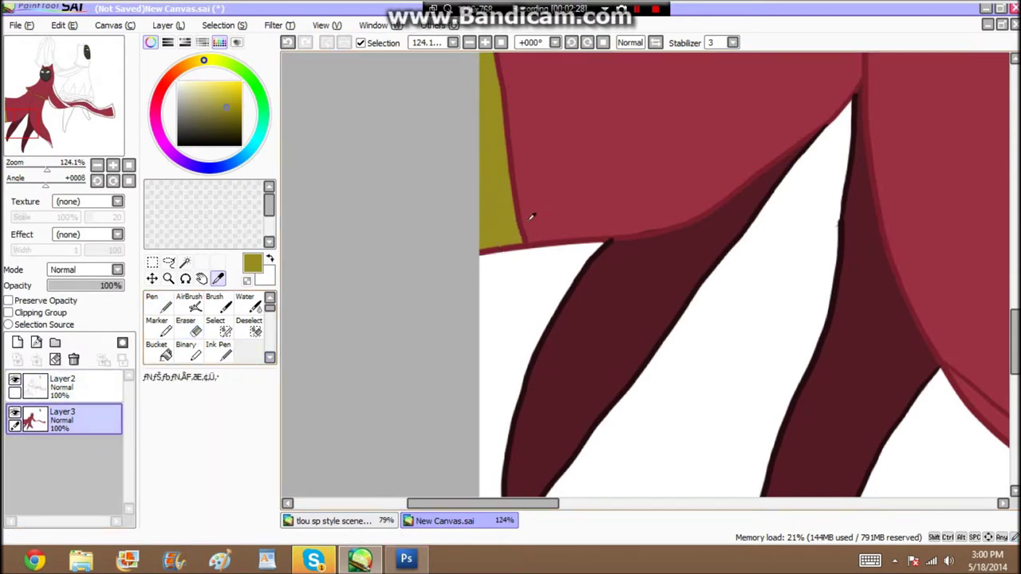
- Fill both border strips of the scarf's upper stretch with olive, from the cloak down to the fold
click(153, 301)
click(45, 120)
drag(45, 119, 64, 97)
mouse_move(604, 223)
mouse_down()
mouse_move(572, 136)
mouse_move(580, 71)
mouse_move(600, 195)
mouse_move(582, 121)
mouse_move(634, 287)
mouse_move(614, 206)
mouse_up()
mouse_move(639, 272)
mouse_down()
mouse_move(665, 328)
mouse_move(634, 287)
mouse_move(667, 308)
mouse_move(778, 436)
mouse_move(786, 432)
mouse_move(718, 372)
mouse_move(776, 414)
mouse_move(771, 394)
mouse_move(785, 419)
mouse_move(759, 396)
mouse_move(867, 450)
mouse_move(833, 441)
mouse_move(831, 449)
mouse_move(803, 448)
mouse_move(775, 434)
mouse_move(832, 444)
mouse_up()
mouse_move(611, 455)
mouse_down()
mouse_move(643, 473)
mouse_move(559, 442)
mouse_move(531, 398)
mouse_move(512, 348)
mouse_move(510, 277)
mouse_move(550, 406)
mouse_move(599, 448)
mouse_move(545, 402)
mouse_move(540, 385)
mouse_move(597, 437)
mouse_move(566, 427)
mouse_up()
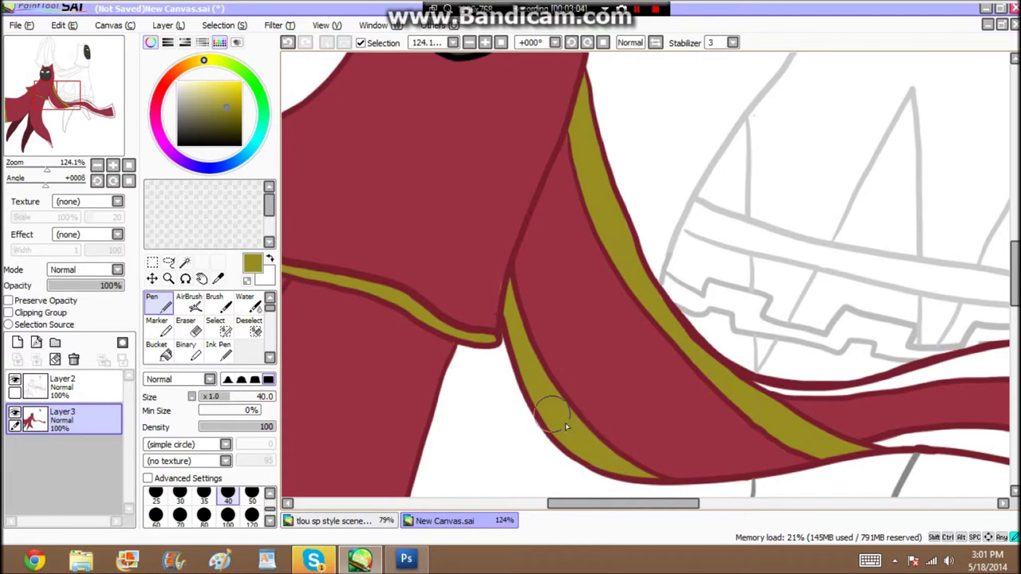
- Sample the cloak's lighter red for the Pen and touch up the red beside the scarf's olive borders
click(218, 279)
click(319, 232)
click(168, 304)
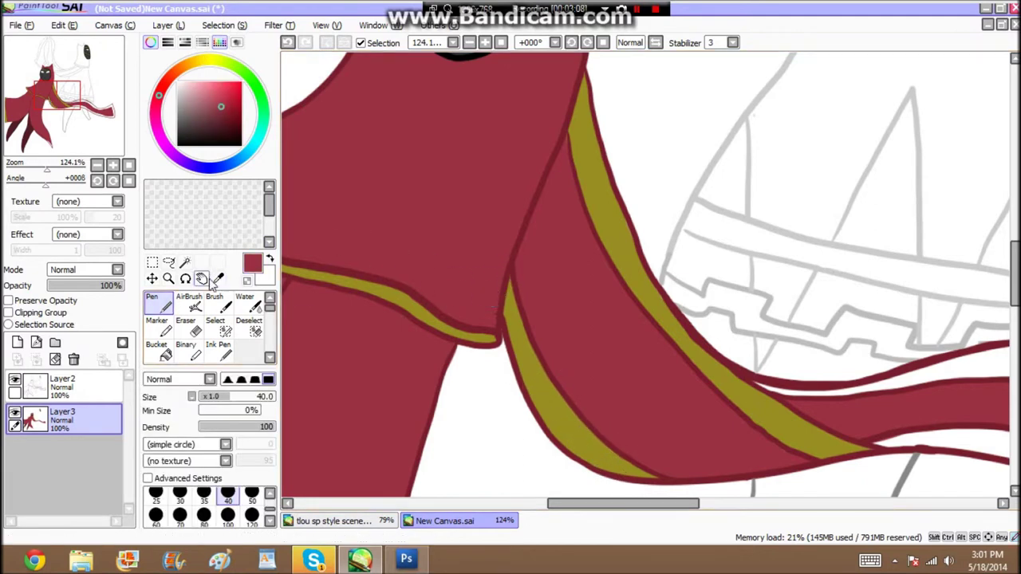
- Sample the trim's olive and fill the scarf's remaining borders beyond the fold, around its flared end
click(209, 279)
click(218, 278)
click(370, 288)
click(167, 303)
mouse_move(796, 376)
mouse_down()
mouse_move(349, 271)
mouse_move(323, 277)
mouse_up()
mouse_move(391, 290)
mouse_down()
mouse_move(466, 281)
mouse_move(442, 282)
mouse_move(506, 263)
mouse_move(665, 270)
mouse_move(525, 260)
mouse_move(605, 252)
mouse_move(694, 282)
mouse_move(656, 258)
mouse_move(763, 335)
mouse_move(720, 283)
mouse_move(734, 316)
mouse_move(821, 380)
mouse_move(785, 332)
mouse_move(740, 323)
mouse_up()
drag(670, 311, 304, 158)
mouse_move(527, 234)
mouse_down()
mouse_move(475, 233)
mouse_move(611, 220)
mouse_move(693, 182)
mouse_move(722, 257)
mouse_up()
drag(711, 192, 732, 309)
mouse_move(735, 355)
mouse_down()
mouse_move(627, 348)
mouse_move(444, 296)
mouse_move(289, 215)
mouse_move(475, 265)
mouse_move(250, 239)
mouse_move(576, 196)
mouse_up()
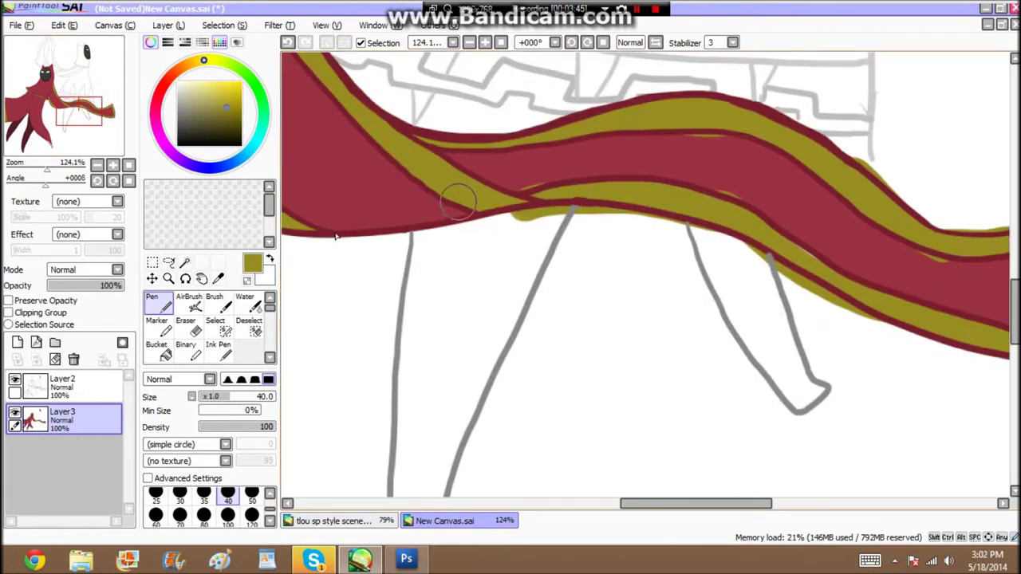
- Erase the olive spill outside the scarf's upper and lower outlines
key(e)
drag(515, 221, 599, 219)
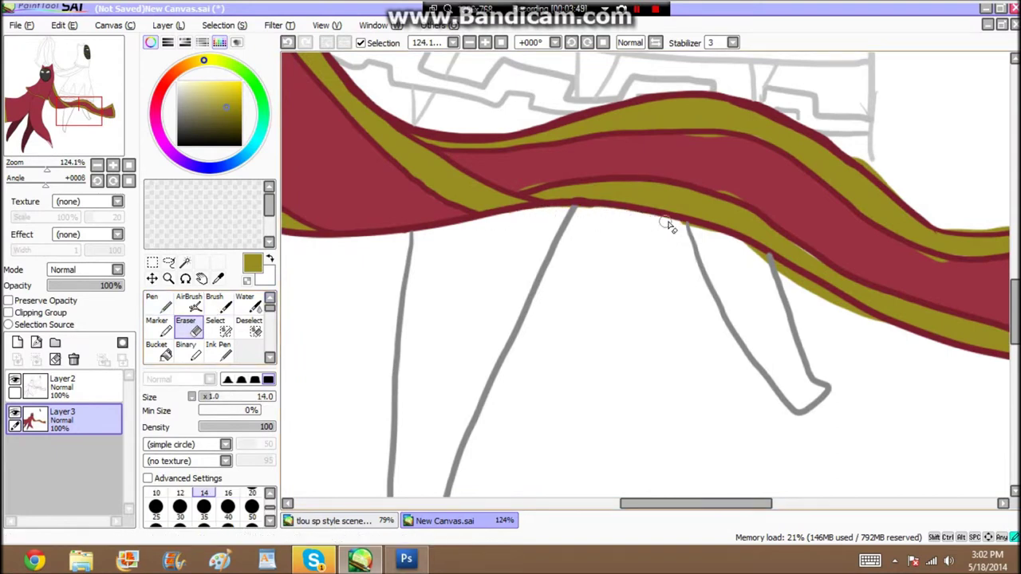
drag(777, 273, 875, 327)
drag(852, 146, 888, 186)
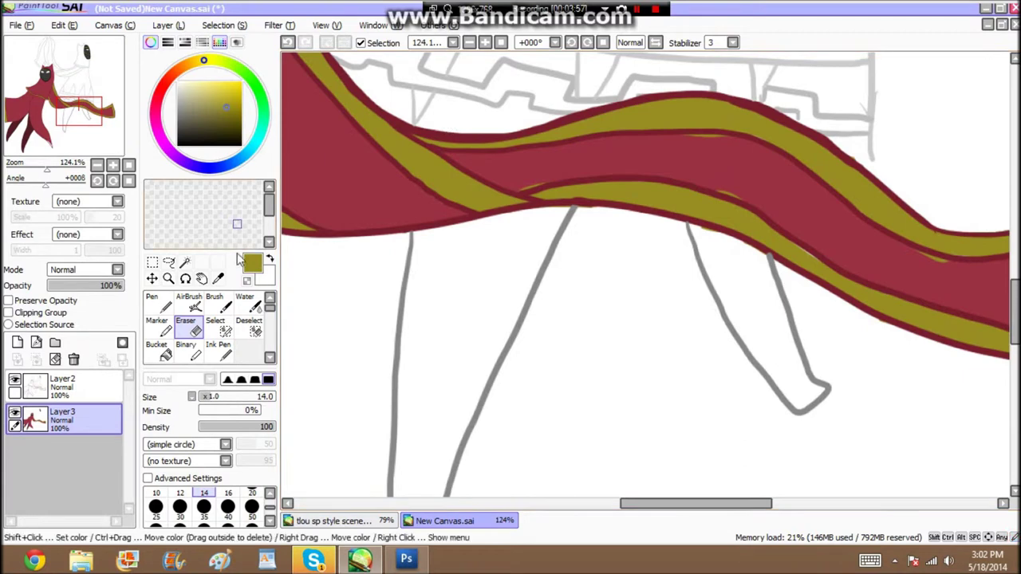
- Sample the lighter red, paint over the olive spill inside the scarf's central band, and erase the spill beneath its flared end
click(217, 278)
click(315, 196)
click(158, 303)
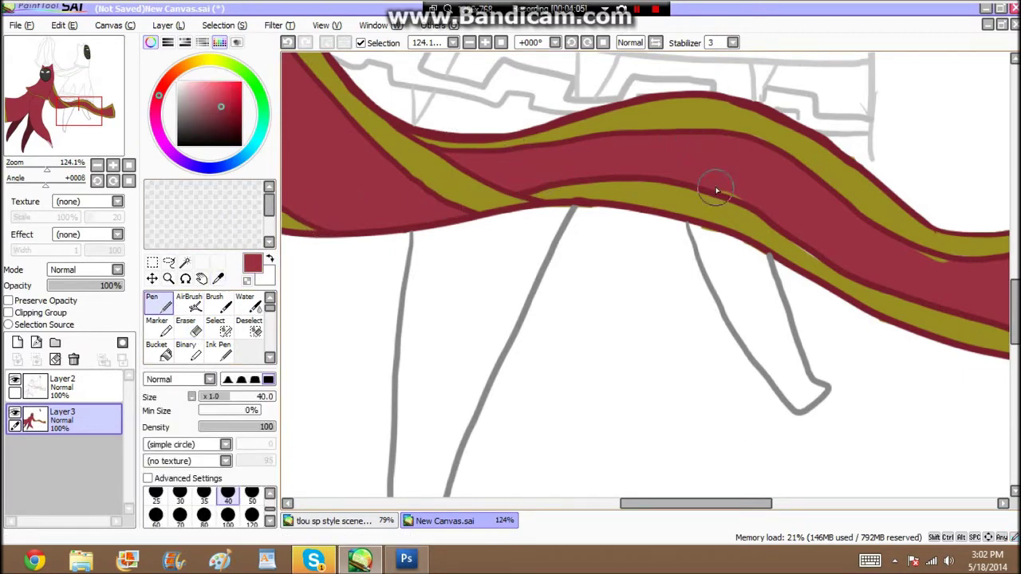
drag(847, 239, 529, 262)
drag(763, 365, 710, 355)
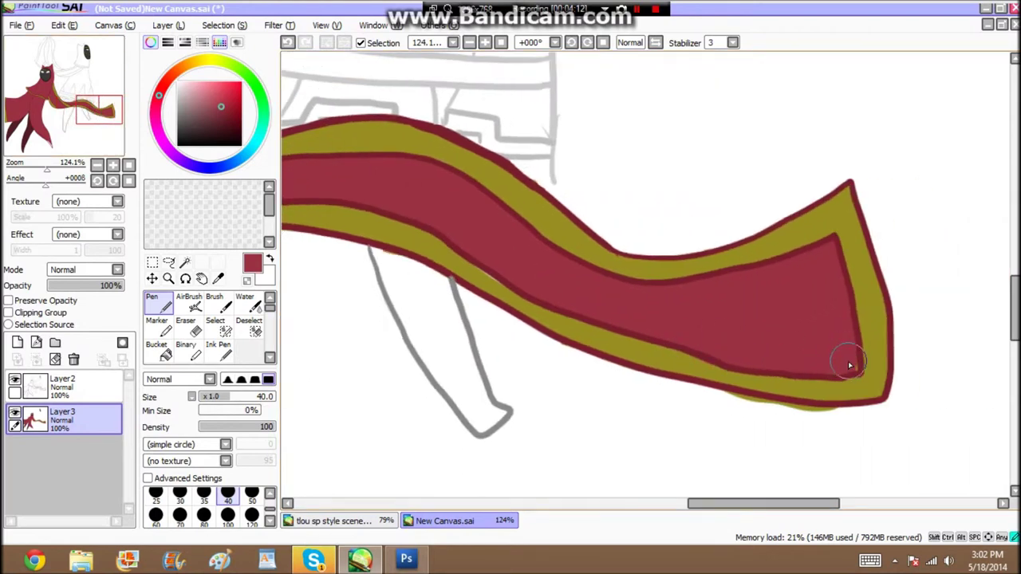
click(191, 328)
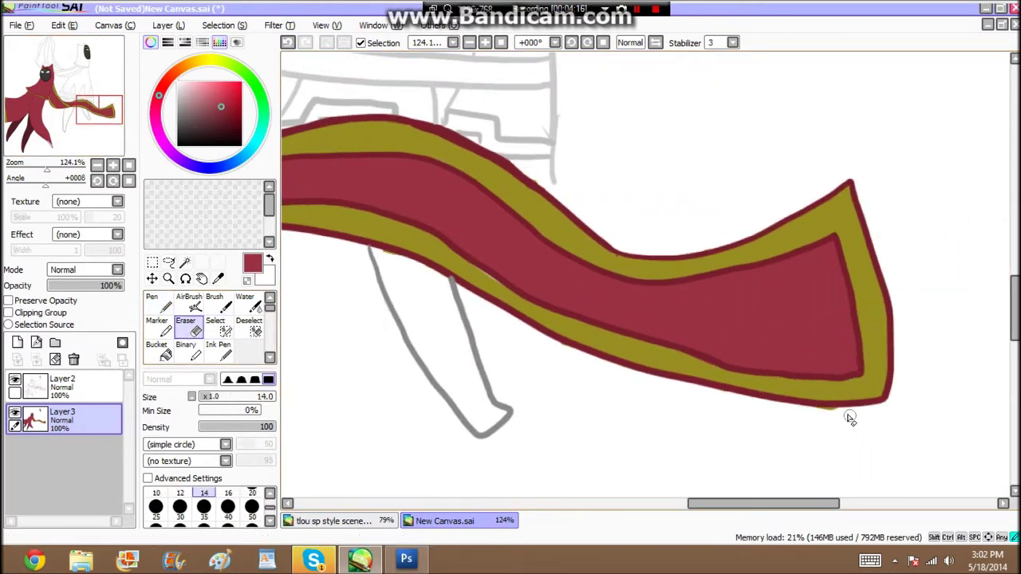
- Sample the border's olive again and touch up the gaps along the scarf's lower border with the Pen
click(218, 279)
click(431, 192)
click(193, 303)
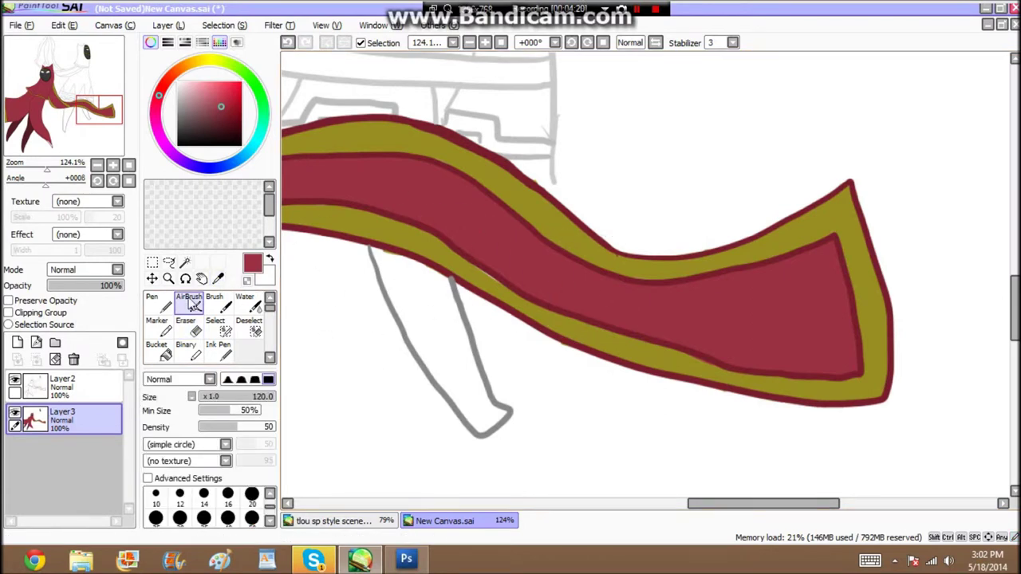
click(157, 303)
click(219, 279)
click(383, 241)
click(163, 305)
drag(483, 272, 494, 283)
click(191, 326)
mouse_move(99, 120)
mouse_down()
mouse_move(57, 104)
mouse_move(42, 144)
mouse_up()
key(n)
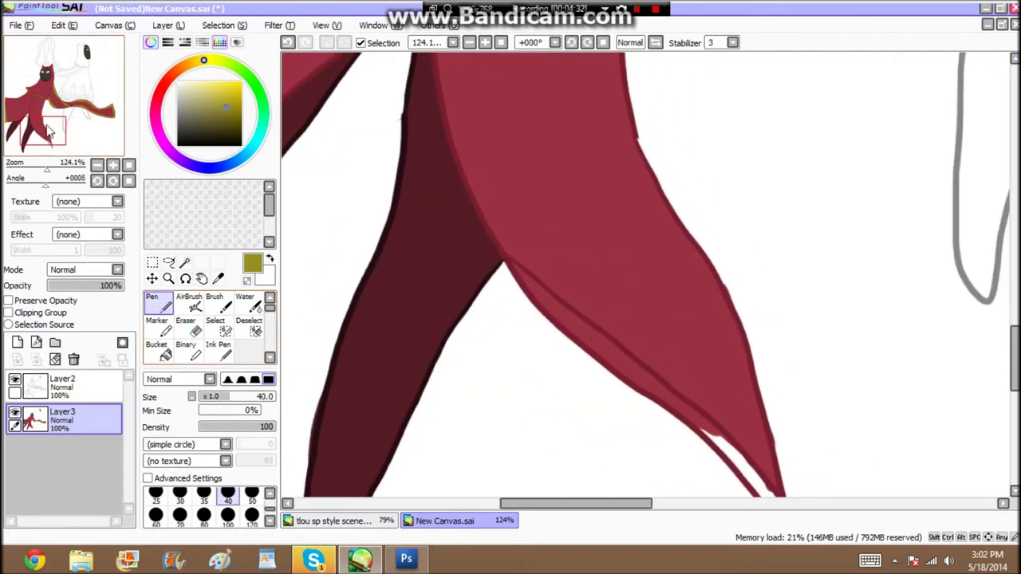
- Fill the narrow strip along the robe tail's lower edge with olive, erase the spill, and touch up its upper end with the sampled lighter red
mouse_move(695, 448)
mouse_down()
mouse_move(717, 492)
mouse_move(710, 468)
mouse_move(639, 385)
mouse_move(419, 224)
mouse_up()
key(e)
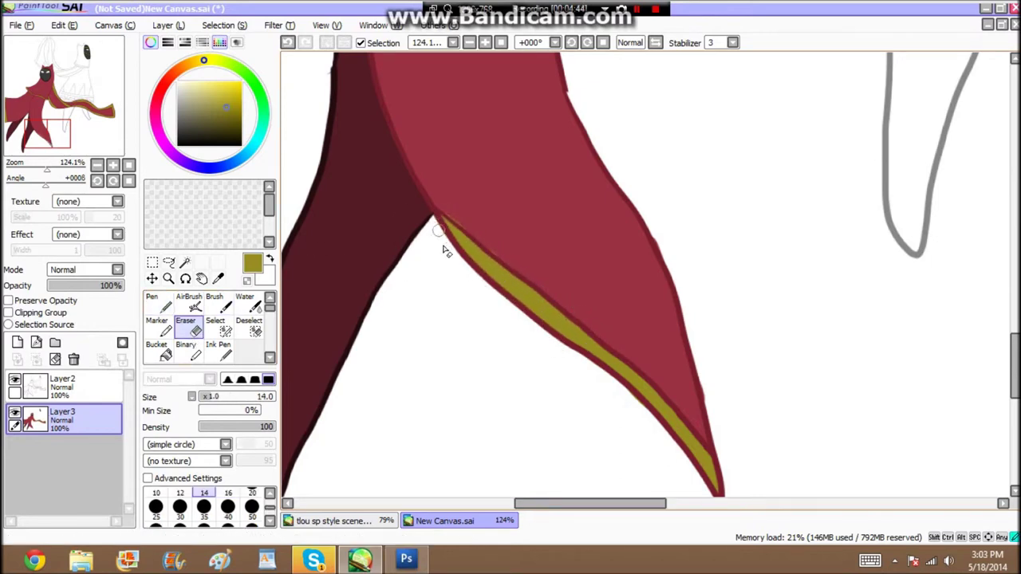
key(n)
alt+click(471, 168)
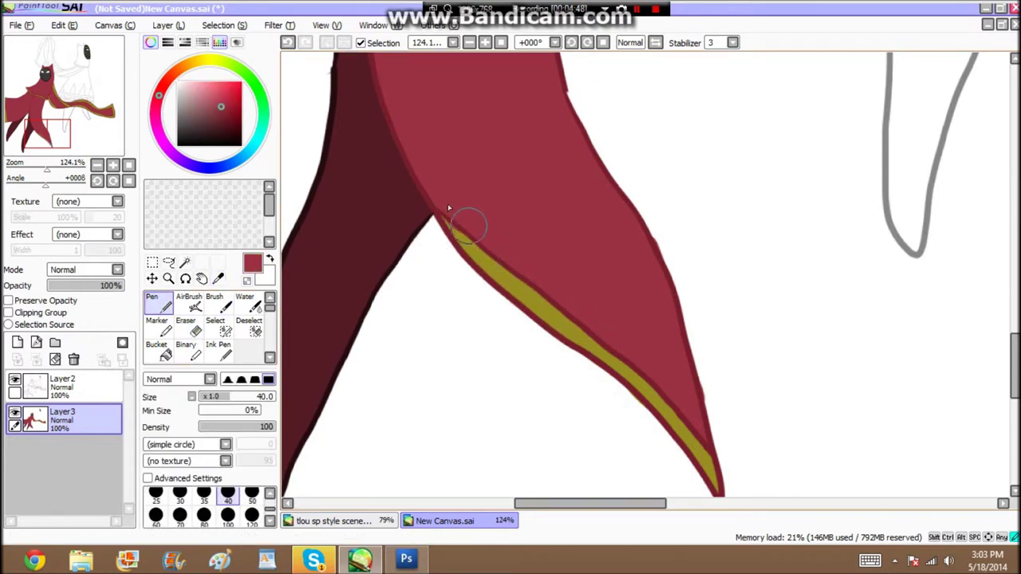
alt+click(494, 271)
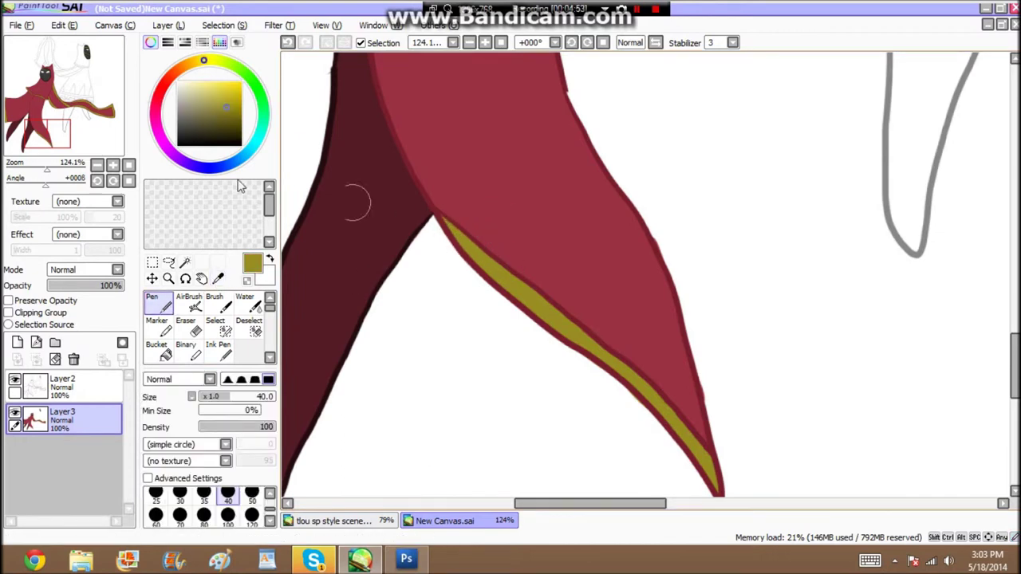
- Sample the robe outline's darker red and set the Pen to size 9 on Layer2
drag(49, 126, 20, 122)
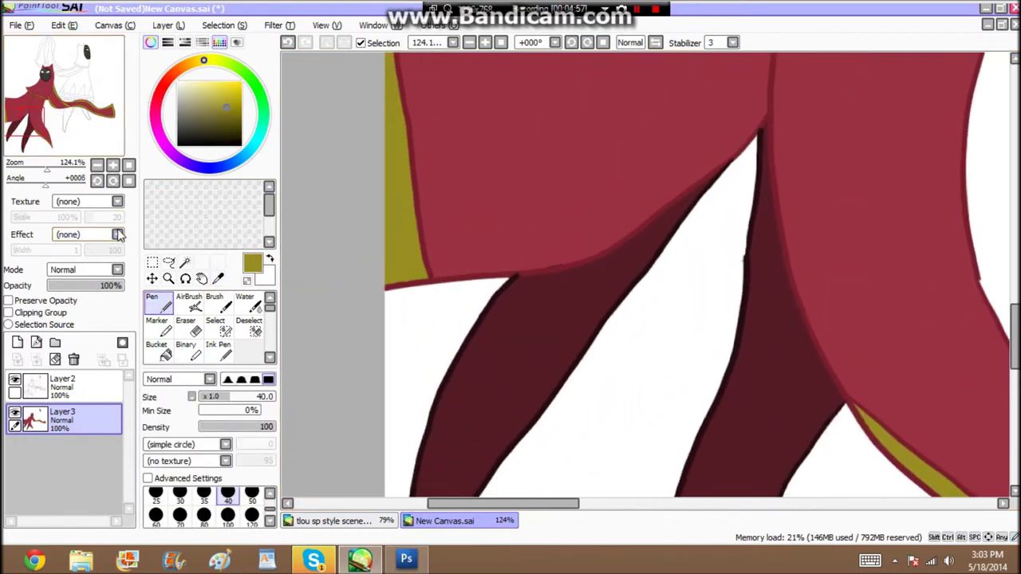
alt+click(547, 268)
click(64, 384)
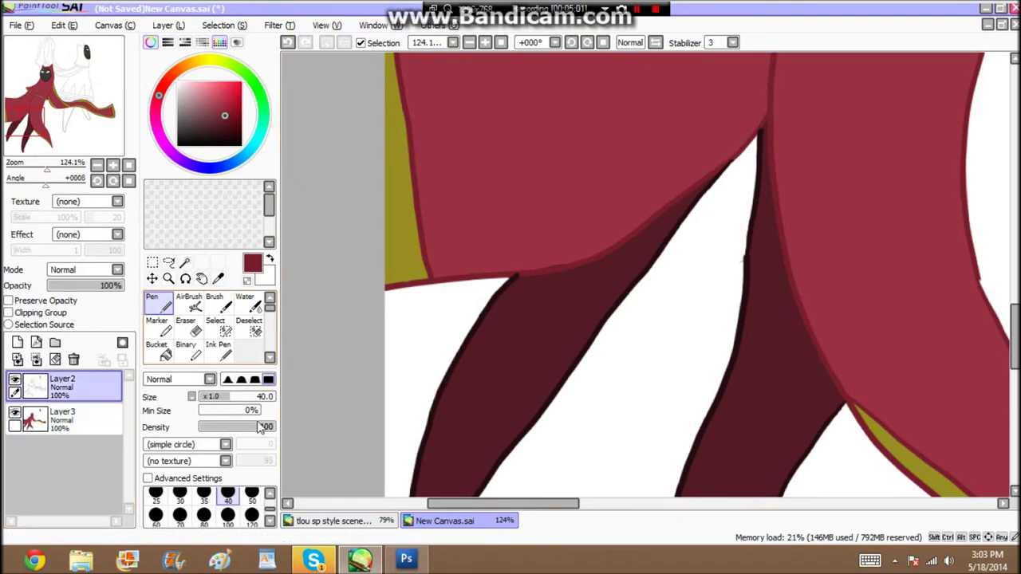
click(271, 493)
click(251, 513)
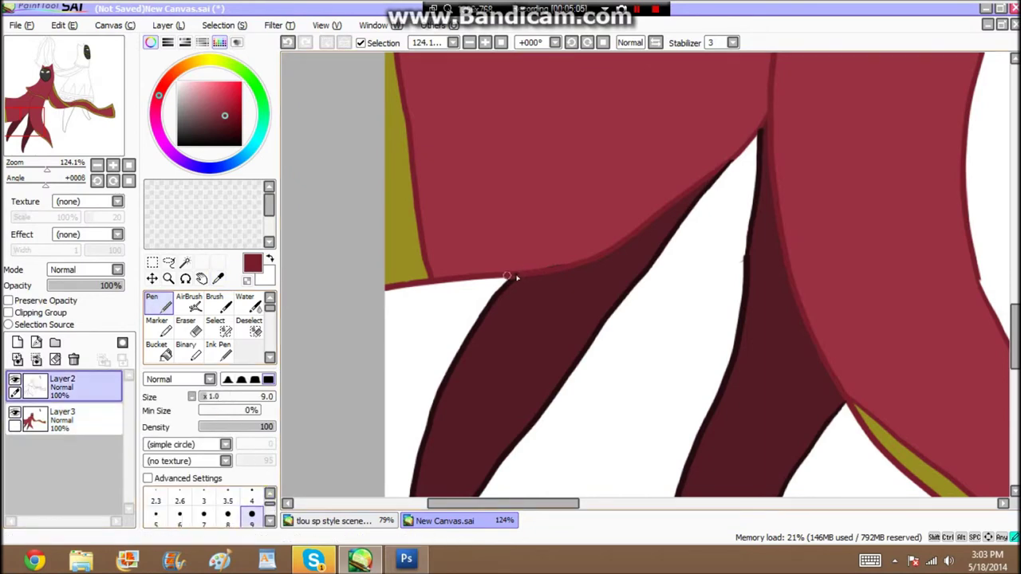
- Erase the olive spill beneath the scarf's lower outline on Layer3
drag(32, 114, 92, 110)
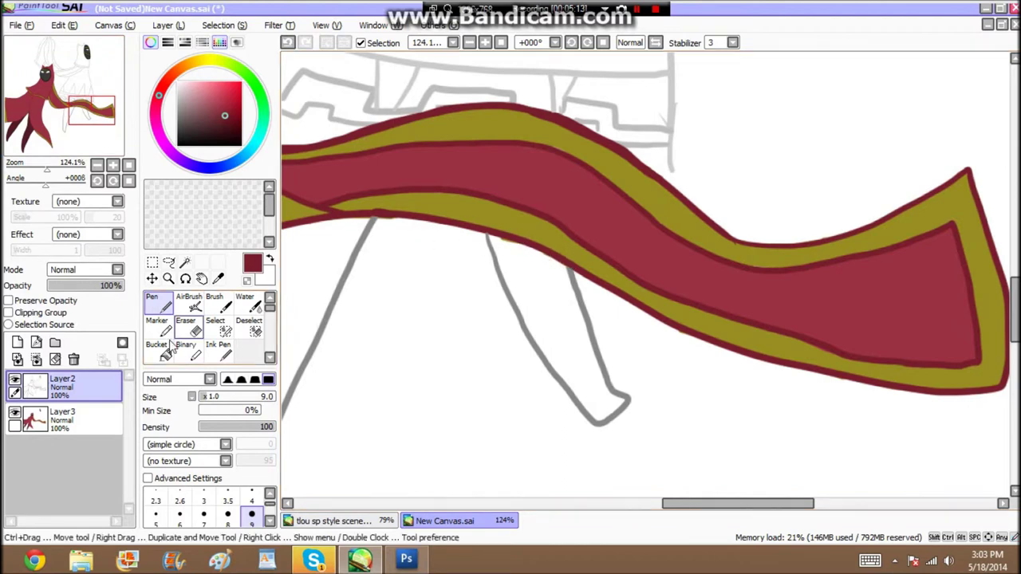
click(214, 328)
click(80, 418)
click(190, 330)
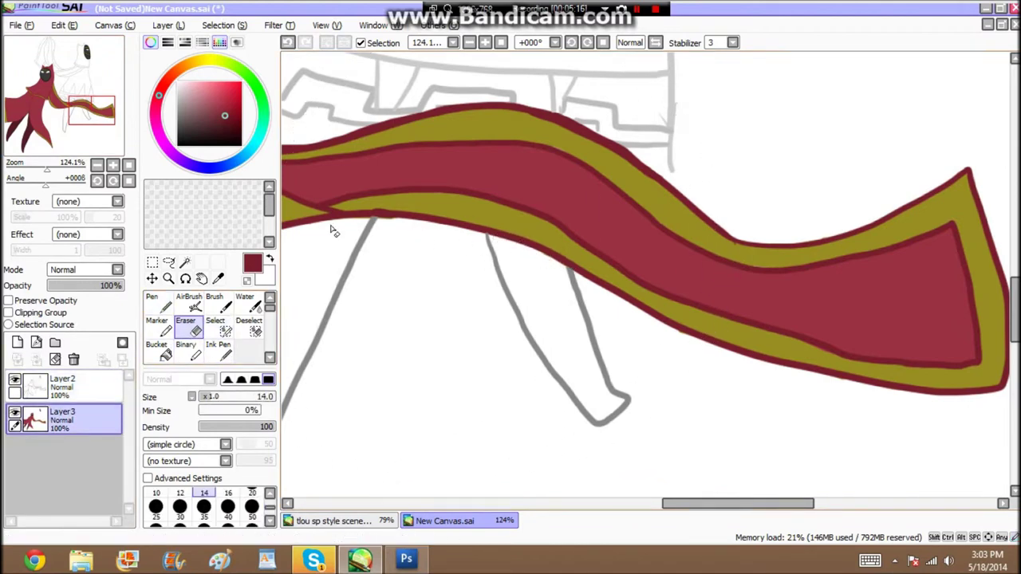
- Draw the robe's back hem on Layer2 with dark red Pen lines running behind the legs to the tail's tip
drag(47, 170, 30, 170)
mouse_move(78, 101)
mouse_down()
mouse_move(114, 90)
mouse_move(79, 103)
mouse_up()
drag(32, 169, 45, 169)
drag(76, 105, 31, 147)
click(218, 278)
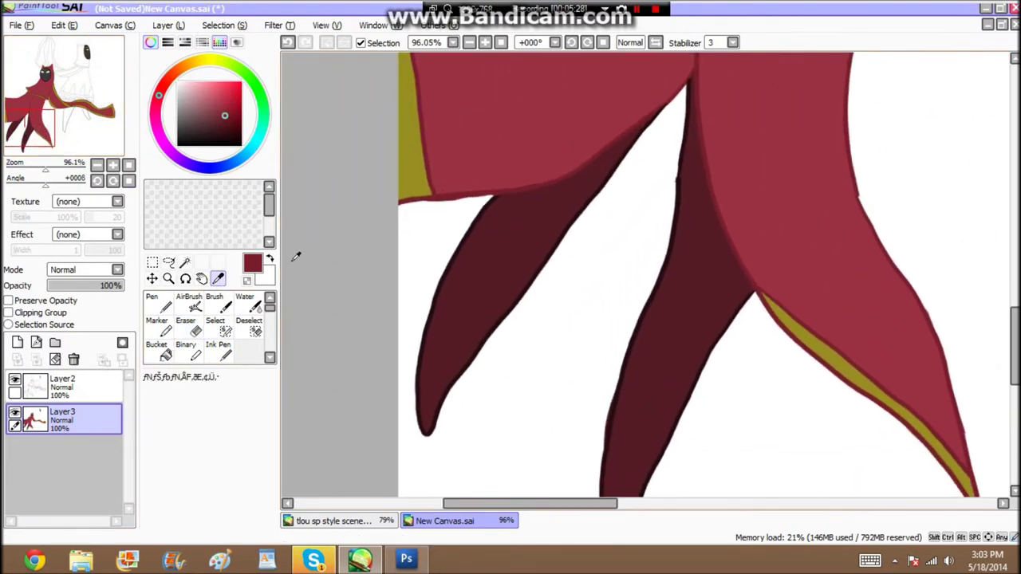
click(158, 304)
click(93, 394)
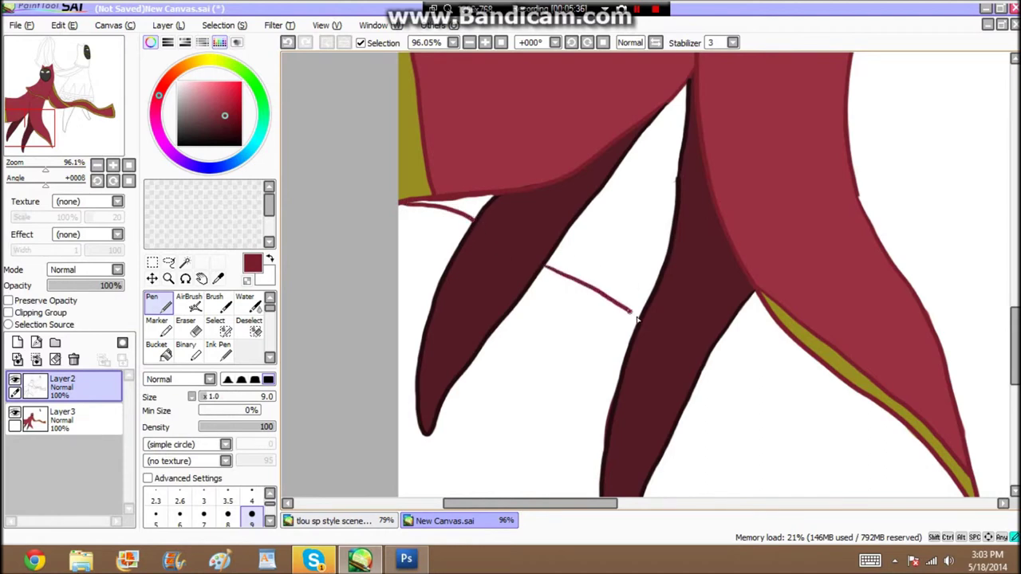
mouse_move(708, 365)
mouse_down()
mouse_move(853, 429)
mouse_move(961, 495)
mouse_up()
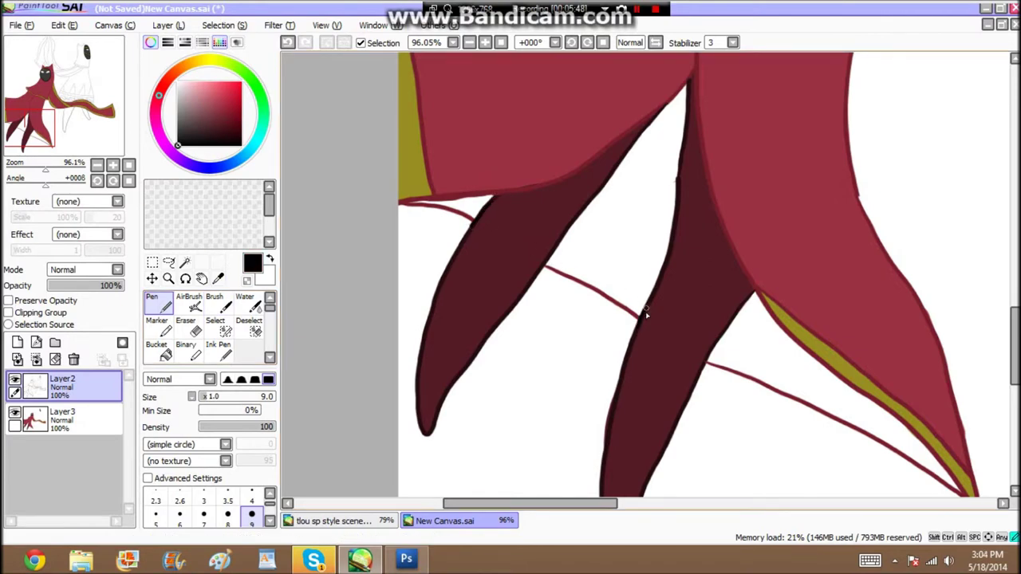
- Sample the robe's lighter red and fill the back hem beside and between the legs on Layer3 with the Pen at size 20
click(64, 416)
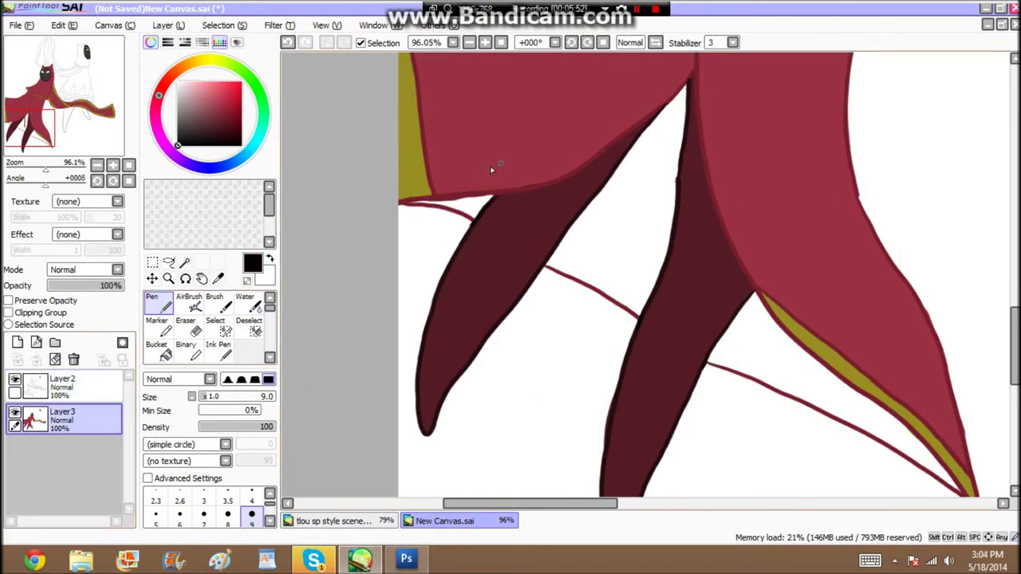
alt+click(520, 166)
scroll(239, 510, down, 2)
click(252, 496)
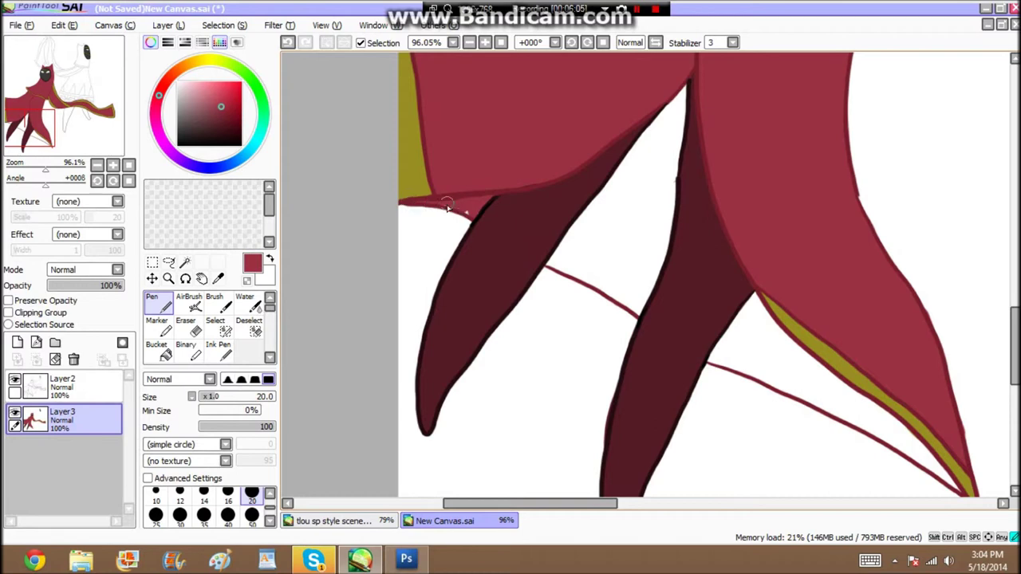
drag(674, 101, 561, 258)
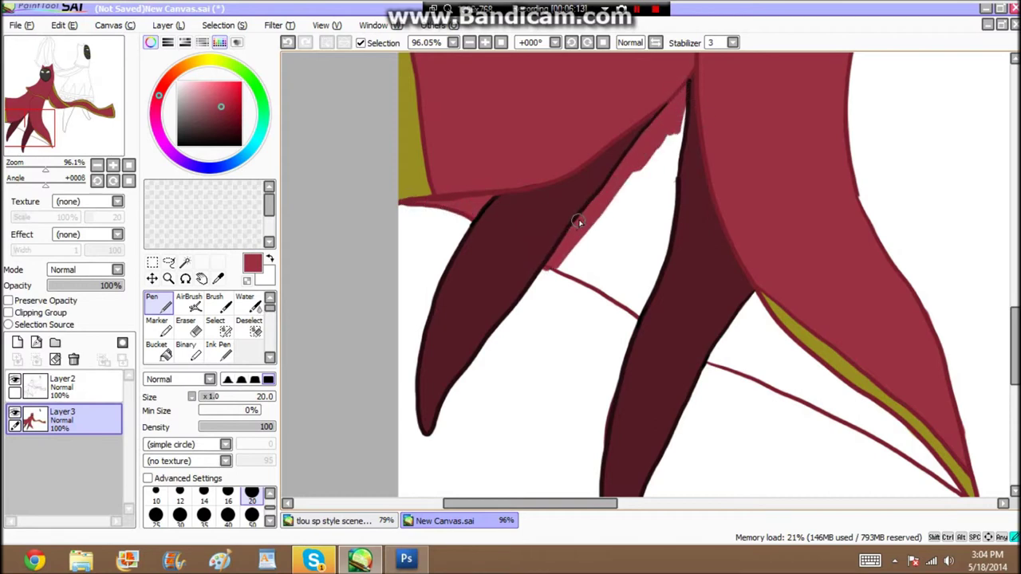
mouse_move(630, 312)
mouse_down()
mouse_move(657, 248)
mouse_move(682, 114)
mouse_up()
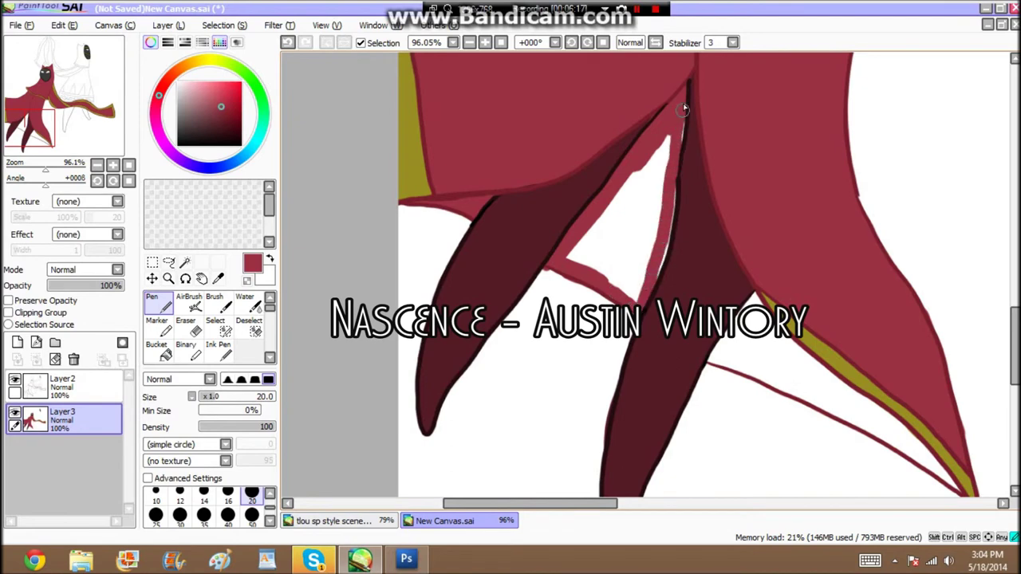
mouse_move(658, 262)
mouse_down()
mouse_move(626, 301)
mouse_move(638, 243)
mouse_move(595, 196)
mouse_move(636, 178)
mouse_move(653, 263)
mouse_up()
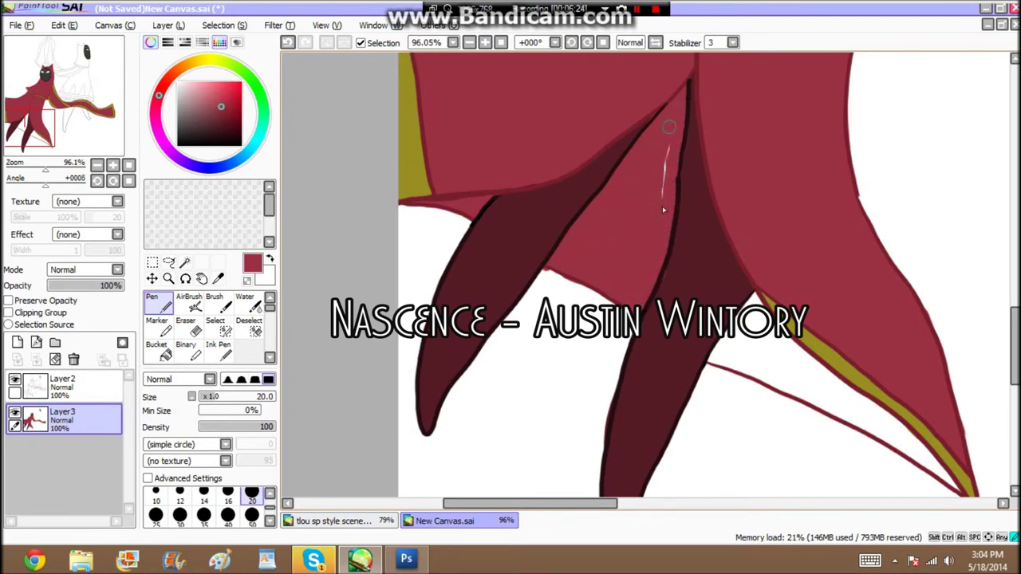
- Erase the red spill below the hem between the legs, and touch up the legs' edges with their sampled dark colour
key(e)
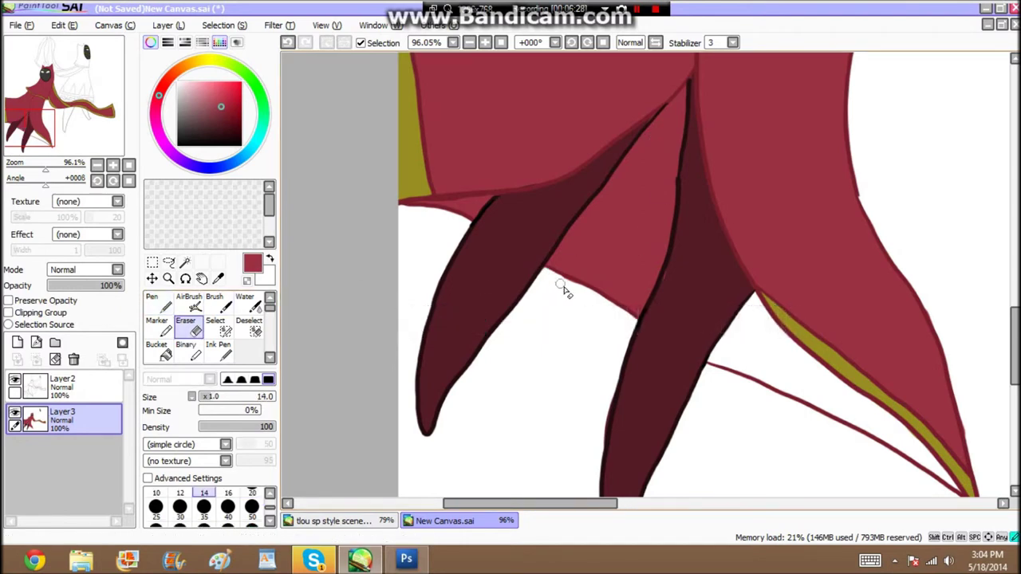
click(218, 278)
click(474, 307)
click(161, 305)
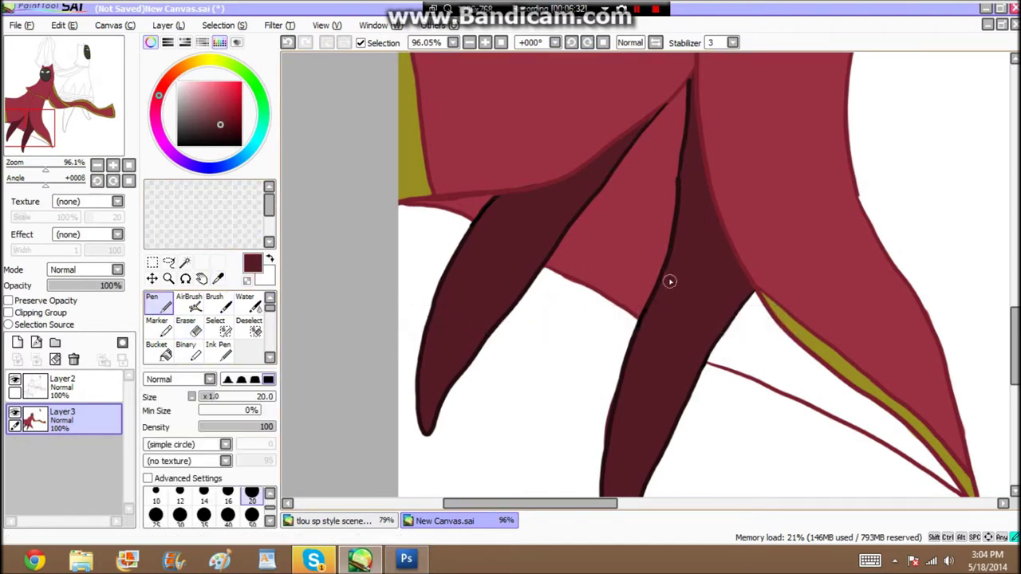
- Sample the lighter red again, fill the hem between the rear leg and the olive strip, and erase the spill outside its outline
click(218, 279)
click(590, 256)
click(161, 305)
mouse_move(763, 307)
mouse_down()
mouse_move(662, 297)
mouse_move(820, 448)
mouse_up()
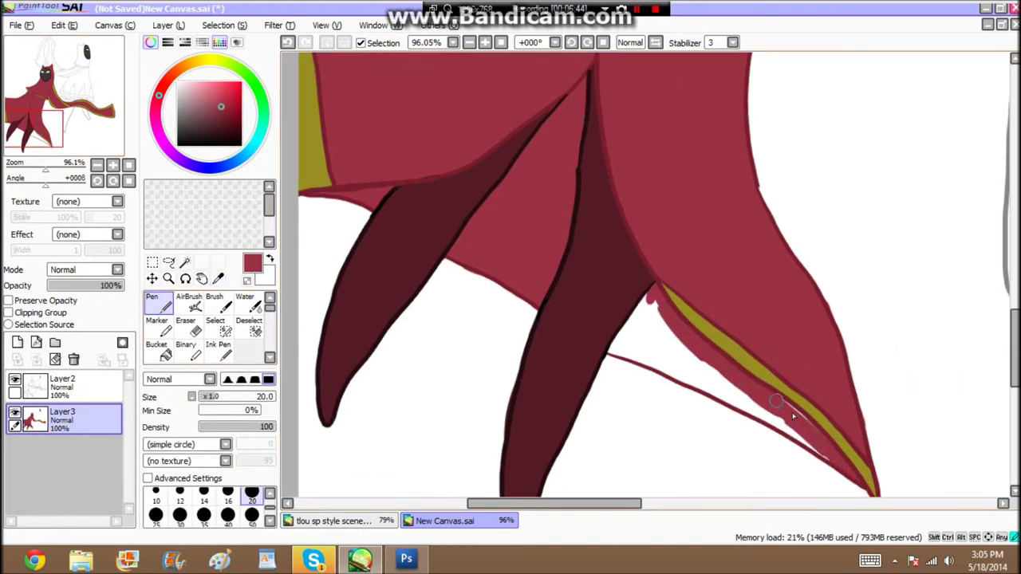
mouse_move(768, 397)
mouse_down()
mouse_move(677, 367)
mouse_move(673, 346)
mouse_move(635, 330)
mouse_move(686, 379)
mouse_move(656, 347)
mouse_up()
click(197, 330)
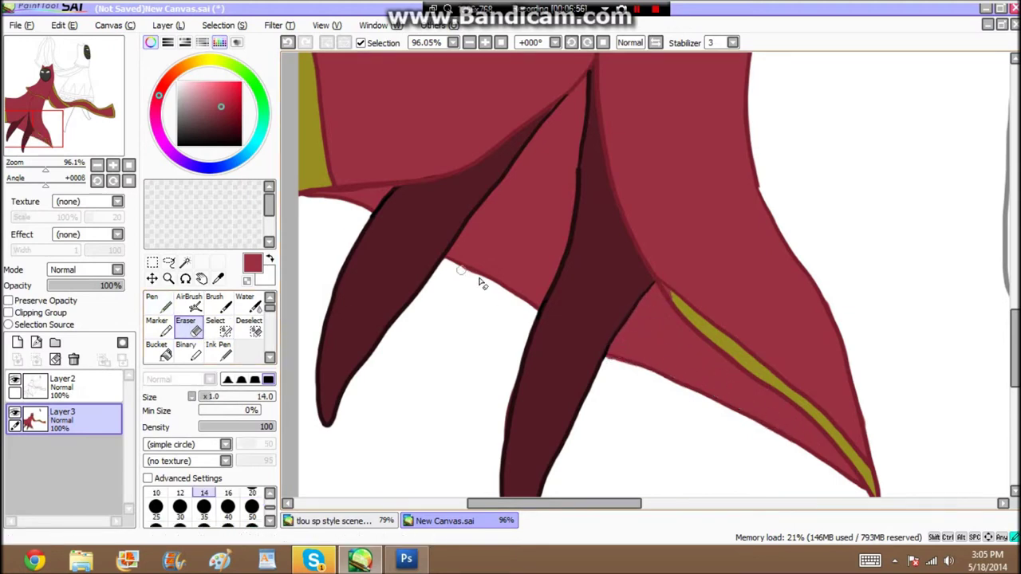
- Restore the olive strip's upper end with the sampled trim colour and touch up the robe beside it in lighter red
click(218, 279)
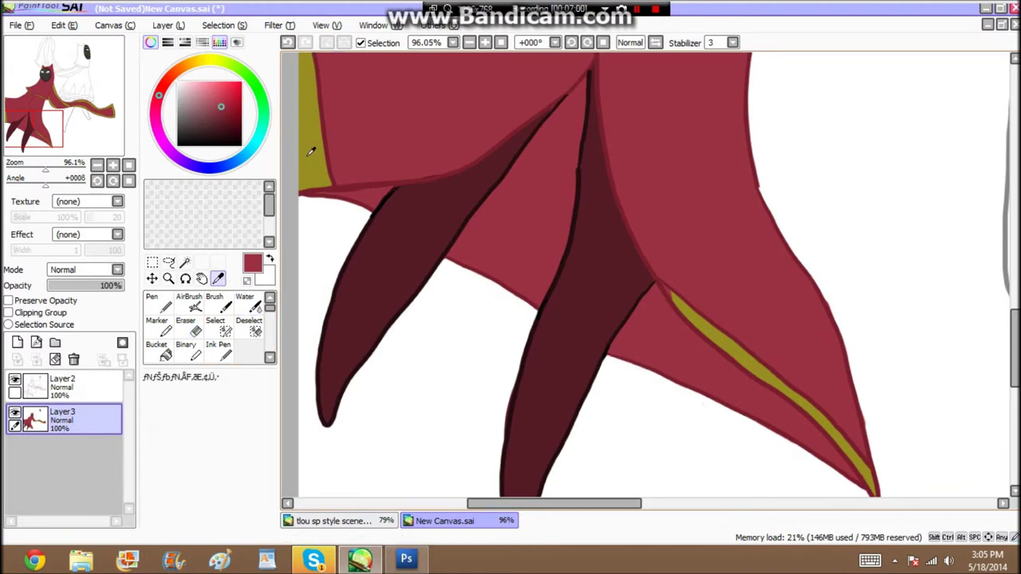
click(316, 149)
click(158, 304)
click(217, 279)
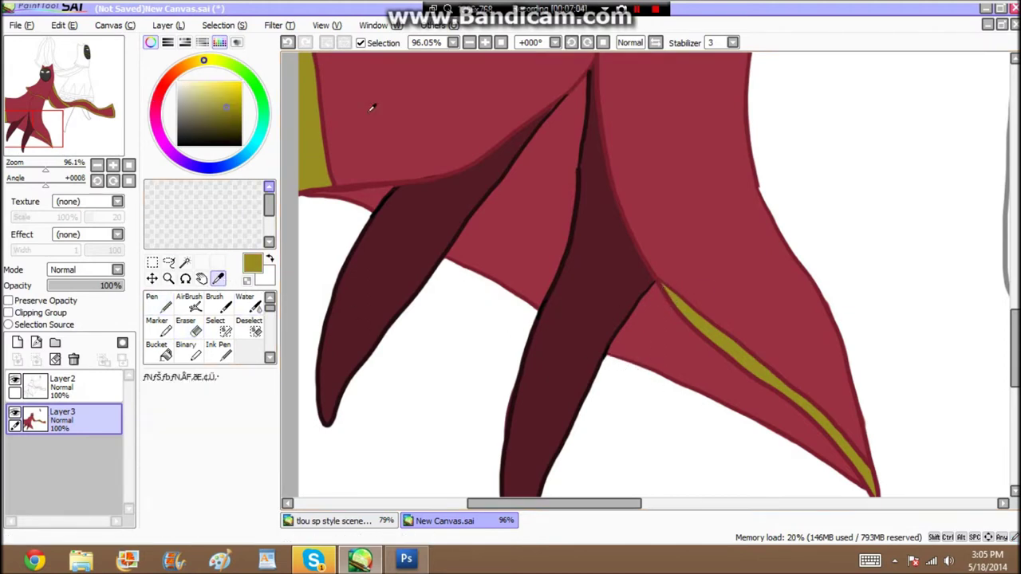
click(339, 140)
click(159, 304)
drag(663, 280, 666, 282)
- Try to fill the second figure's hood with a light grey
drag(45, 169, 38, 169)
drag(54, 113, 119, 48)
click(217, 280)
click(516, 258)
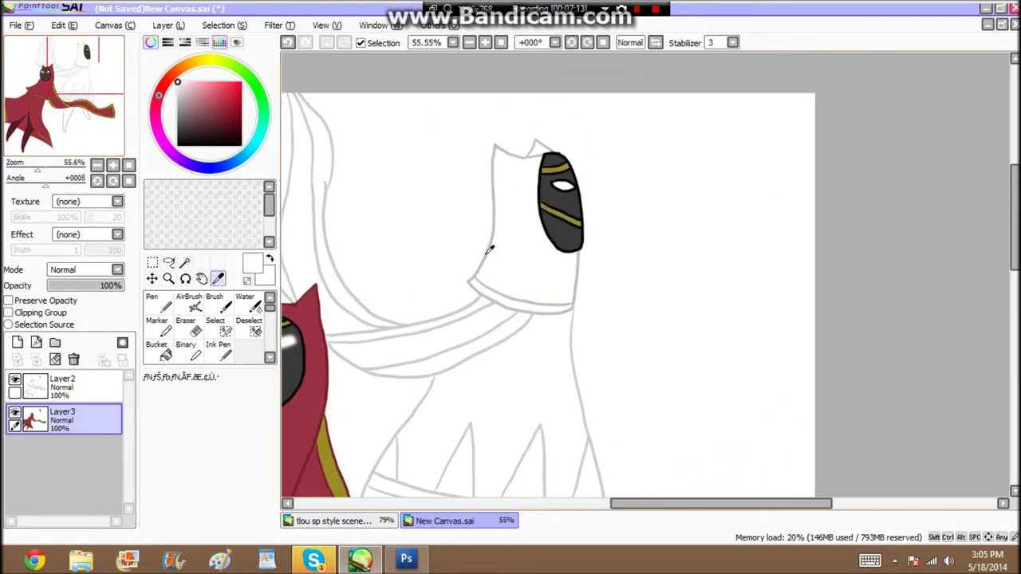
click(471, 277)
drag(190, 83, 173, 89)
click(159, 303)
mouse_move(535, 274)
mouse_down()
mouse_move(525, 165)
mouse_move(527, 275)
mouse_move(508, 205)
mouse_move(495, 255)
mouse_up()
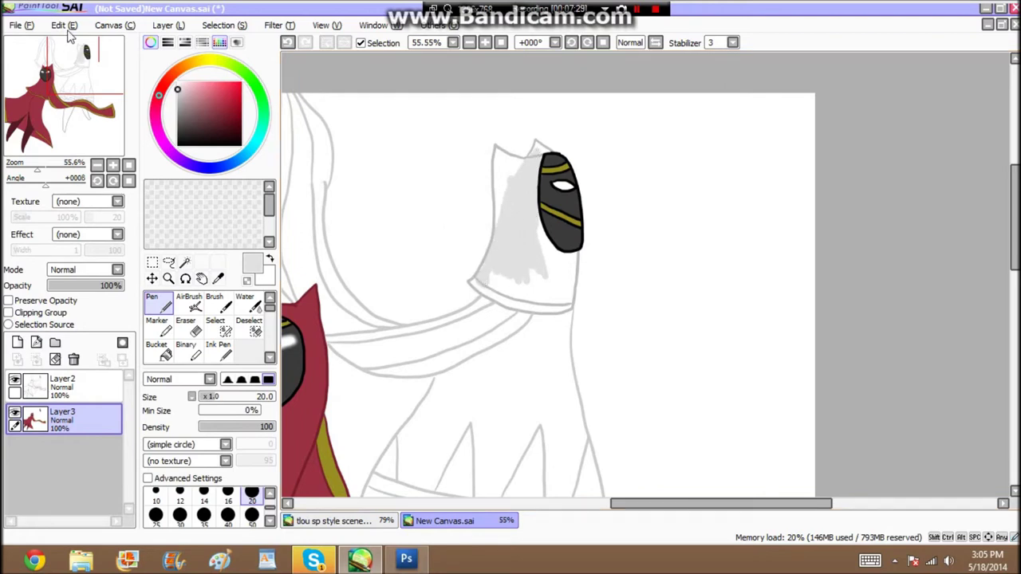
key(ctrl+z)
key(ctrl+z)
- Sample the scarf border's olive and fill the middle fold of the second figure's raised cloth
click(218, 279)
drag(307, 387, 358, 219)
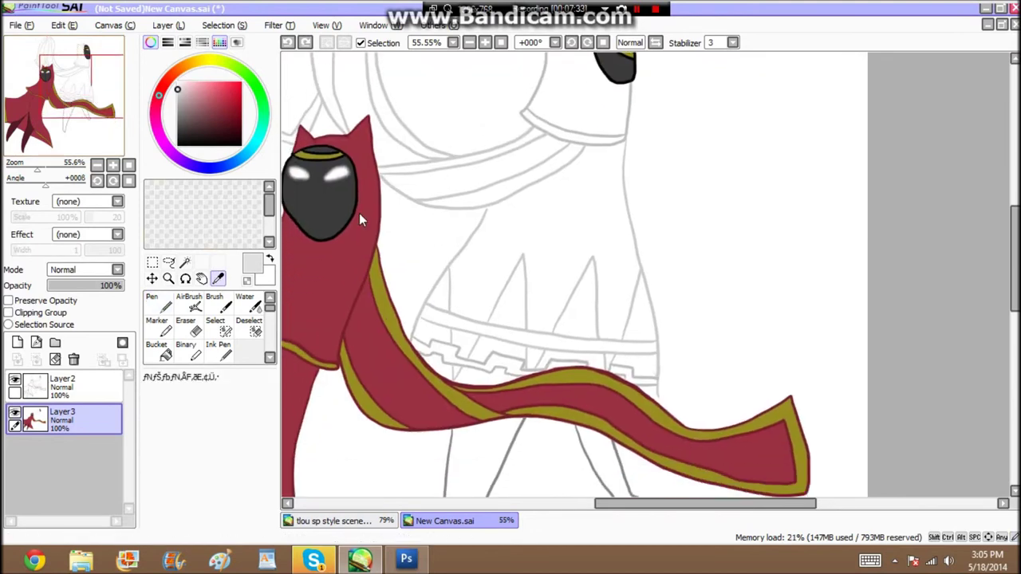
click(379, 285)
click(159, 303)
drag(86, 66, 83, 63)
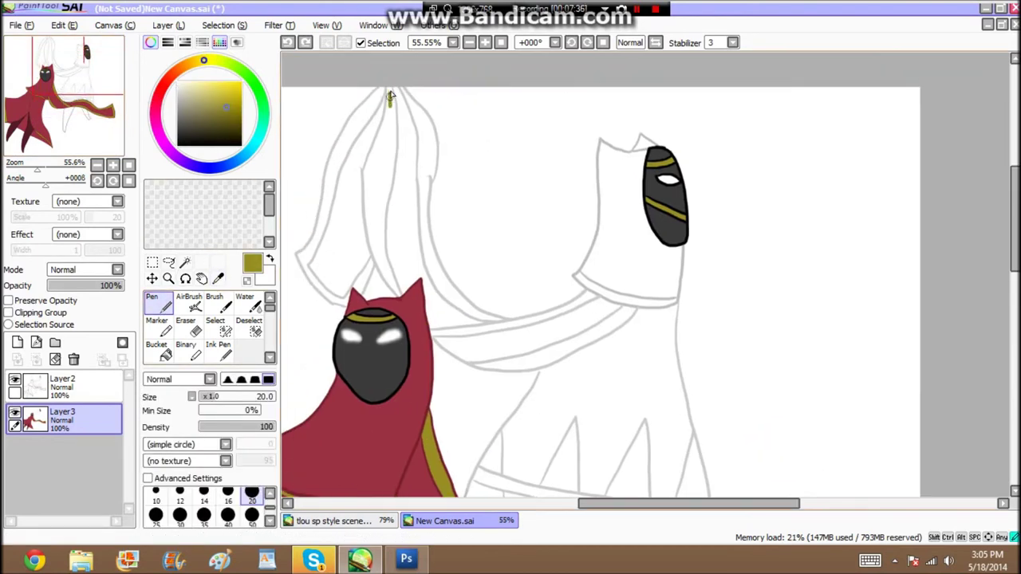
drag(392, 132, 388, 161)
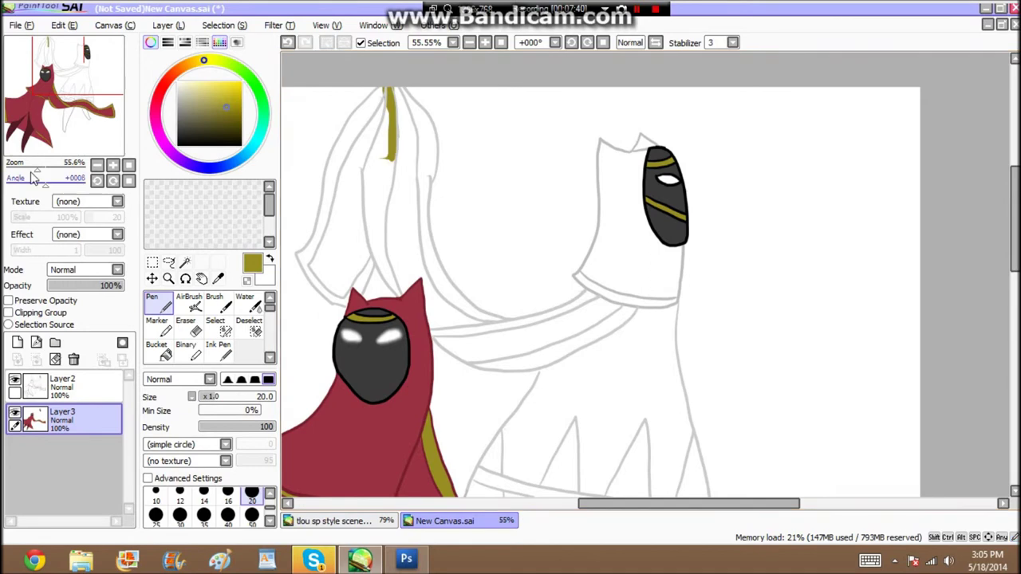
drag(37, 169, 42, 169)
drag(92, 103, 86, 94)
mouse_move(527, 179)
mouse_down()
mouse_move(513, 280)
mouse_move(536, 364)
mouse_move(507, 309)
mouse_move(520, 344)
mouse_move(502, 234)
mouse_up()
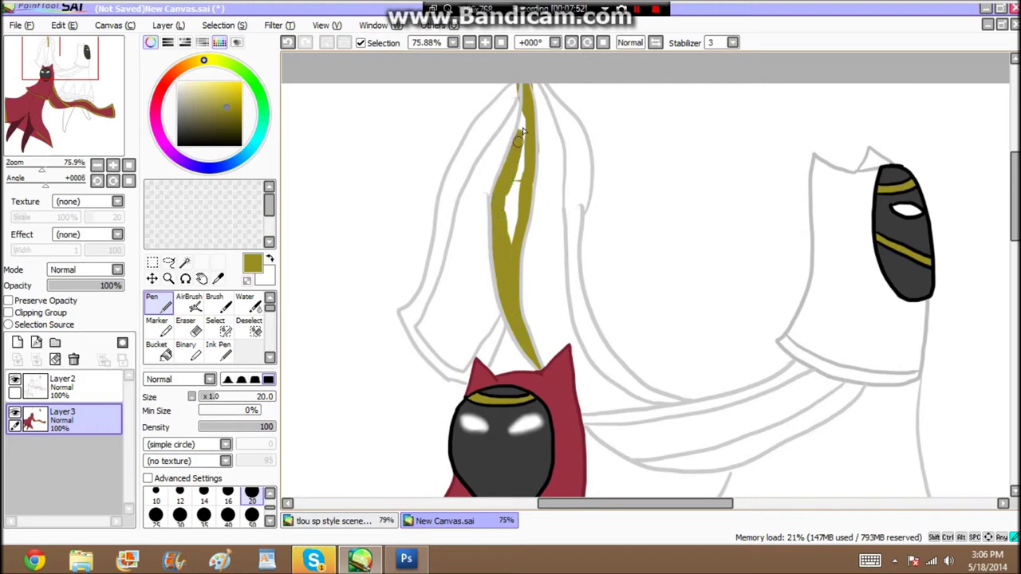
- Fill the raised cloth's outer border and its lower end with olive, and erase the spill around them
mouse_move(524, 177)
mouse_down()
mouse_move(532, 59)
mouse_move(477, 136)
mouse_move(521, 85)
mouse_move(481, 117)
mouse_move(457, 170)
mouse_move(453, 195)
mouse_move(479, 148)
mouse_move(447, 209)
mouse_move(417, 319)
mouse_move(408, 314)
mouse_move(441, 366)
mouse_up()
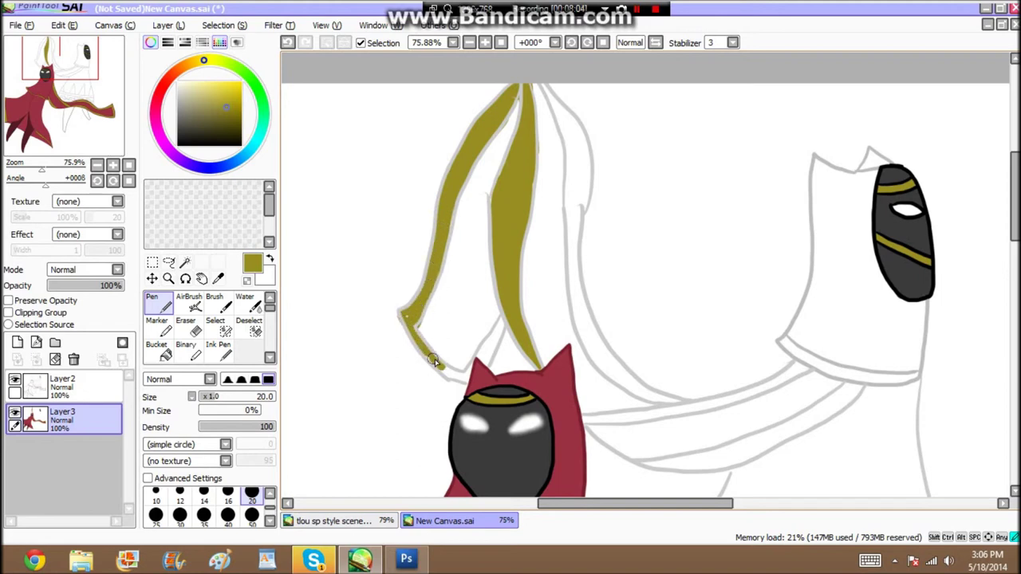
mouse_move(504, 317)
mouse_down()
mouse_move(485, 363)
mouse_move(455, 381)
mouse_up()
key(e)
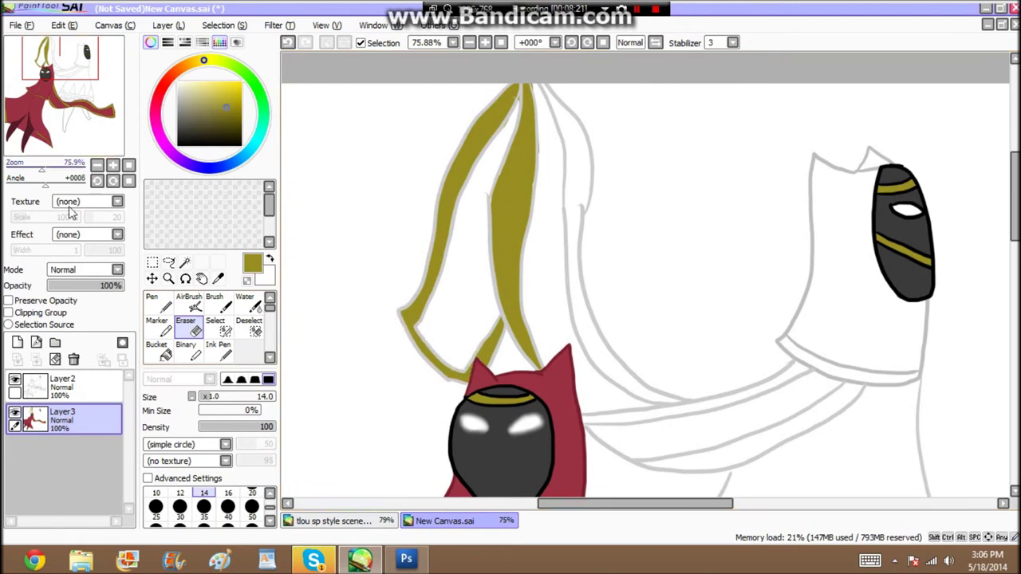
- Fill the raised cloth's other border with olive, following its curve down toward the second figure's scarf
click(155, 303)
mouse_move(558, 112)
mouse_down()
mouse_move(582, 153)
mouse_move(586, 211)
mouse_move(572, 149)
mouse_move(570, 261)
mouse_up()
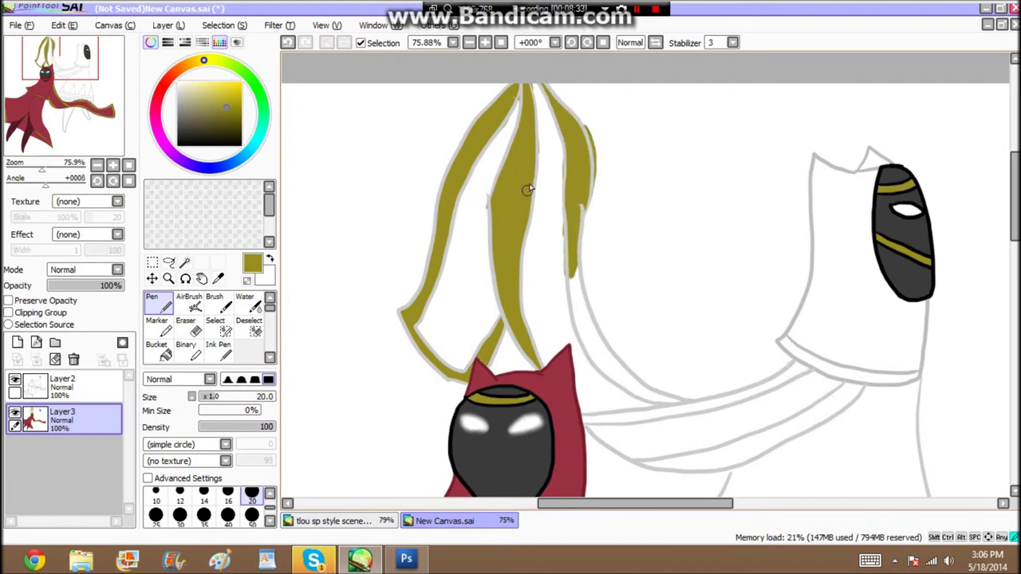
drag(49, 78, 70, 63)
mouse_move(550, 346)
mouse_down()
mouse_move(582, 356)
mouse_move(530, 338)
mouse_move(493, 303)
mouse_move(486, 260)
mouse_up()
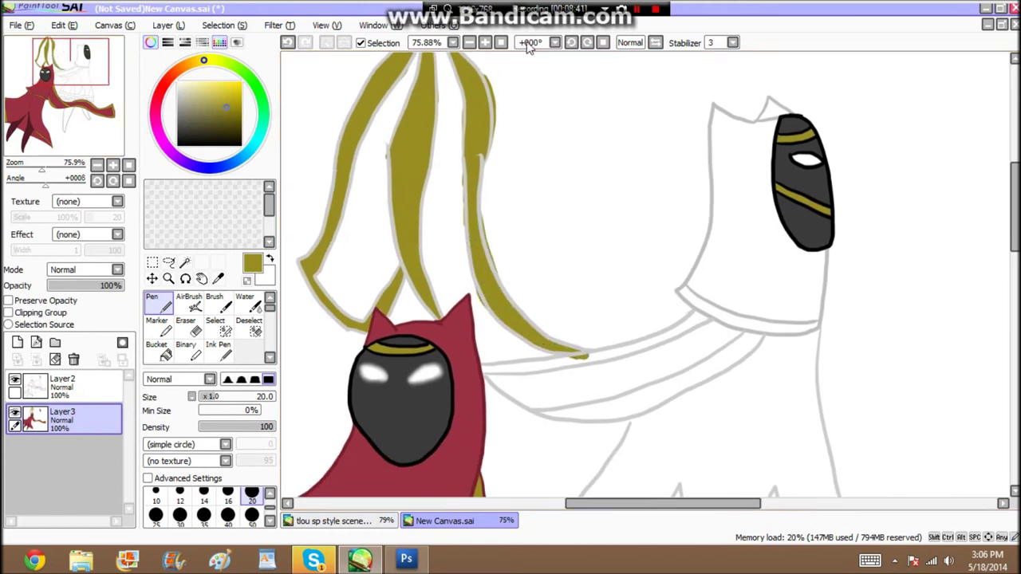
- Fill the second figure's scarf borders and the hood's lower trim with olive
mouse_move(489, 370)
mouse_down()
mouse_move(611, 353)
mouse_move(715, 303)
mouse_move(687, 292)
mouse_move(752, 327)
mouse_move(778, 334)
mouse_up()
mouse_move(556, 405)
mouse_down()
mouse_move(568, 416)
mouse_move(588, 411)
mouse_move(763, 335)
mouse_move(714, 368)
mouse_up()
drag(79, 68, 82, 69)
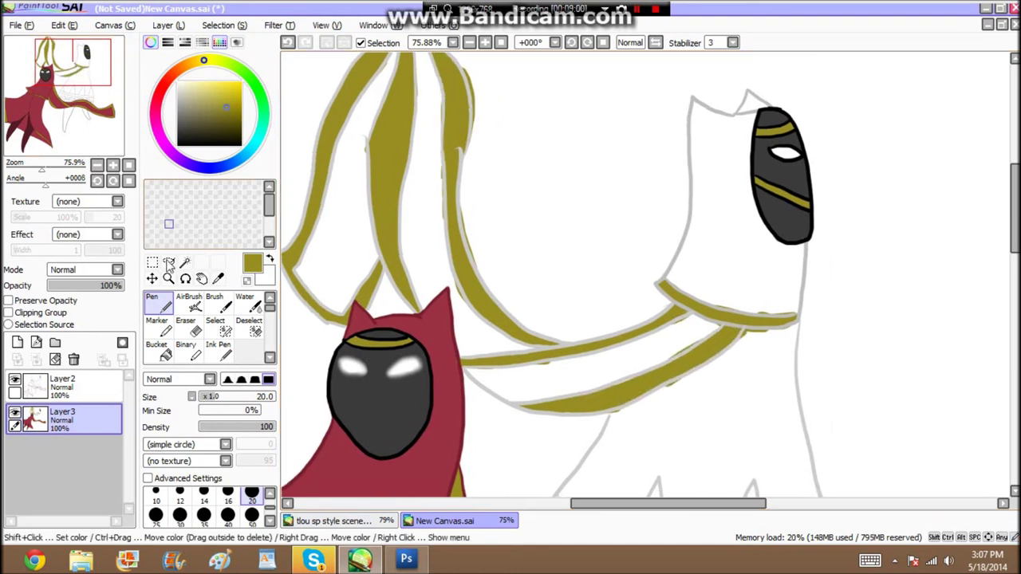
- Erase the olive spill around the second figure's scarf, cloth and hood trims, and touch up the gaps with the Pen
click(185, 323)
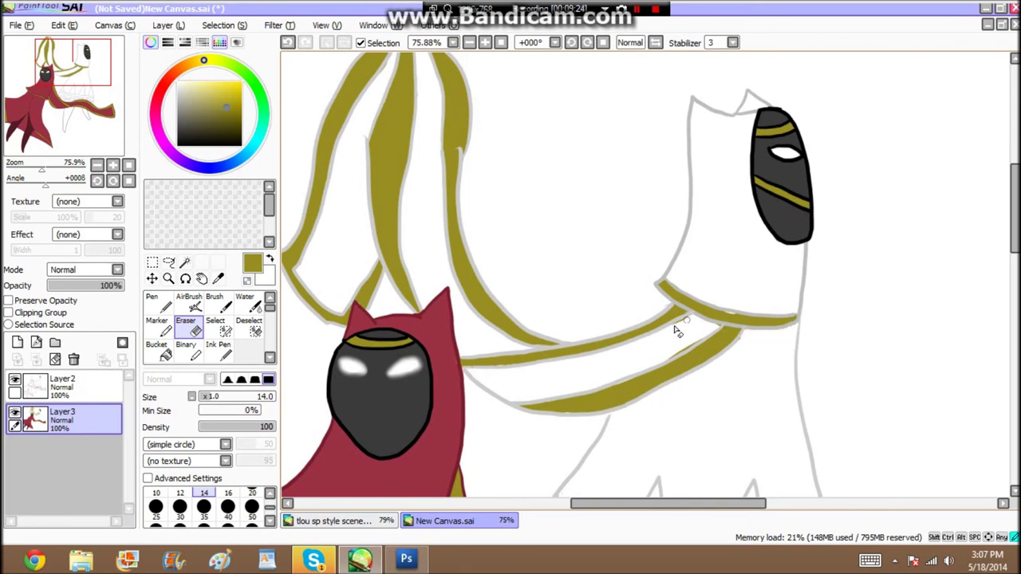
key(n)
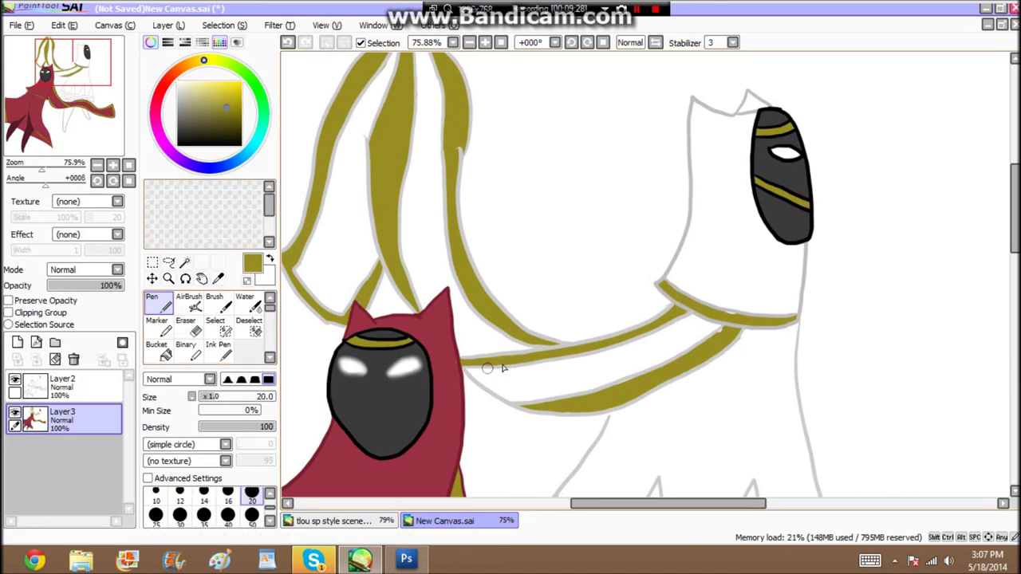
click(185, 325)
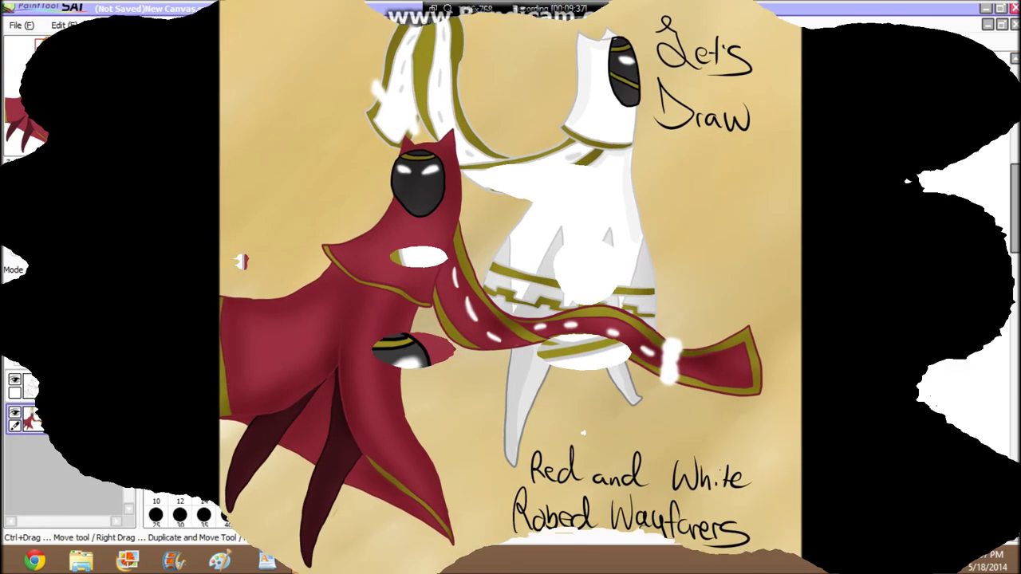